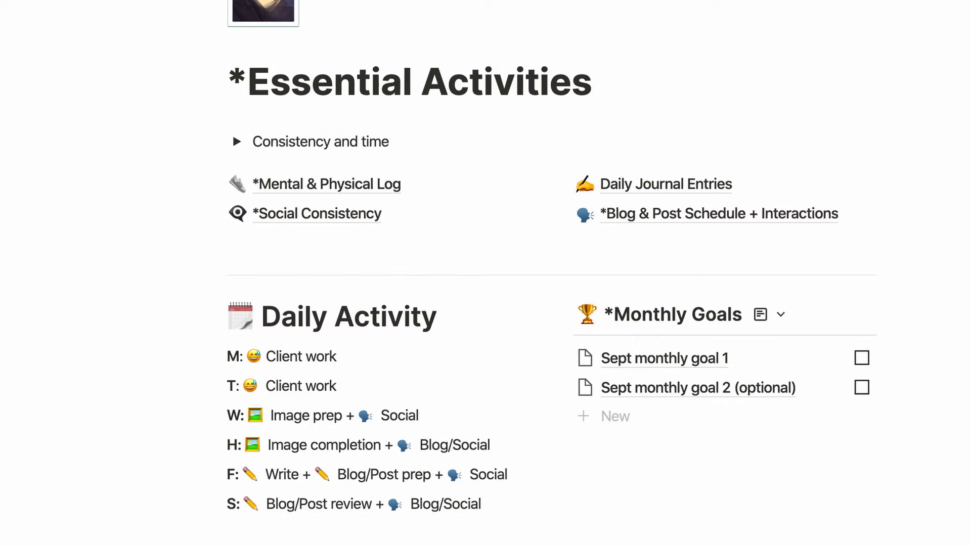
Review the page's schedule callouts and Daily Activity list, highlighting the 15-20 minutes note, the posting days and the Wednesday-to-Saturday activities.
{"action": "scroll", "coordinate": [374, 385], "scroll_direction": "down", "scroll_amount": 8}
{"action": "scroll", "coordinate": [370, 374], "scroll_direction": "down", "scroll_amount": 3}
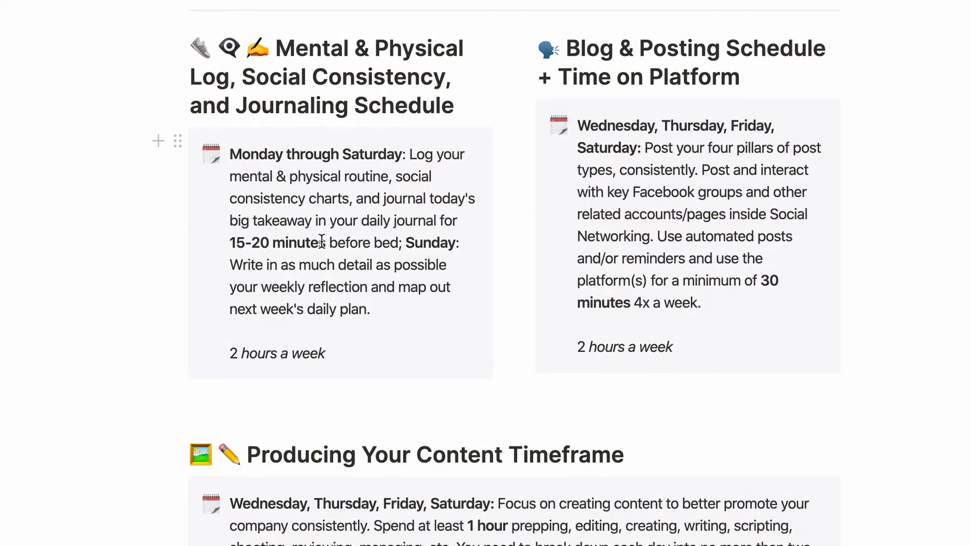
{"action": "left_click_drag", "start_coordinate": [326, 243], "coordinate": [224, 237]}
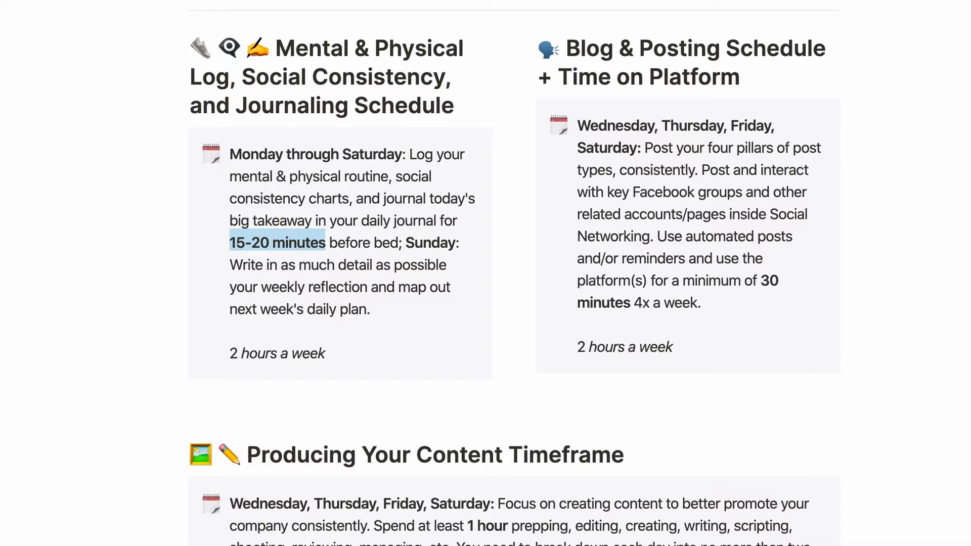
{"action": "left_click", "coordinate": [673, 347]}
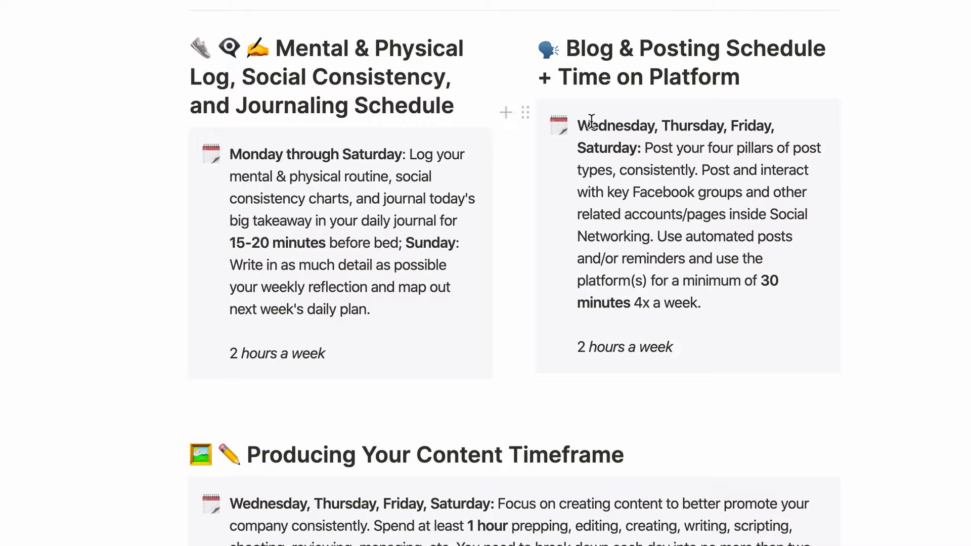
{"action": "left_click_drag", "start_coordinate": [584, 122], "coordinate": [640, 142]}
{"action": "left_click", "coordinate": [674, 347]}
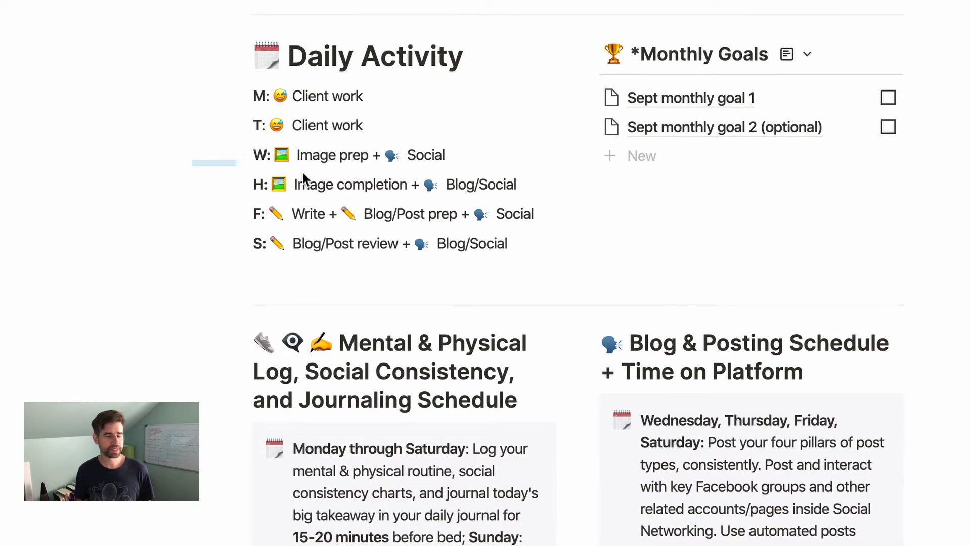
{"action": "left_click_drag", "start_coordinate": [193, 160], "coordinate": [566, 258]}
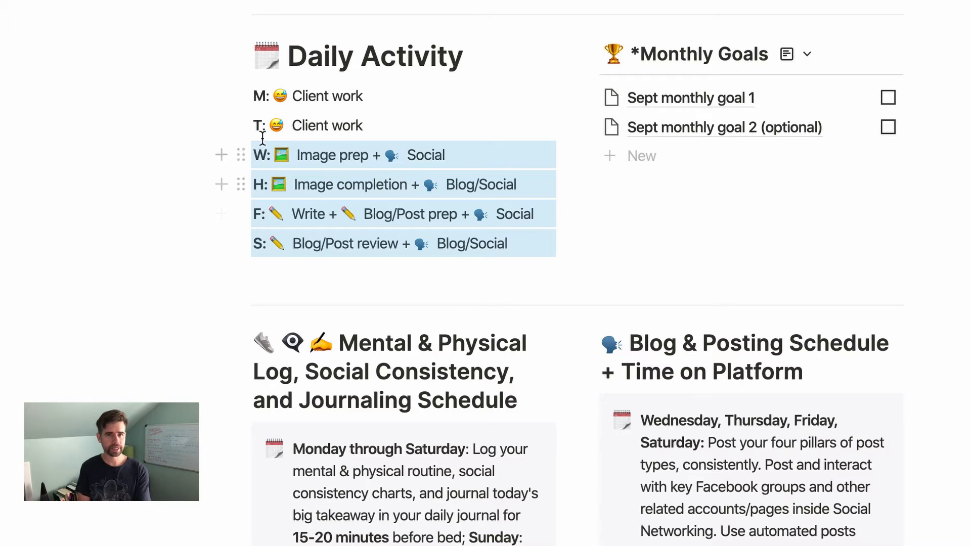
{"action": "left_click", "coordinate": [475, 283]}
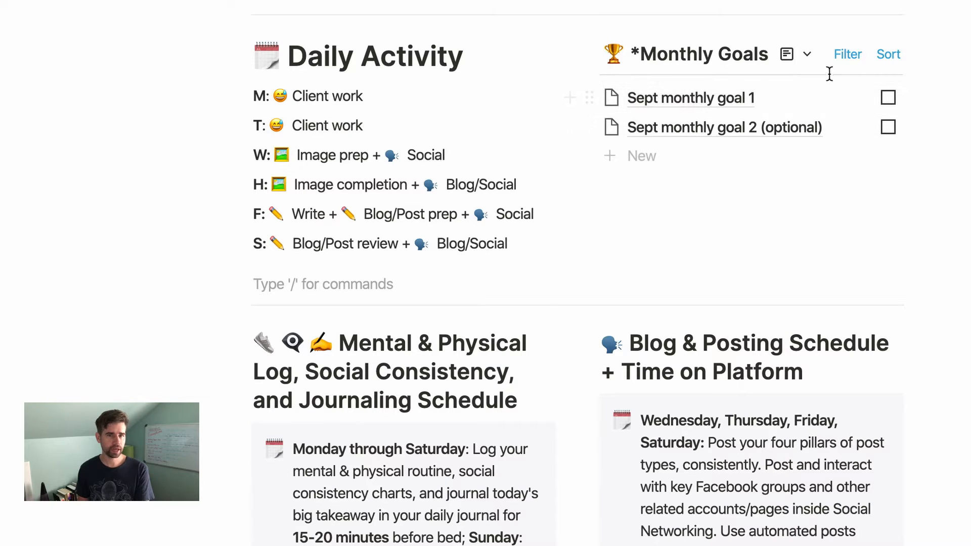
Inspect the filters of the Monthly Goals list and its full page, and return to the Essential Activities page.
{"action": "left_click", "coordinate": [852, 57]}
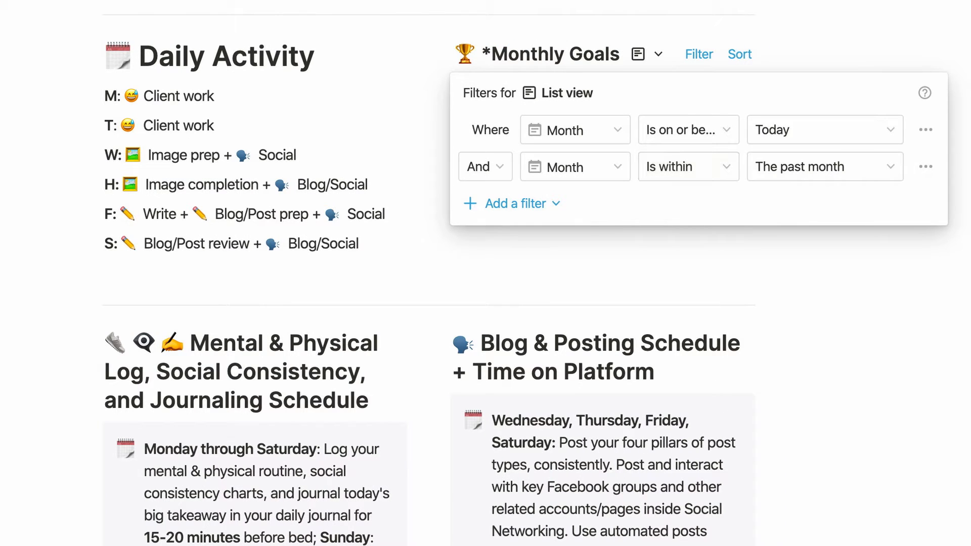
{"action": "key", "text": "Escape"}
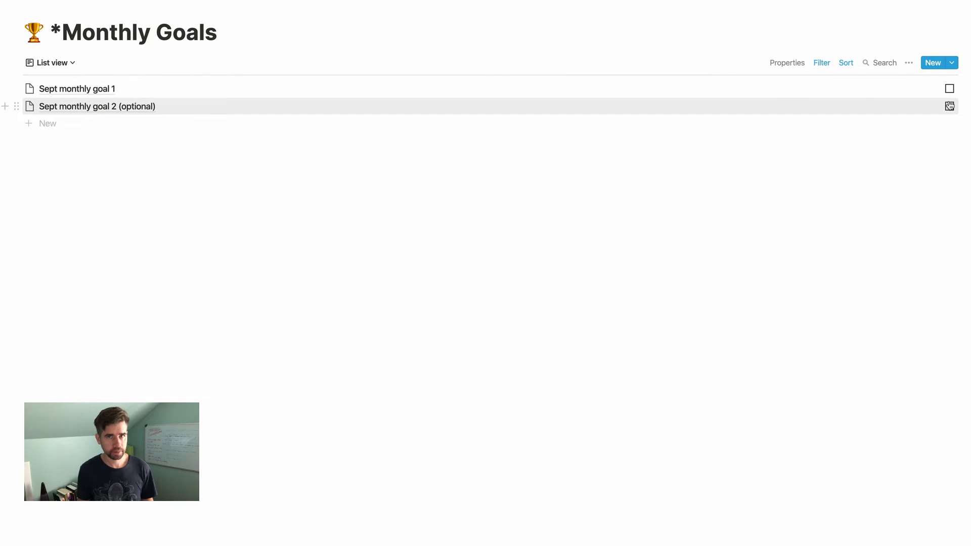
{"action": "key", "text": "super+["}
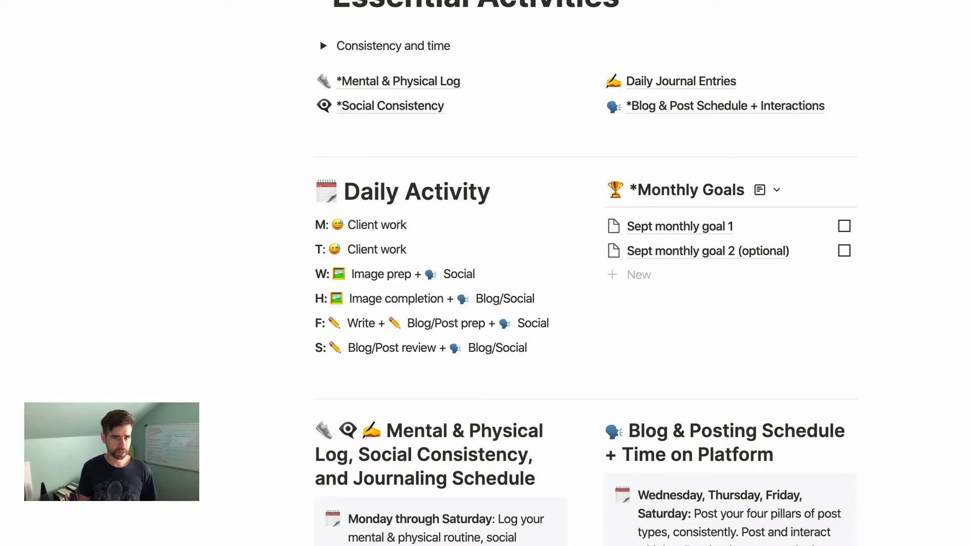
Highlight the four linked pages and the Daily Activity, Monthly Goals and schedule sections of Essential Activities, and clear the selection.
{"action": "left_click_drag", "start_coordinate": [908, 130], "coordinate": [316, 61]}
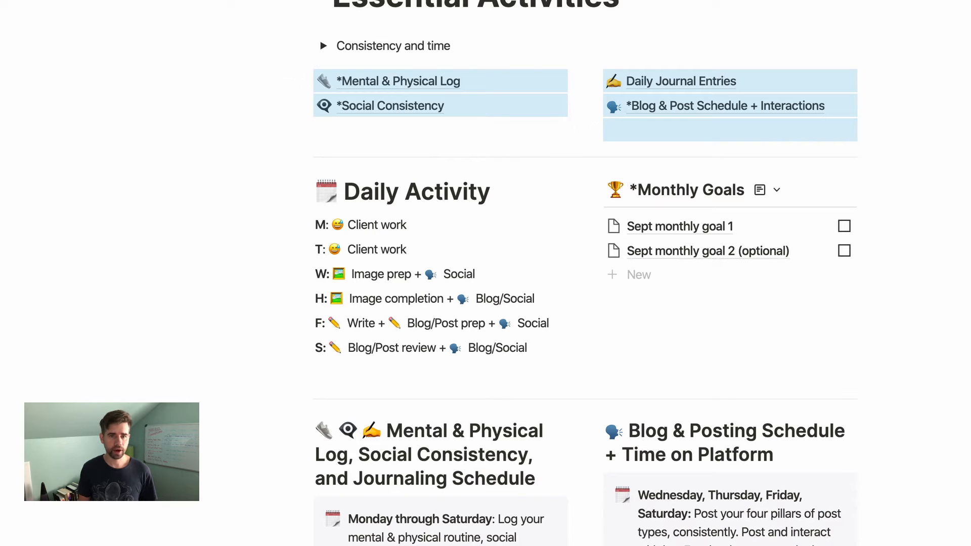
{"action": "left_click_drag", "start_coordinate": [970, 187], "coordinate": [273, 545]}
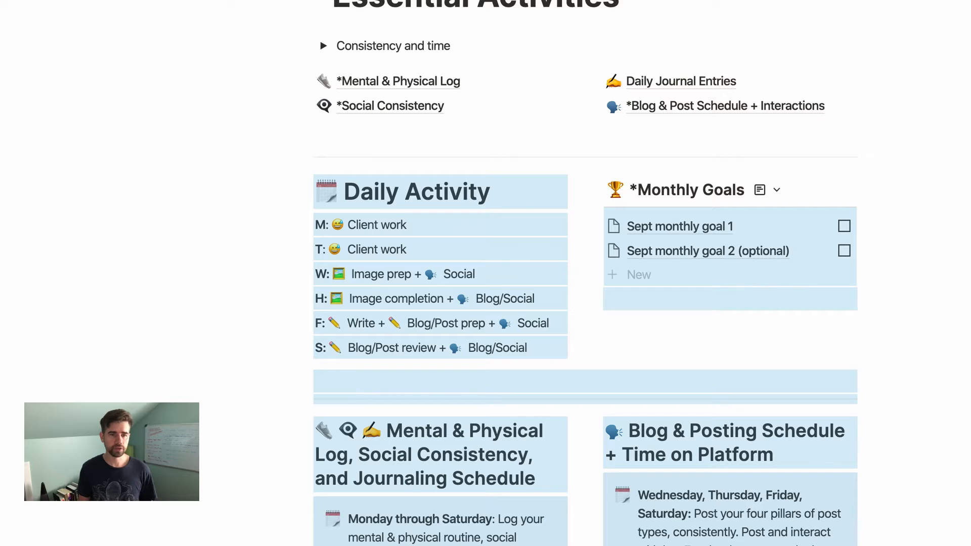
{"action": "left_click", "coordinate": [728, 299]}
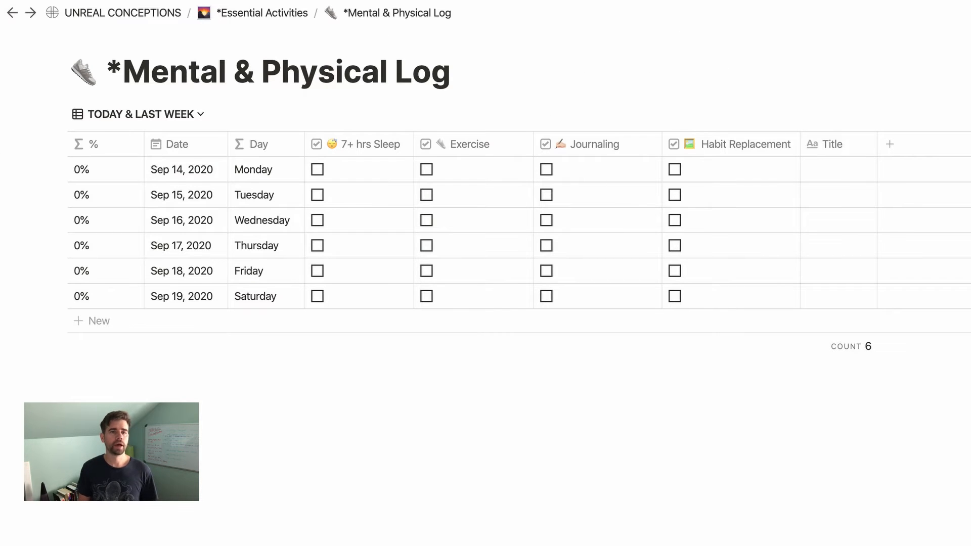
Switch the Mental & Physical Log to Table view (all) and look through its dated entries.
{"action": "left_click", "coordinate": [157, 121]}
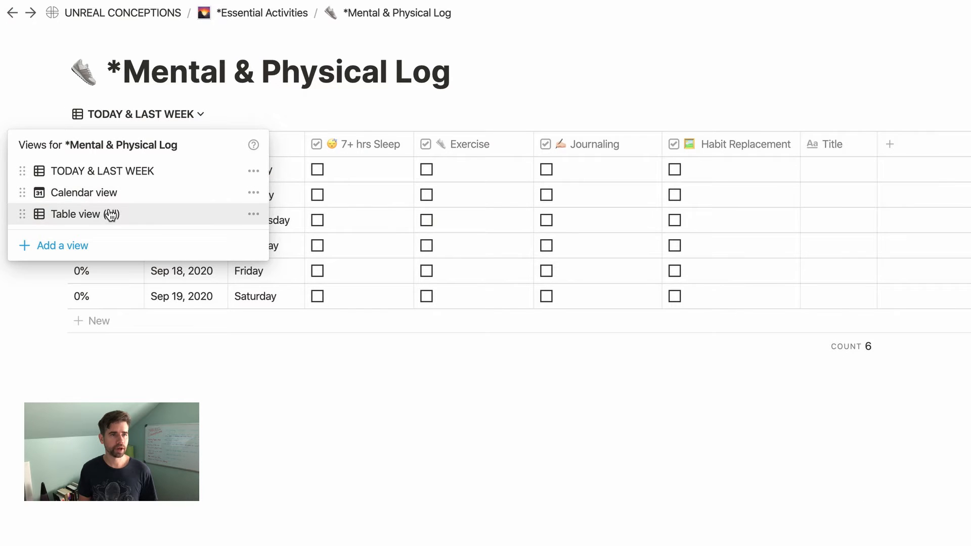
{"action": "left_click", "coordinate": [111, 214]}
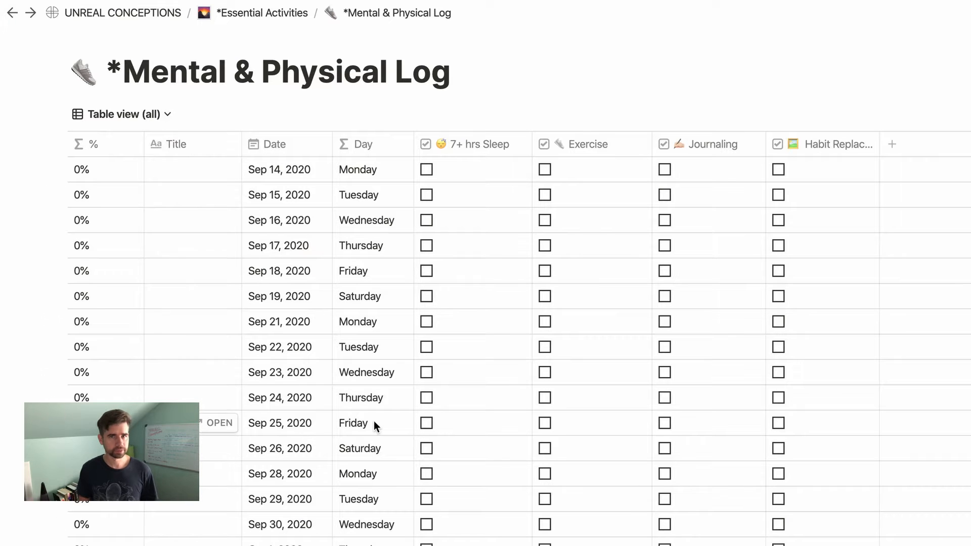
{"action": "scroll", "coordinate": [420, 448], "scroll_direction": "down", "scroll_amount": 7}
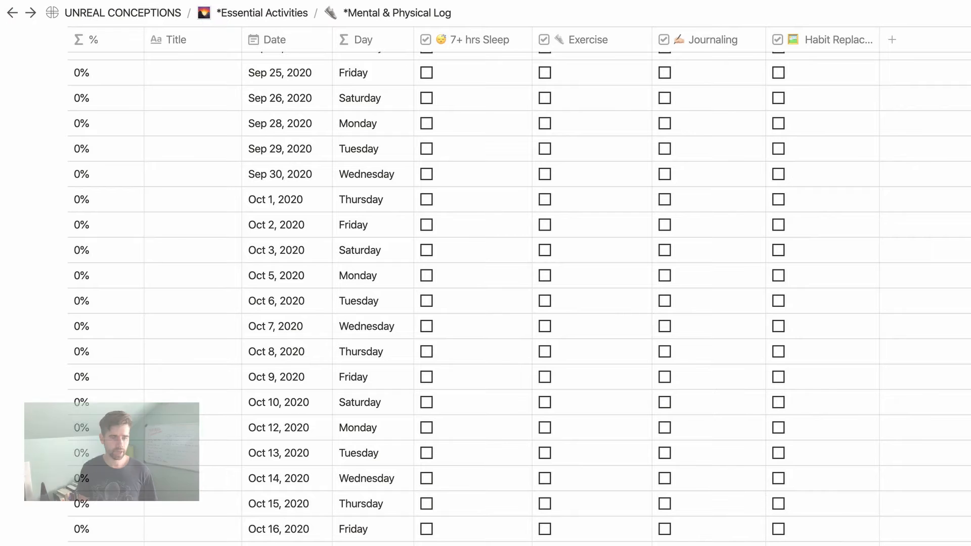
{"action": "scroll", "coordinate": [486, 273], "scroll_direction": "down", "scroll_amount": 10}
{"action": "scroll", "coordinate": [396, 454], "scroll_direction": "down", "scroll_amount": 2}
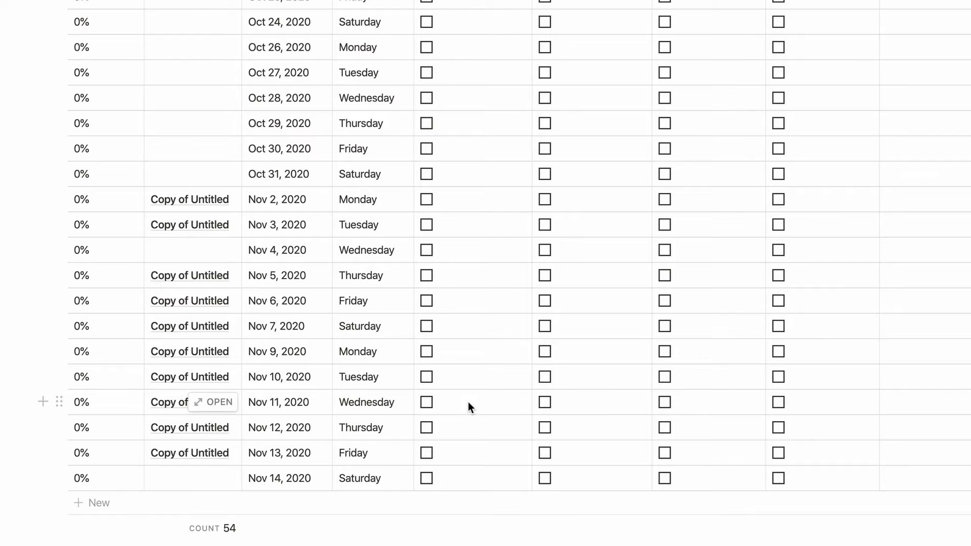
{"action": "scroll", "coordinate": [472, 369], "scroll_direction": "up", "scroll_amount": 7}
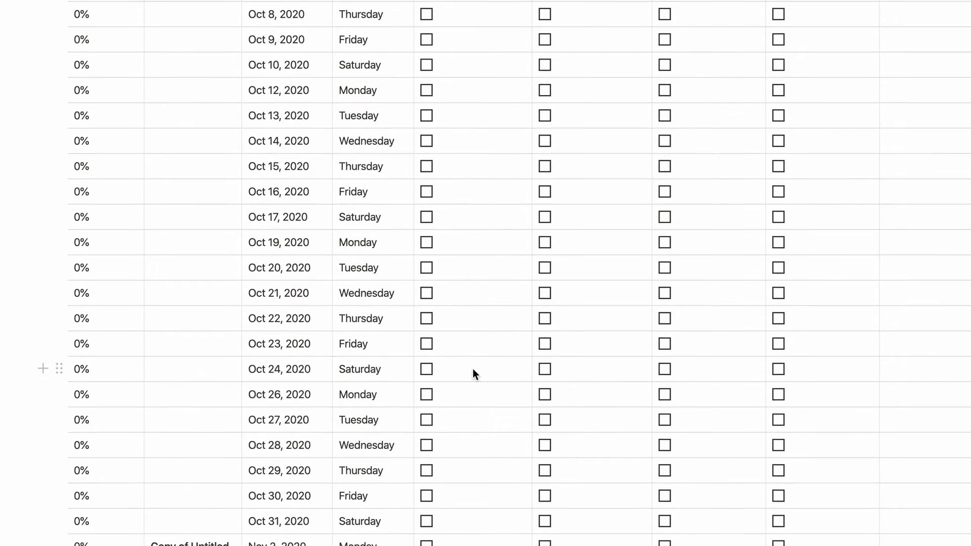
Add a new row at the end of the log table and set its date to Nov 15, 2020.
{"action": "scroll", "coordinate": [472, 369], "scroll_direction": "down", "scroll_amount": 7}
{"action": "left_click", "coordinate": [110, 513]}
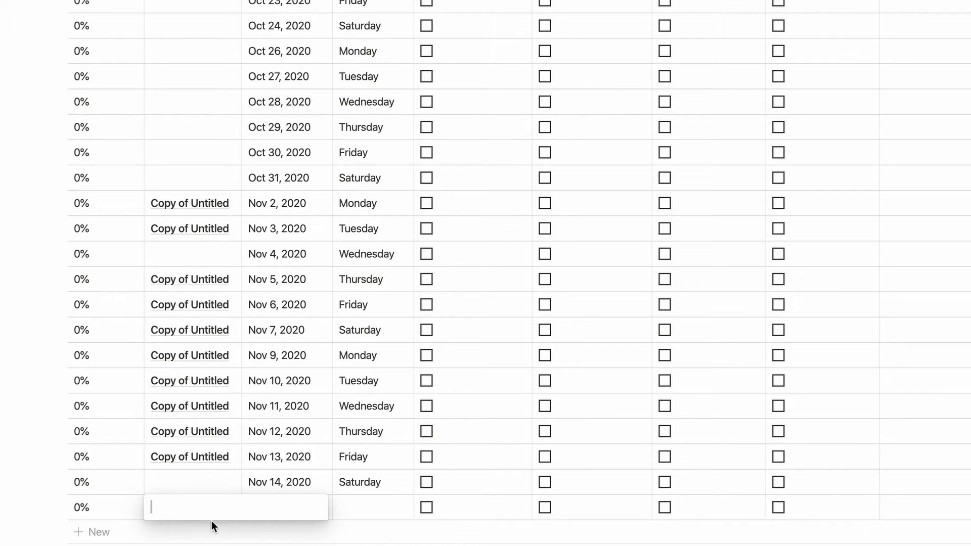
{"action": "key", "text": "Escape"}
{"action": "left_click", "coordinate": [291, 508]}
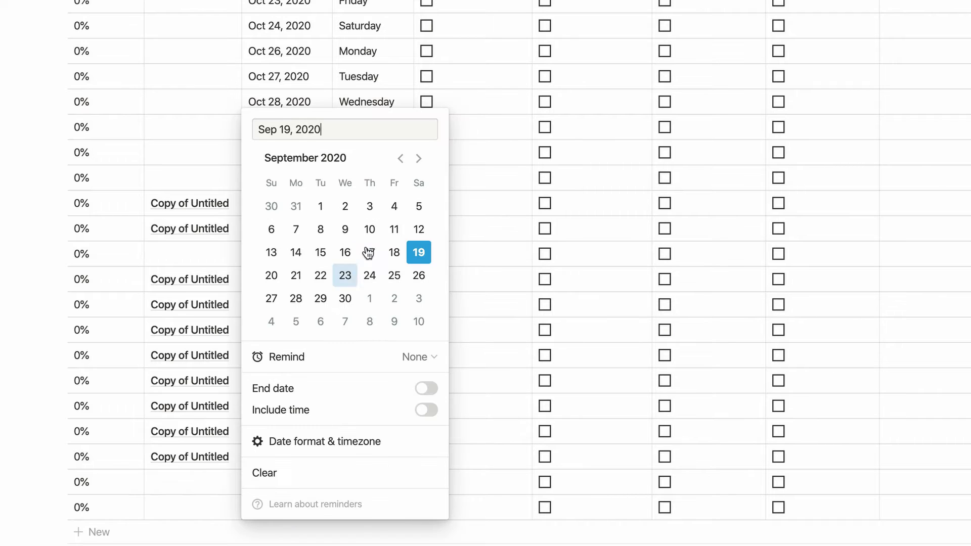
{"action": "left_click", "coordinate": [418, 159]}
{"action": "left_click", "coordinate": [418, 158]}
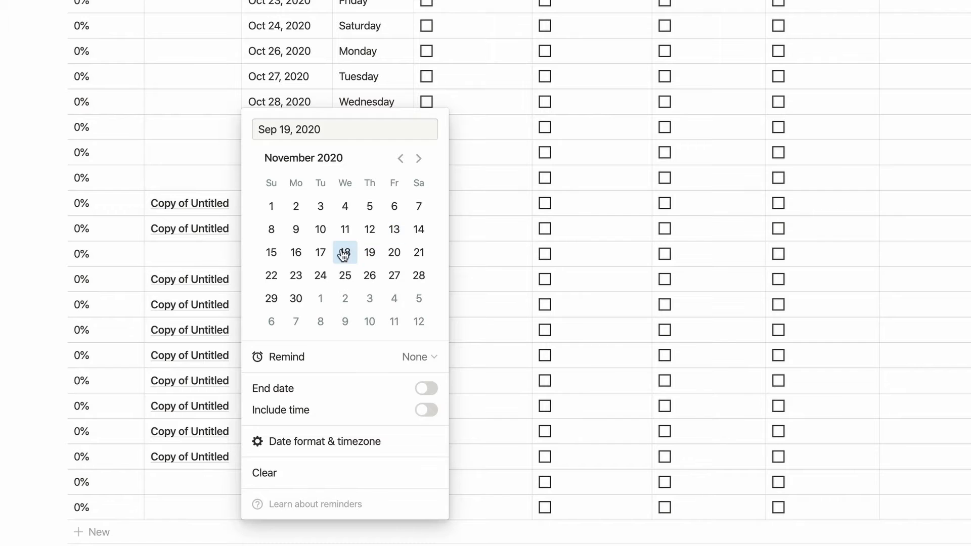
{"action": "left_click", "coordinate": [271, 252]}
{"action": "key", "text": "Escape"}
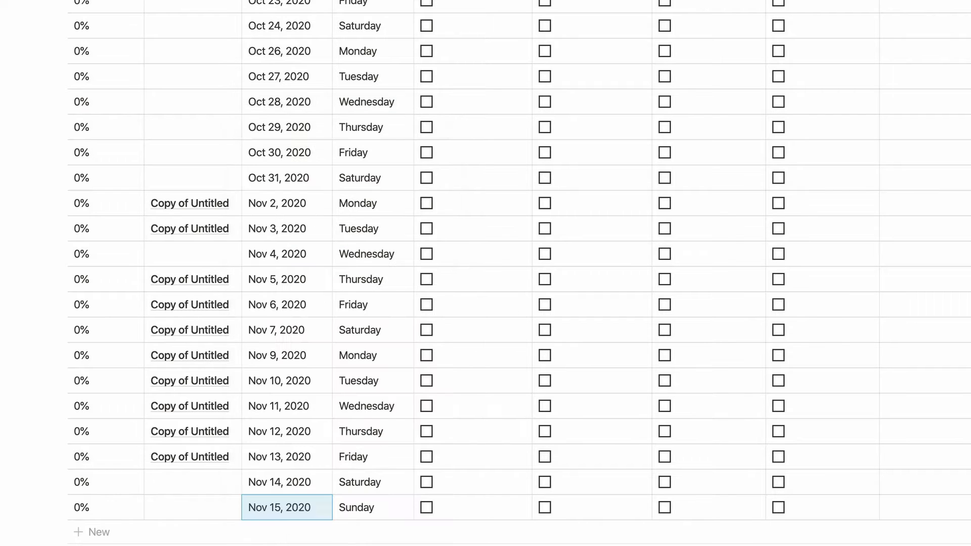
Set the date of the log's last row to Nov 16, 2020.
{"action": "left_click", "coordinate": [287, 508]}
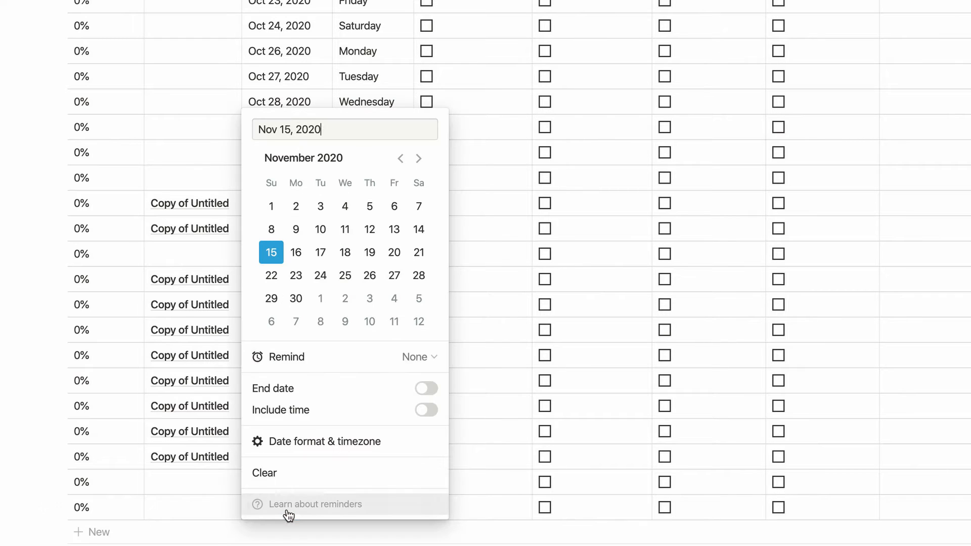
{"action": "left_click", "coordinate": [297, 253]}
{"action": "key", "text": "Escape"}
{"action": "key", "text": "Escape"}
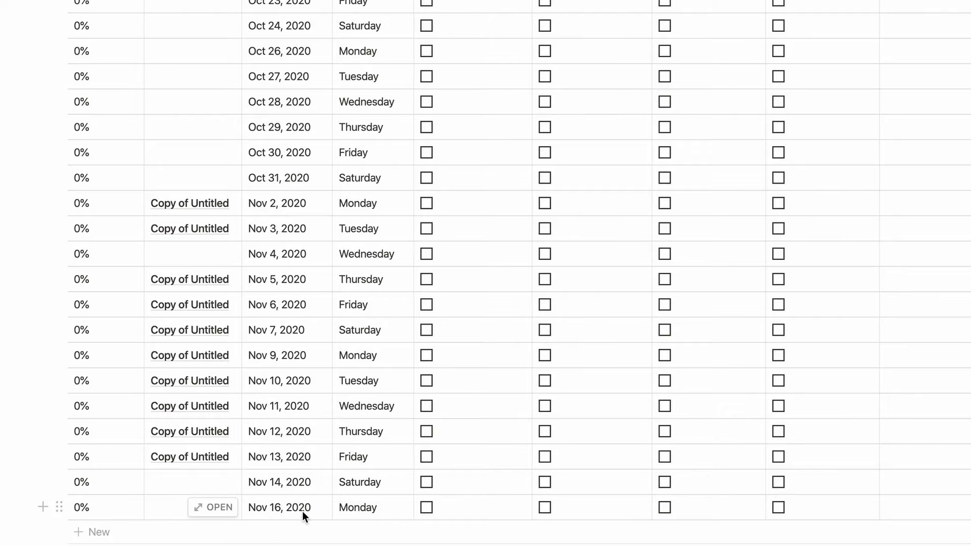
Switch the Mental & Physical Log to the Calendar view.
{"action": "scroll", "coordinate": [486, 272], "scroll_direction": "up", "scroll_amount": 20}
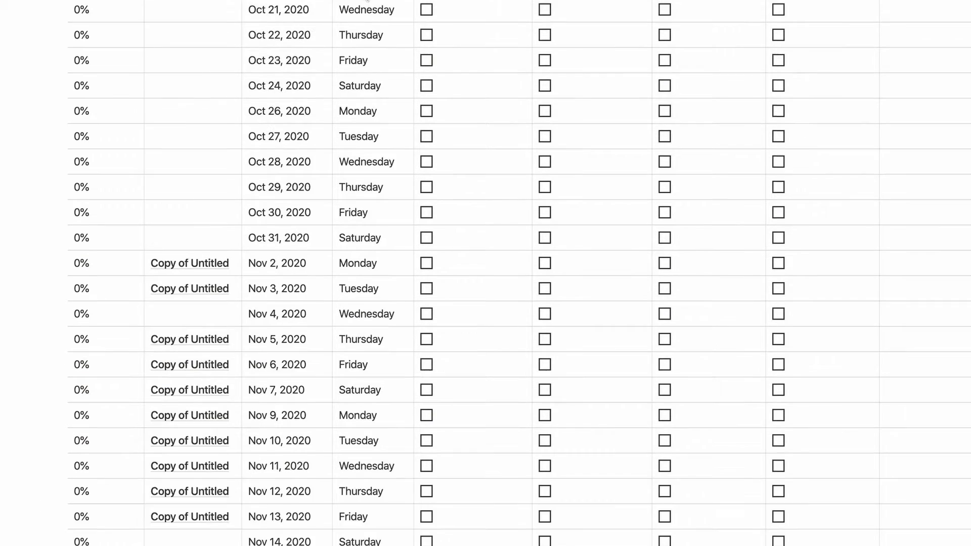
{"action": "left_click", "coordinate": [130, 77]}
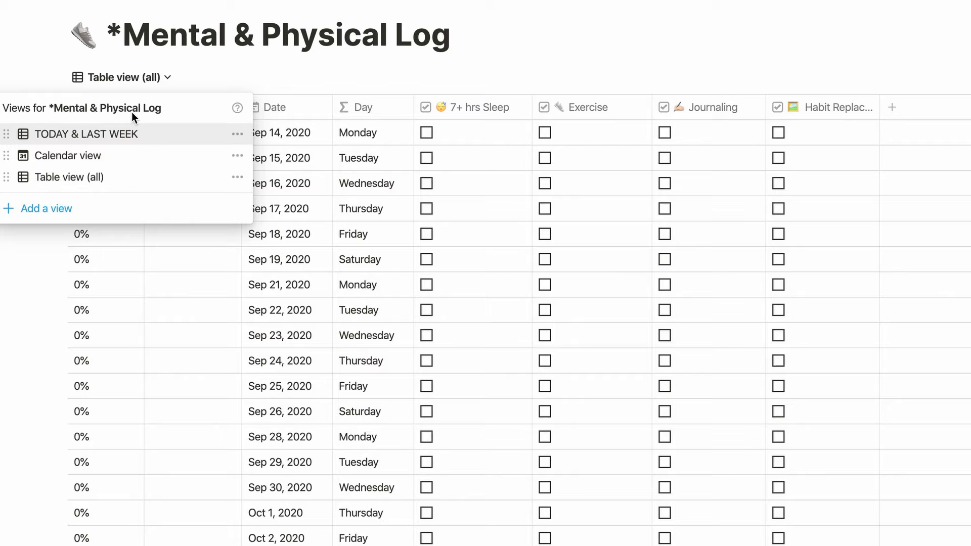
{"action": "left_click", "coordinate": [99, 155]}
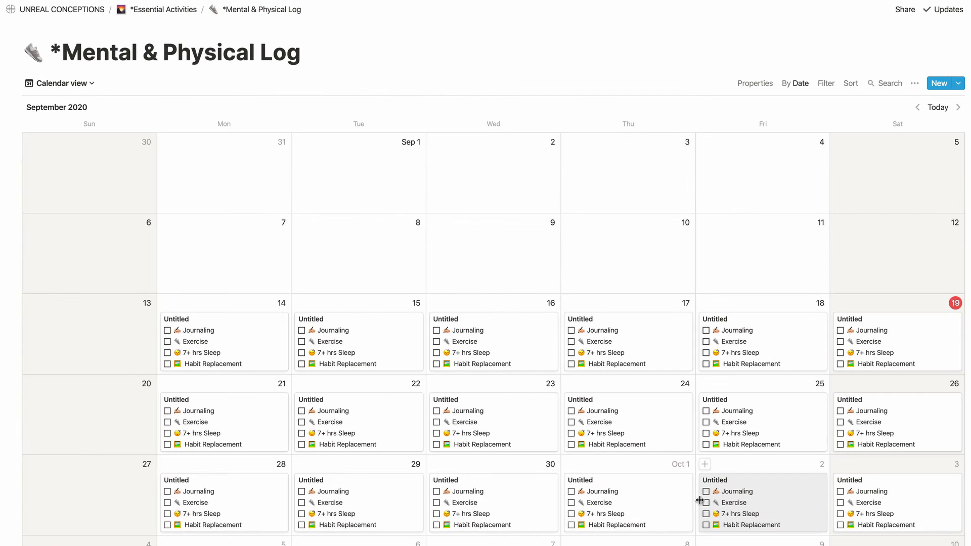
Duplicate the November 16 calendar entry and move one of the two cards to November 17.
{"action": "scroll", "coordinate": [702, 500], "scroll_direction": "down", "scroll_amount": 15}
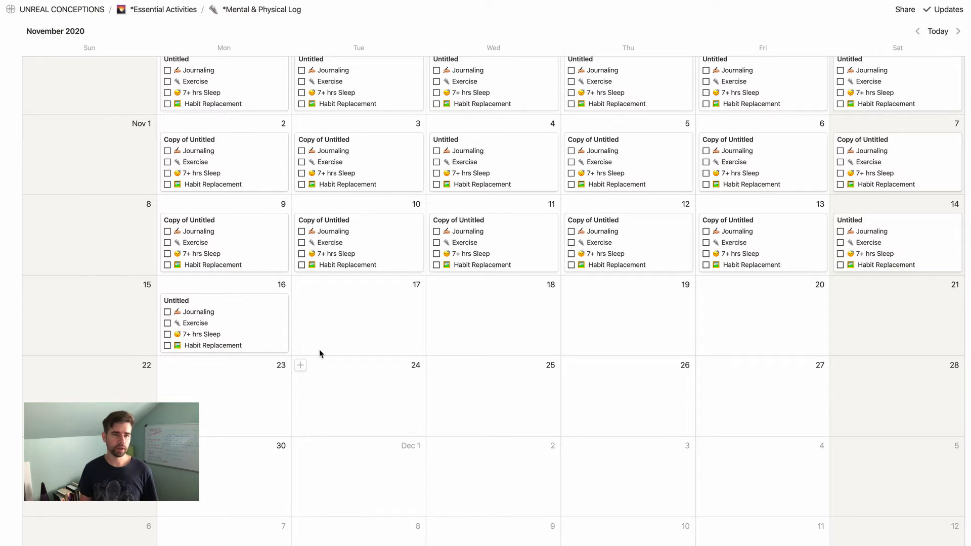
{"action": "mouse_move", "coordinate": [257, 310]}
{"action": "left_mouse_down"}
{"action": "mouse_move", "coordinate": [358, 318]}
{"action": "mouse_move", "coordinate": [368, 343]}
{"action": "mouse_move", "coordinate": [238, 320]}
{"action": "mouse_move", "coordinate": [256, 316]}
{"action": "left_mouse_up"}
{"action": "right_click", "coordinate": [255, 316]}
{"action": "left_click", "coordinate": [273, 365]}
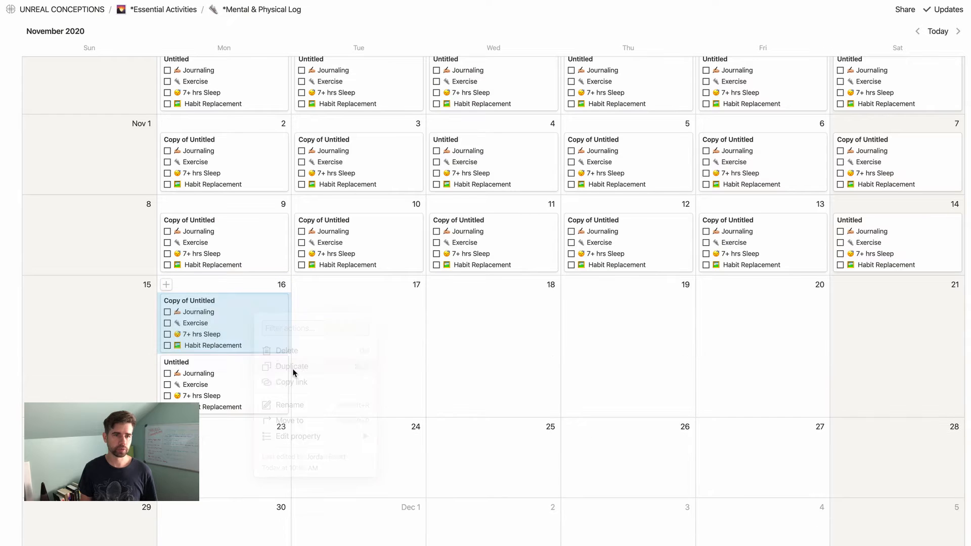
{"action": "left_click_drag", "start_coordinate": [273, 364], "coordinate": [400, 340]}
Duplicate the November 17 entry repeatedly and distribute the cards so November 18 through 21 each have one.
{"action": "right_click", "coordinate": [382, 326]}
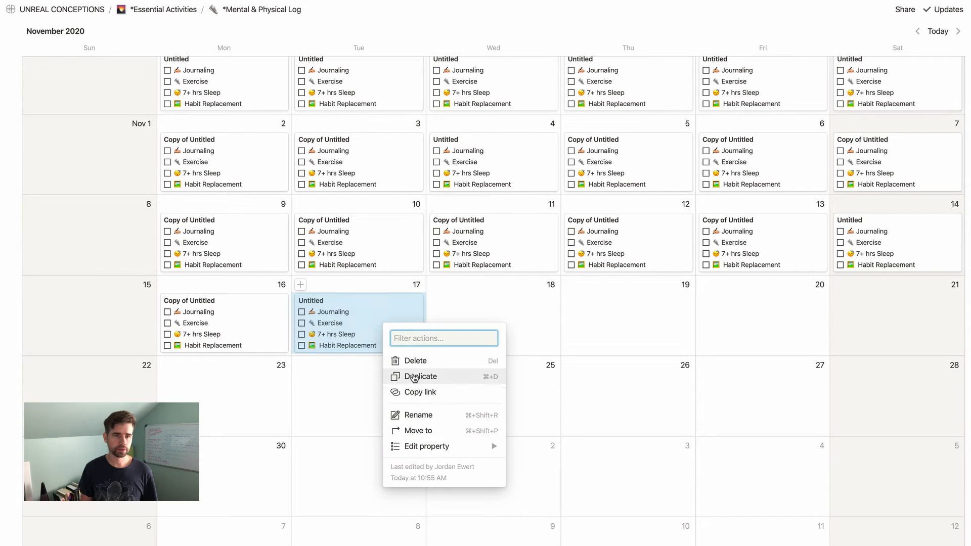
{"action": "left_click", "coordinate": [407, 383]}
{"action": "right_click", "coordinate": [397, 385]}
{"action": "left_click", "coordinate": [429, 435]}
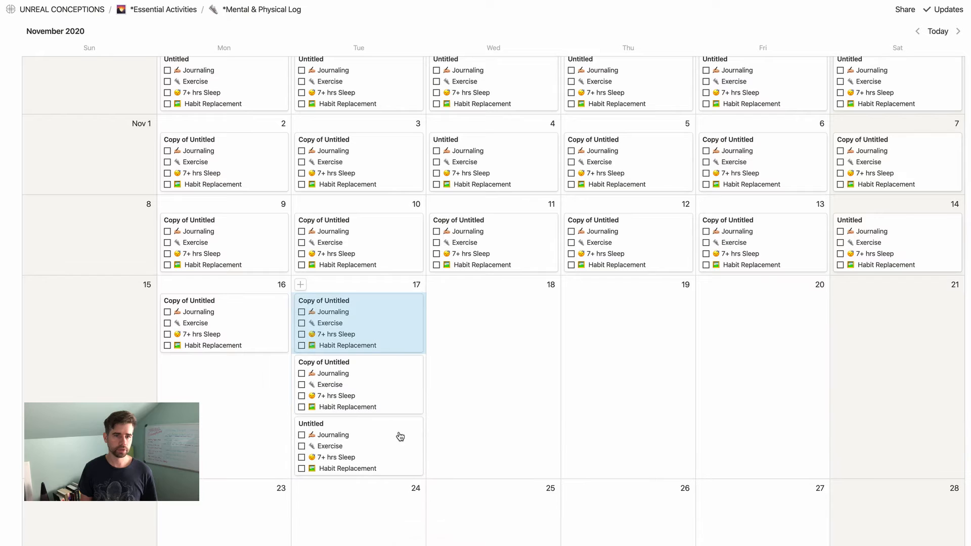
{"action": "right_click", "coordinate": [399, 435]}
{"action": "left_click", "coordinate": [425, 486]}
{"action": "left_click_drag", "start_coordinate": [386, 400], "coordinate": [894, 324]}
{"action": "right_click", "coordinate": [783, 331]}
{"action": "left_click", "coordinate": [816, 384]}
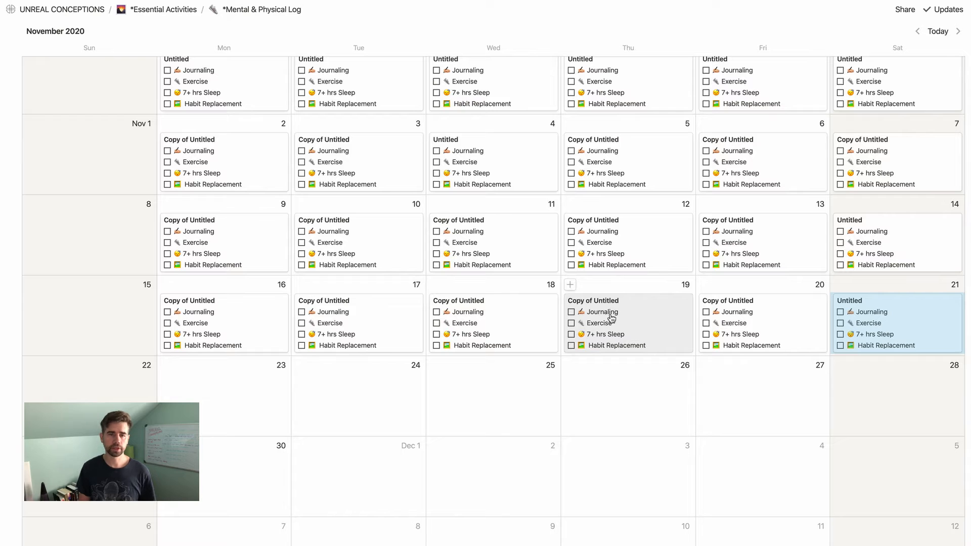
Switch the Mental & Physical Log to the TODAY & LAST WEEK view.
{"action": "scroll", "coordinate": [588, 389], "scroll_direction": "up", "scroll_amount": 15}
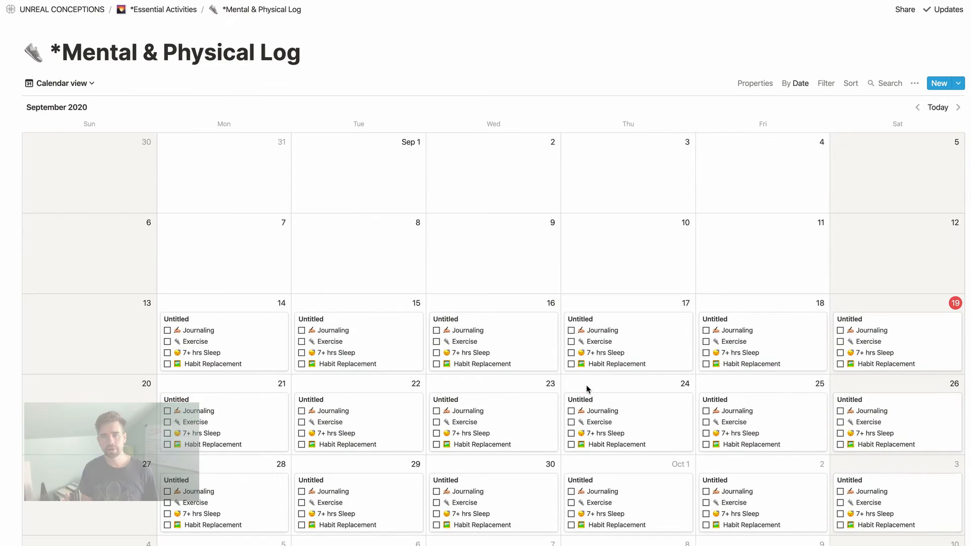
{"action": "left_click", "coordinate": [66, 84]}
{"action": "left_click", "coordinate": [55, 124]}
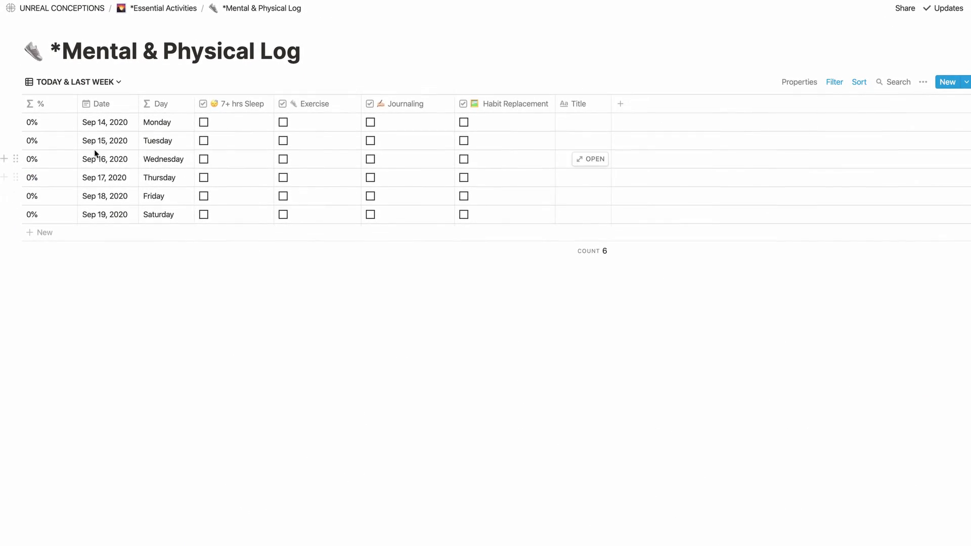
Examine the formula behind the Day column of the weekly view and close it without changes.
{"action": "left_click", "coordinate": [166, 121]}
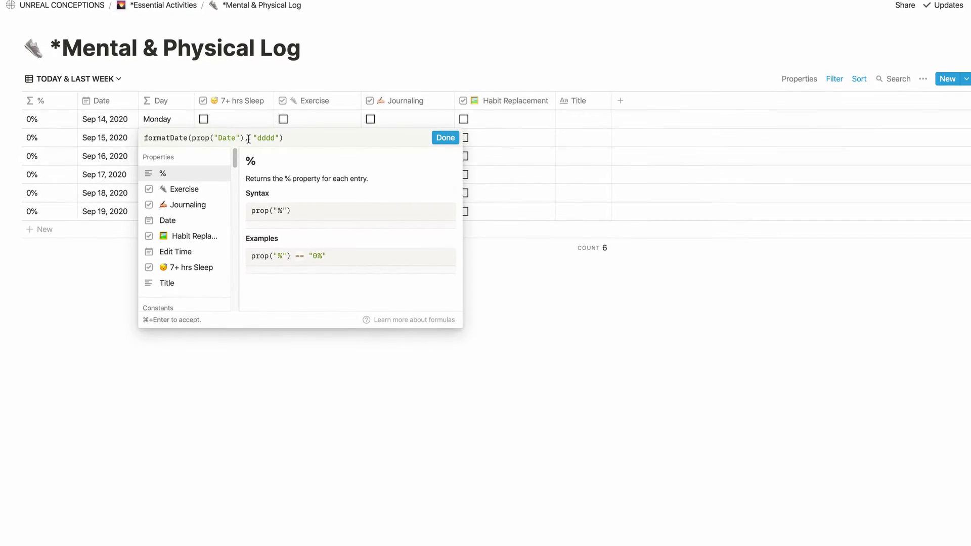
{"action": "left_click_drag", "start_coordinate": [282, 138], "coordinate": [141, 133]}
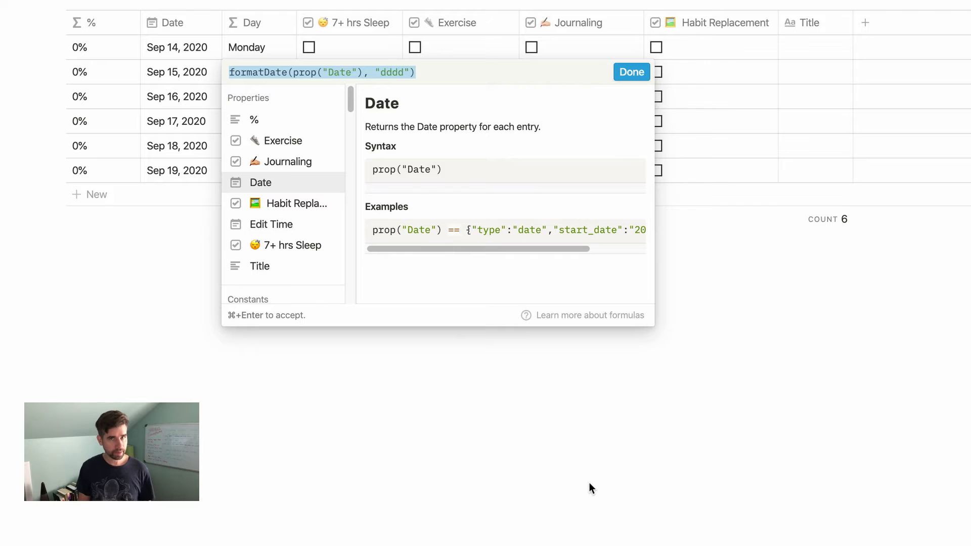
{"action": "left_click", "coordinate": [589, 488]}
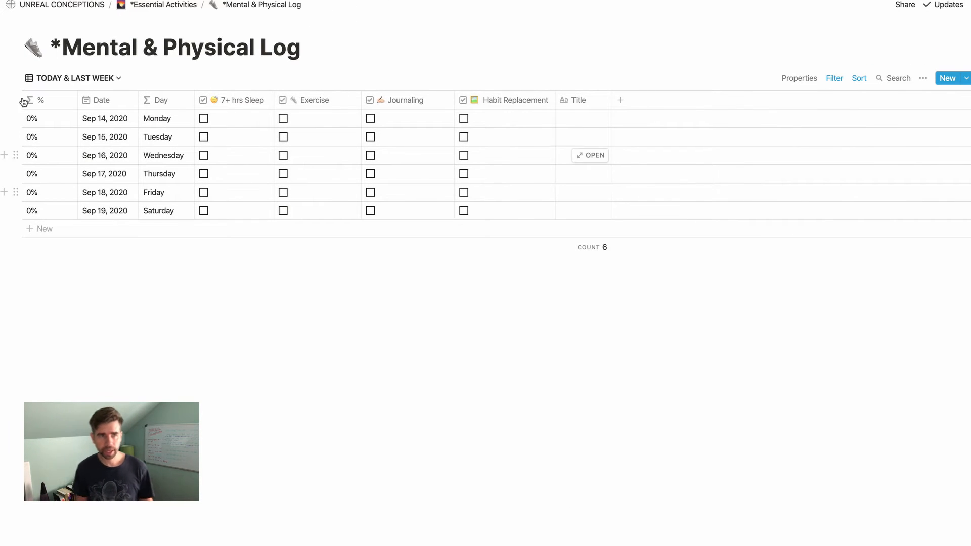
Switch the log to Table view (all) and clear the Title cells from the October 28 row downward.
{"action": "left_click", "coordinate": [67, 78]}
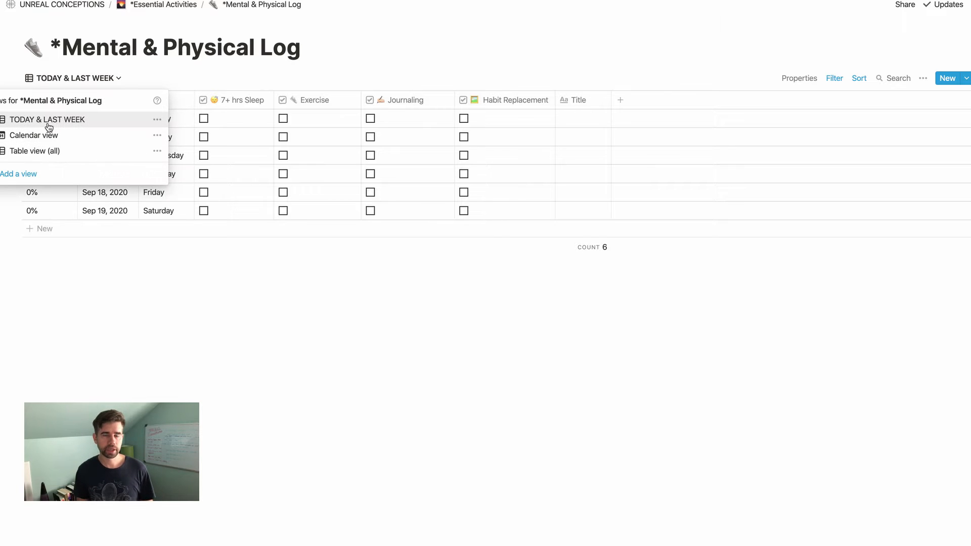
{"action": "left_click", "coordinate": [44, 151]}
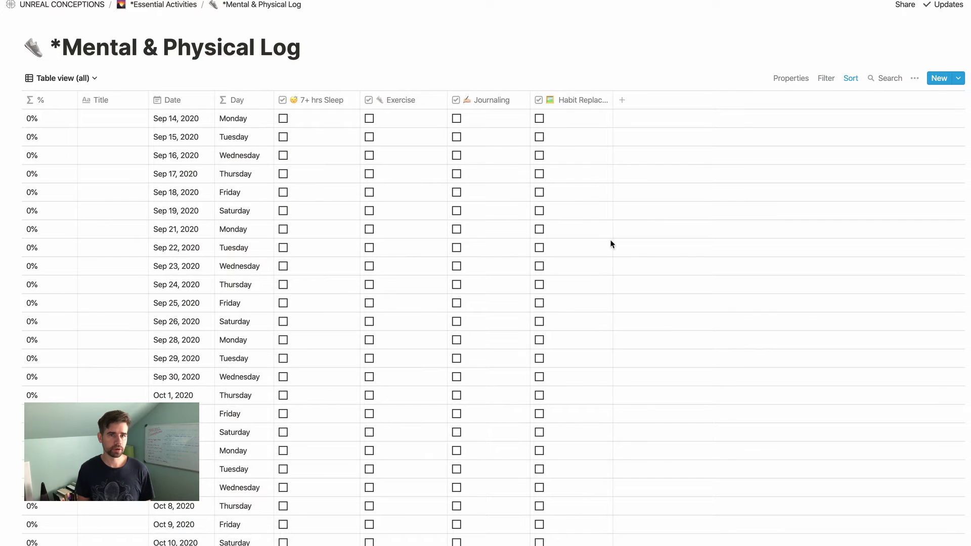
{"action": "scroll", "coordinate": [127, 526], "scroll_direction": "down", "scroll_amount": 6}
{"action": "scroll", "coordinate": [126, 525], "scroll_direction": "down", "scroll_amount": 7}
{"action": "left_click_drag", "start_coordinate": [117, 25], "coordinate": [120, 399]}
{"action": "key", "text": "BackSpace"}
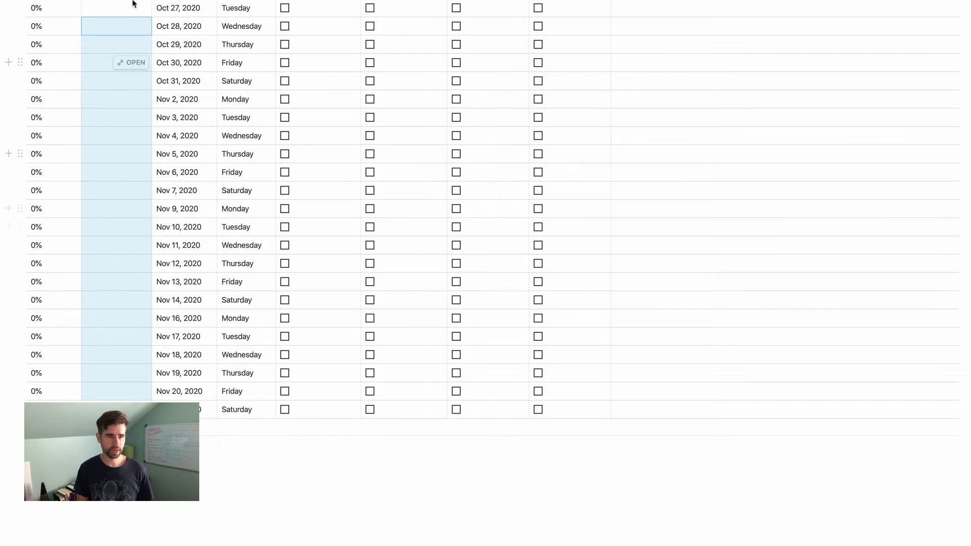
{"action": "scroll", "coordinate": [261, 449], "scroll_direction": "up", "scroll_amount": 5}
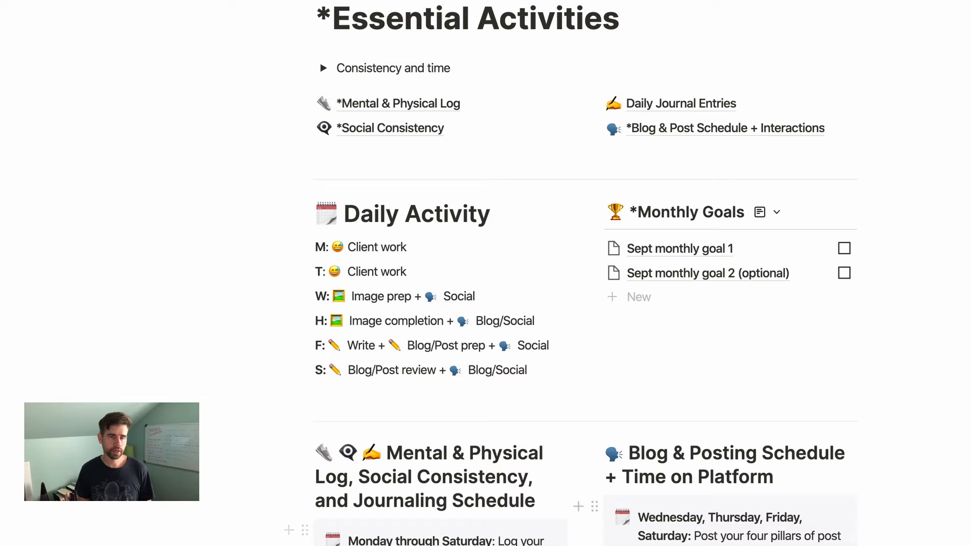
Open the *Mental & Physical Log and tick one habit for September 14, two for September 15, three for September 16 and all four for September 17.
{"action": "left_click", "coordinate": [663, 322]}
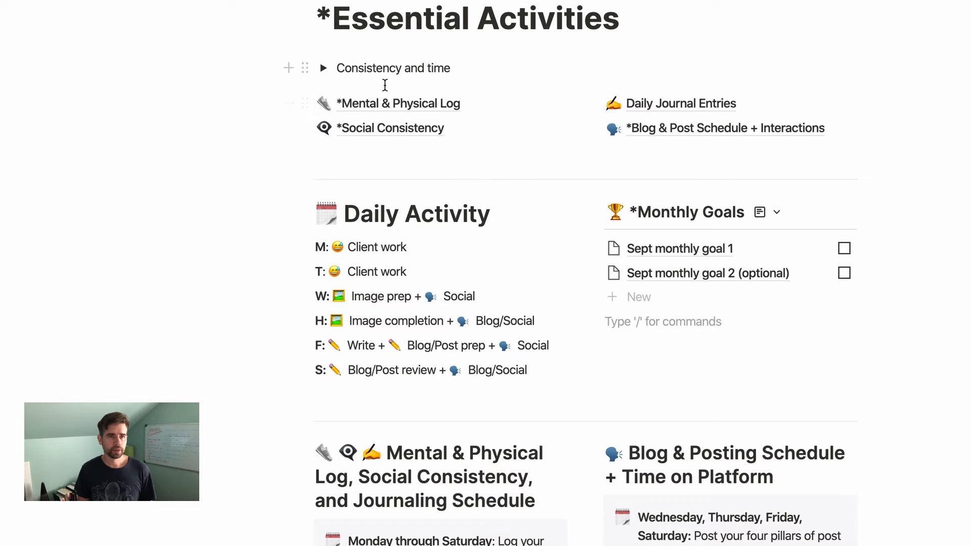
{"action": "left_click", "coordinate": [446, 105]}
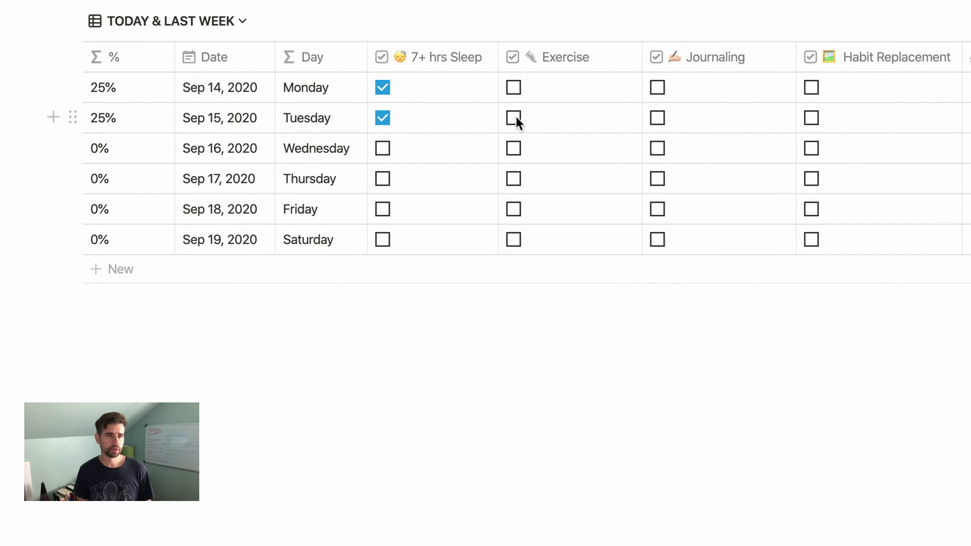
{"action": "left_click", "coordinate": [513, 148]}
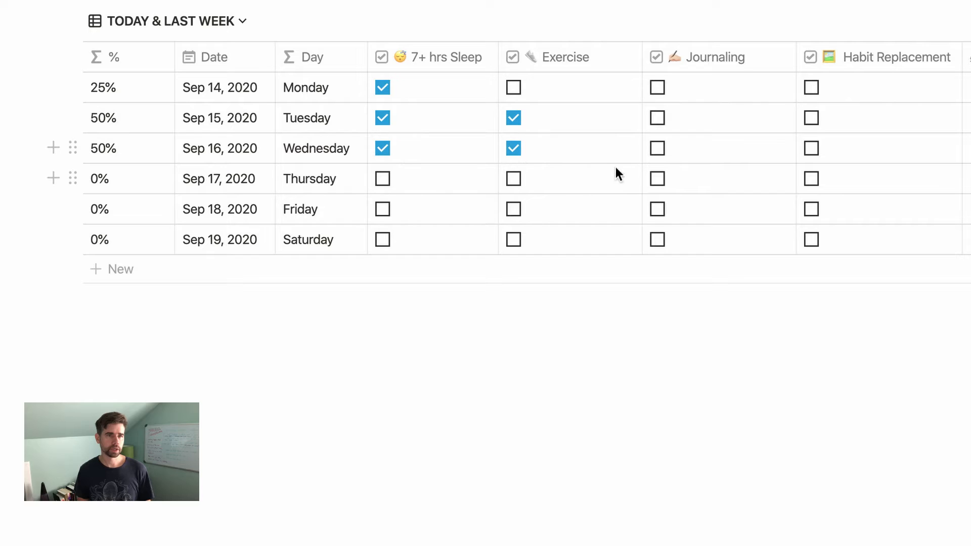
{"action": "left_click", "coordinate": [657, 148]}
{"action": "left_click", "coordinate": [384, 180]}
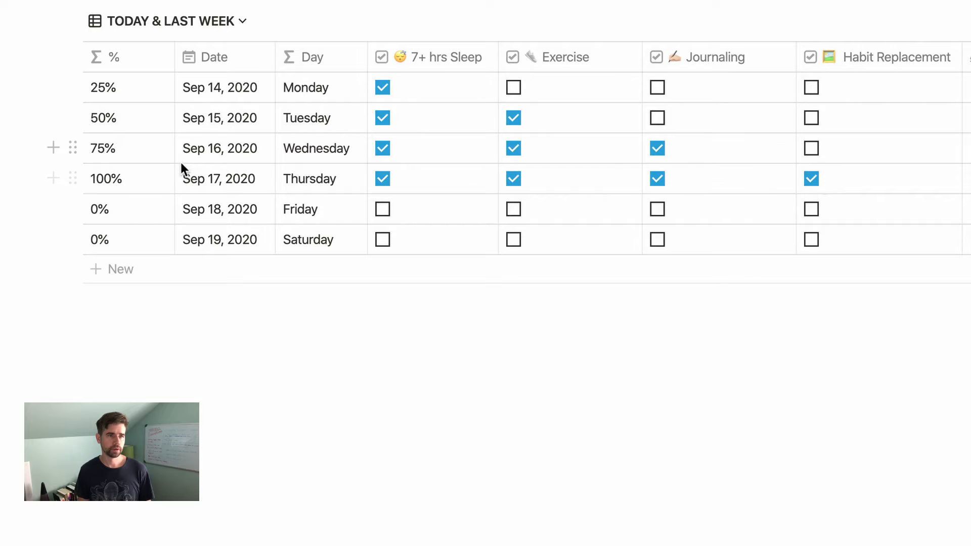
Examine the formula that calculates the % column from the habit checkboxes, from the Wednesday and Monday rows.
{"action": "left_click", "coordinate": [132, 144]}
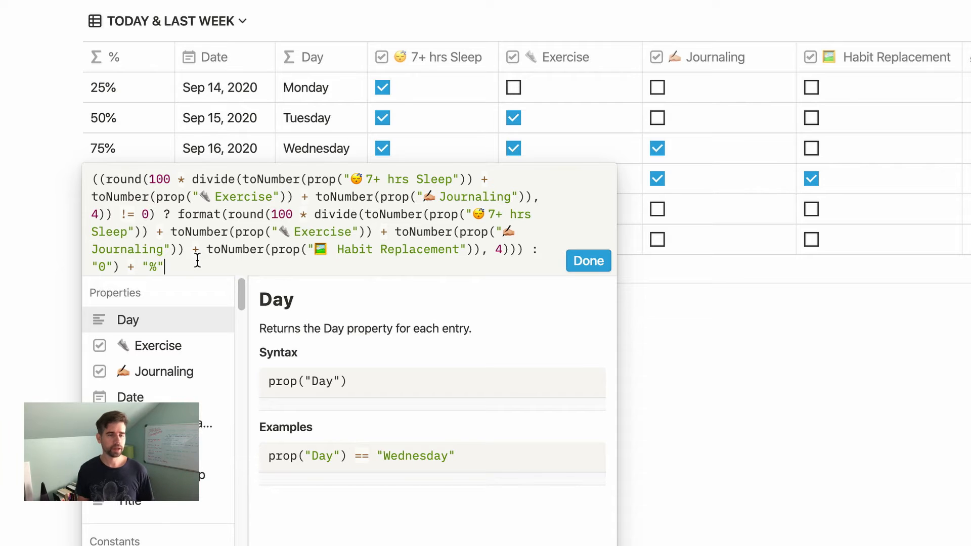
{"action": "left_click", "coordinate": [798, 452]}
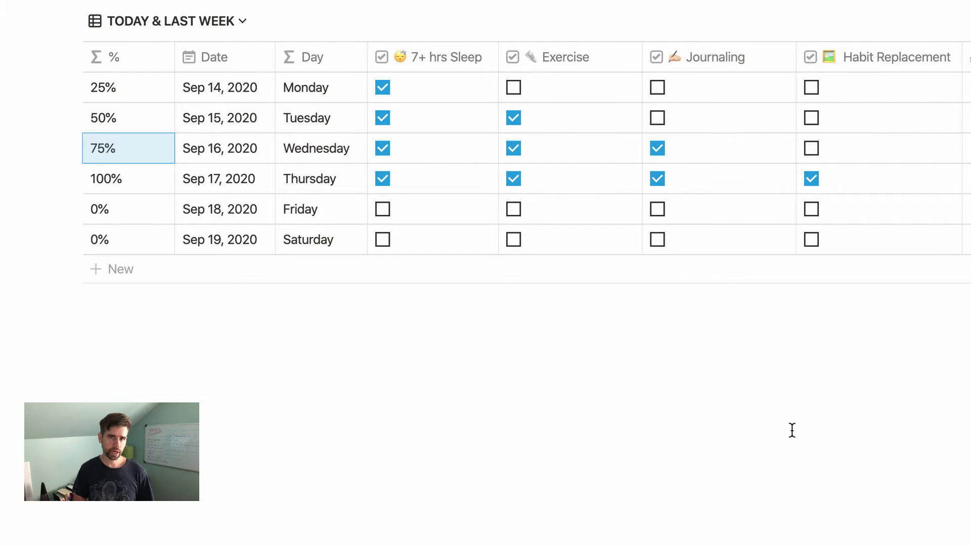
{"action": "left_click", "coordinate": [789, 430]}
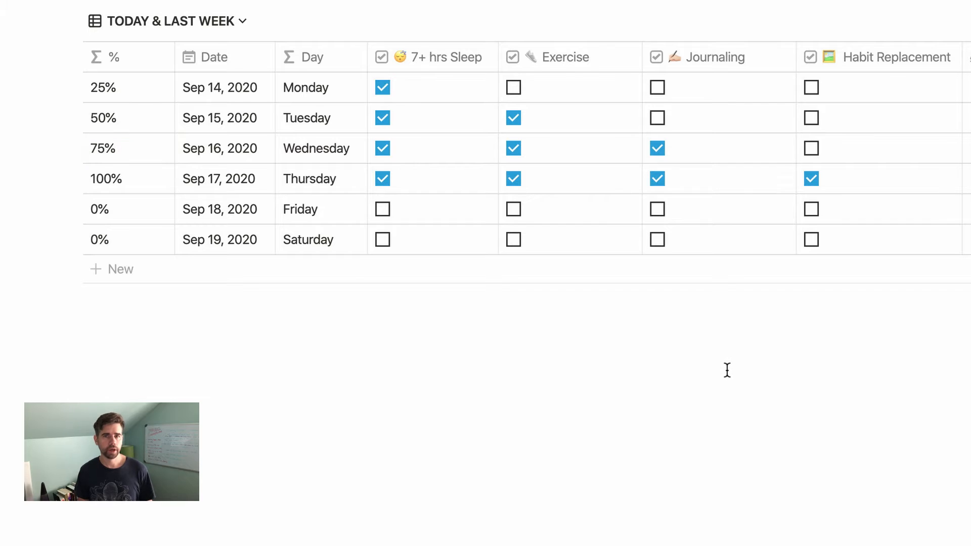
{"action": "left_click", "coordinate": [139, 93]}
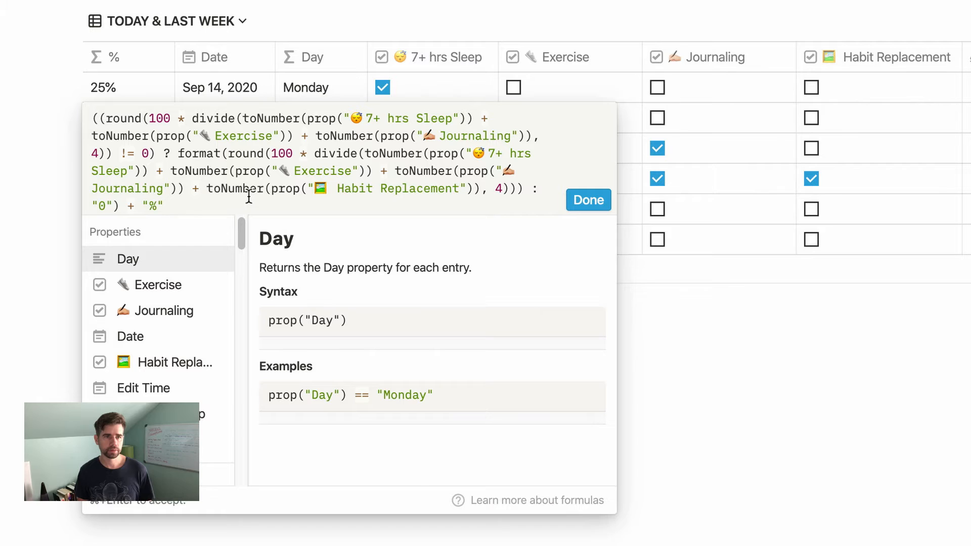
{"action": "left_click", "coordinate": [818, 430]}
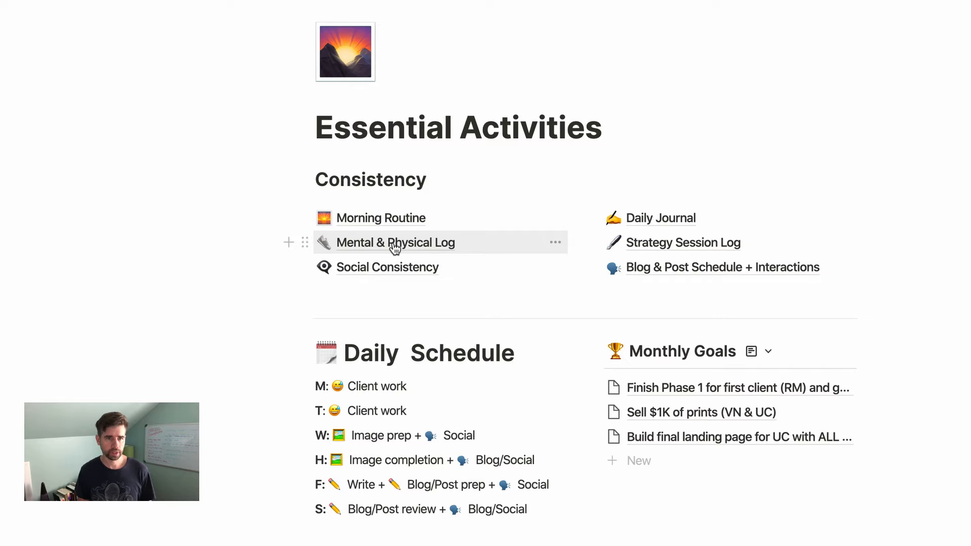
Open the Mental & Physical Log without the asterisk and tick every remaining habit for Saturday, September 19, from Exercise through Habit Replacement.
{"action": "left_click", "coordinate": [394, 248]}
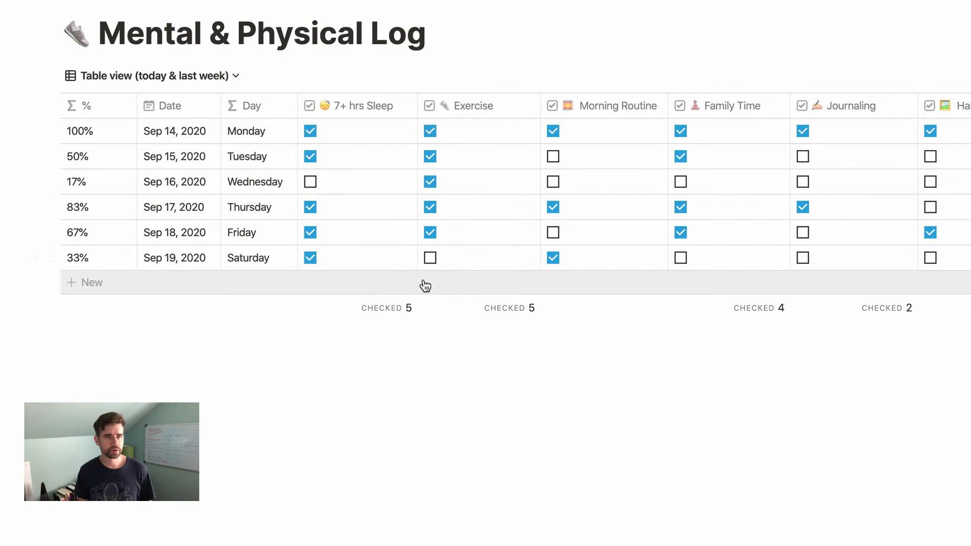
{"action": "left_click", "coordinate": [551, 259]}
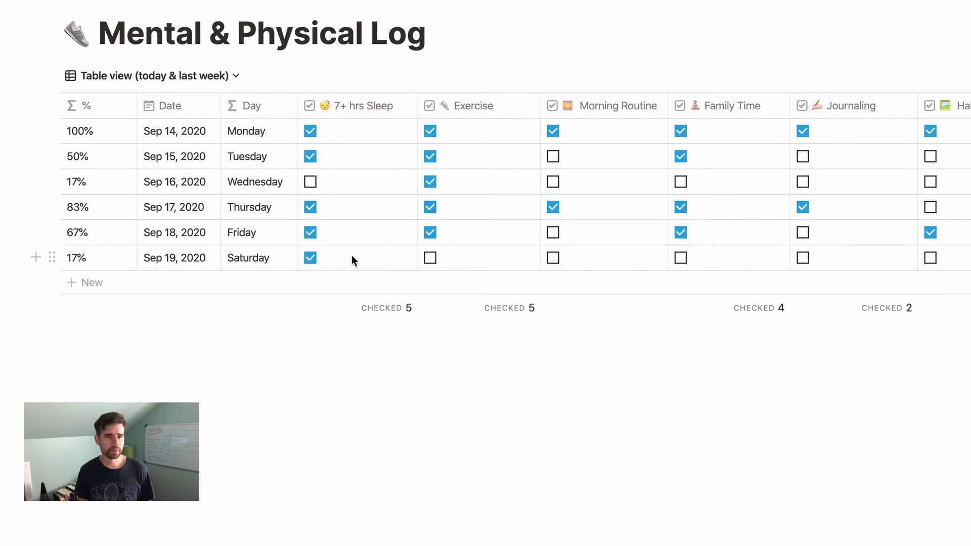
{"action": "left_click", "coordinate": [430, 259]}
{"action": "left_click", "coordinate": [554, 259]}
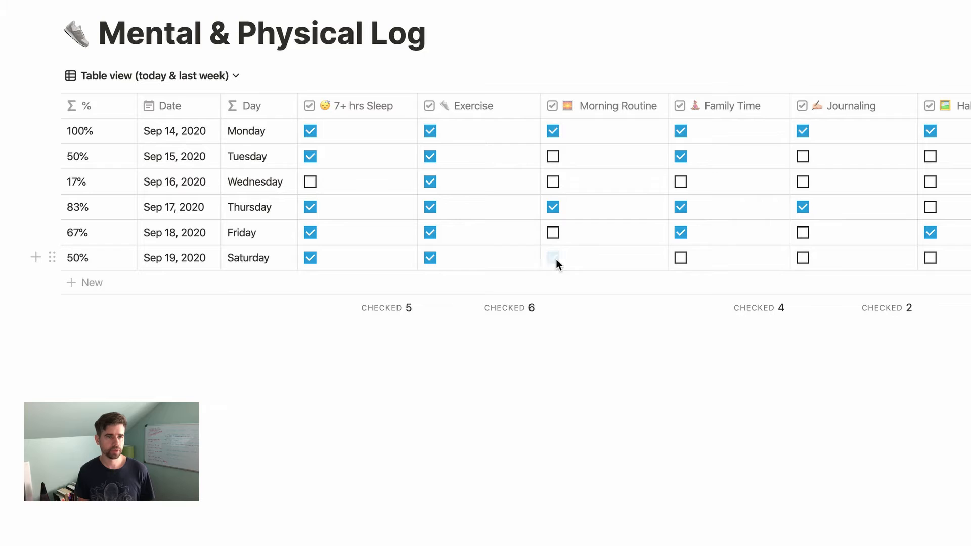
{"action": "left_click", "coordinate": [679, 260]}
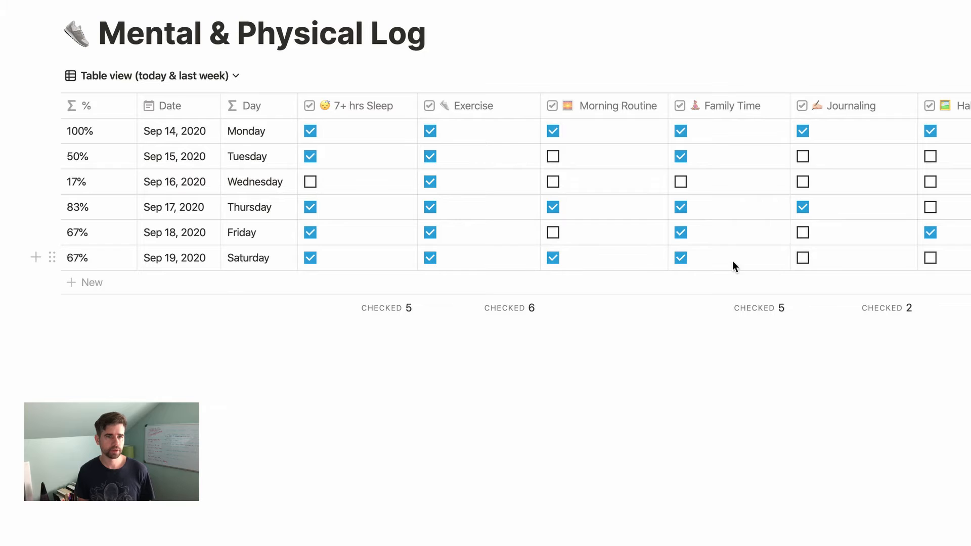
{"action": "left_click", "coordinate": [803, 258]}
{"action": "left_click", "coordinate": [930, 258]}
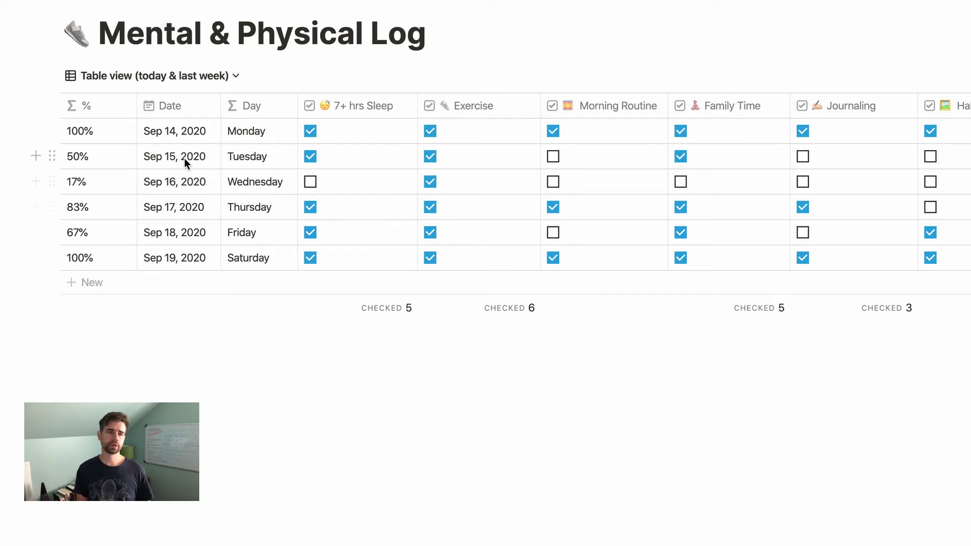
Review the July and August entries in Table view (all) and return to Table view (today & last week).
{"action": "left_click", "coordinate": [171, 78]}
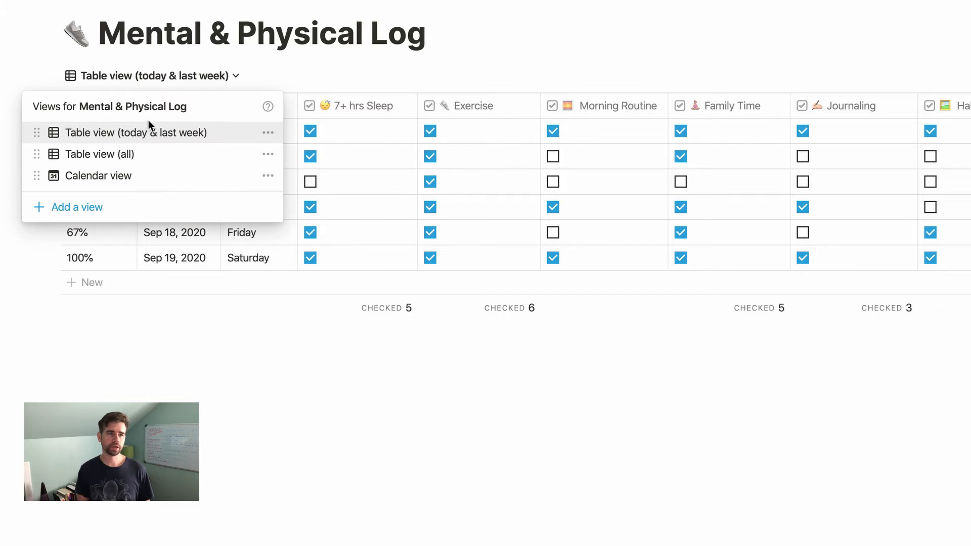
{"action": "left_click", "coordinate": [134, 159]}
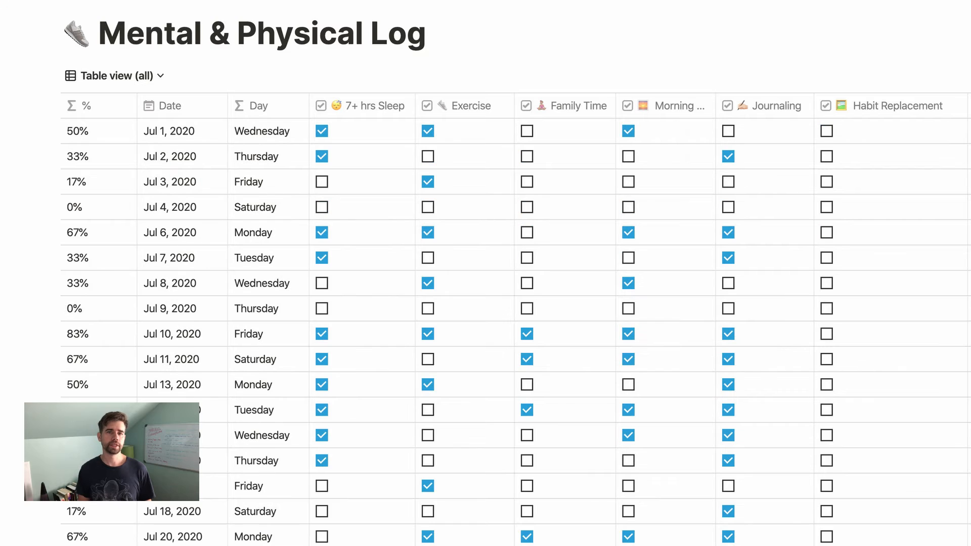
{"action": "scroll", "coordinate": [515, 273], "scroll_direction": "down", "scroll_amount": 15}
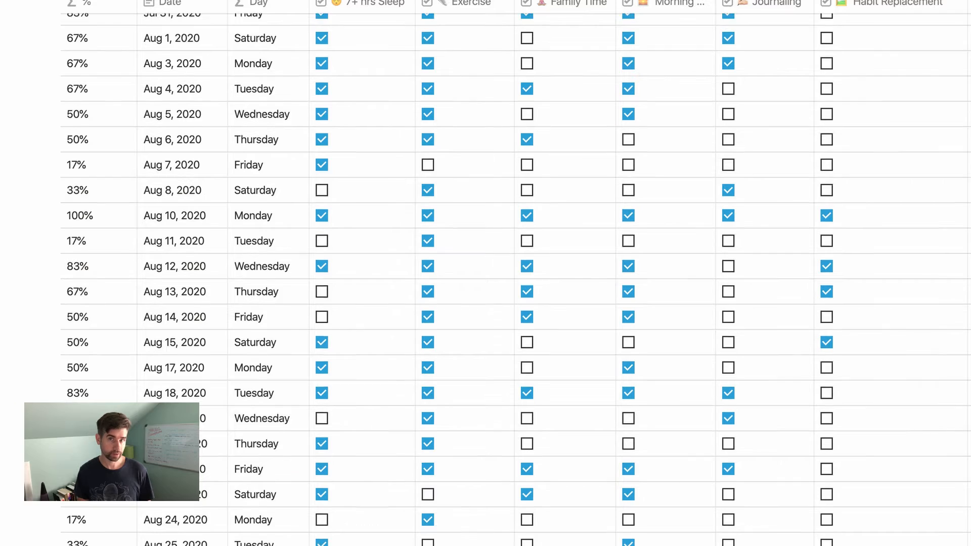
{"action": "scroll", "coordinate": [515, 273], "scroll_direction": "up", "scroll_amount": 15}
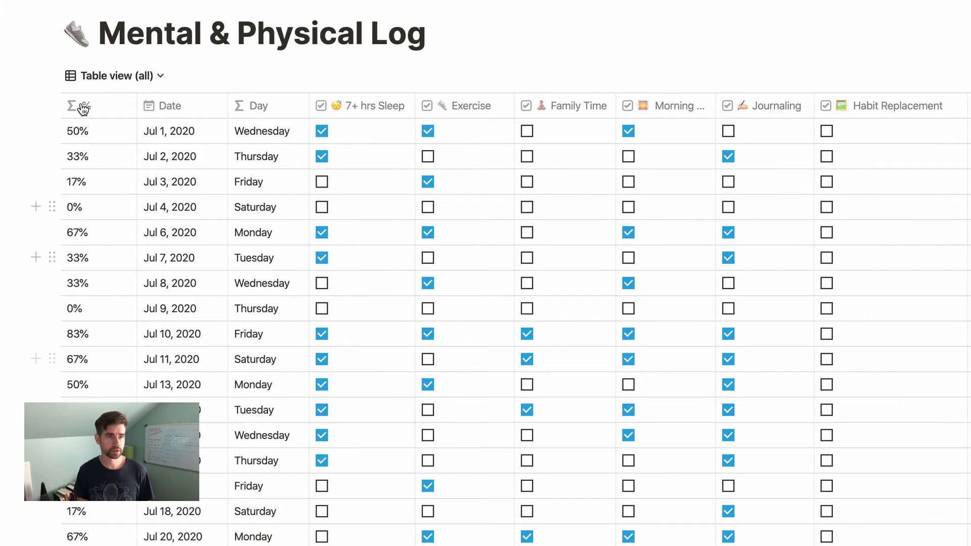
{"action": "left_click", "coordinate": [91, 80]}
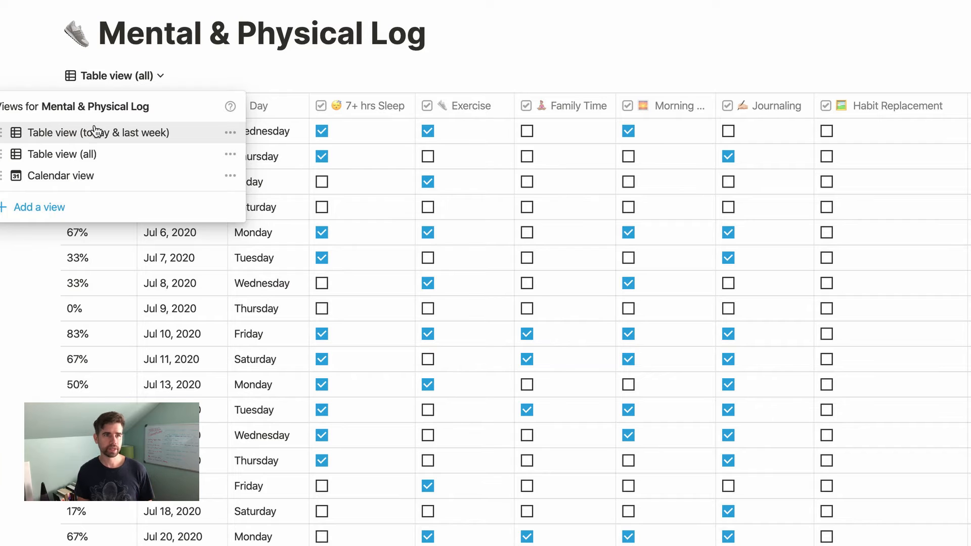
{"action": "left_click", "coordinate": [90, 134]}
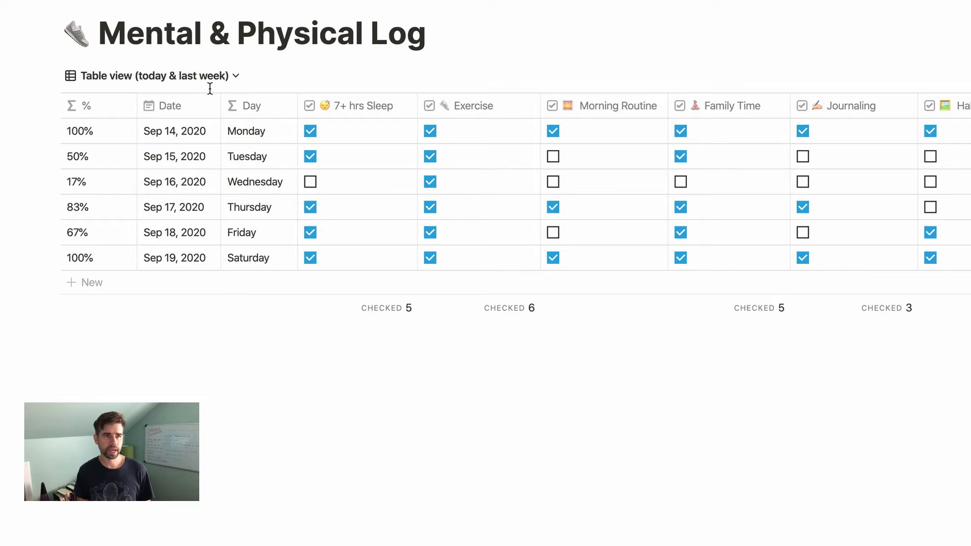
Return to the UNREAL CONCEPTIONS template and open the *Mental & Physical Log from its *Essential Activities page.
{"action": "key", "text": "super+["}
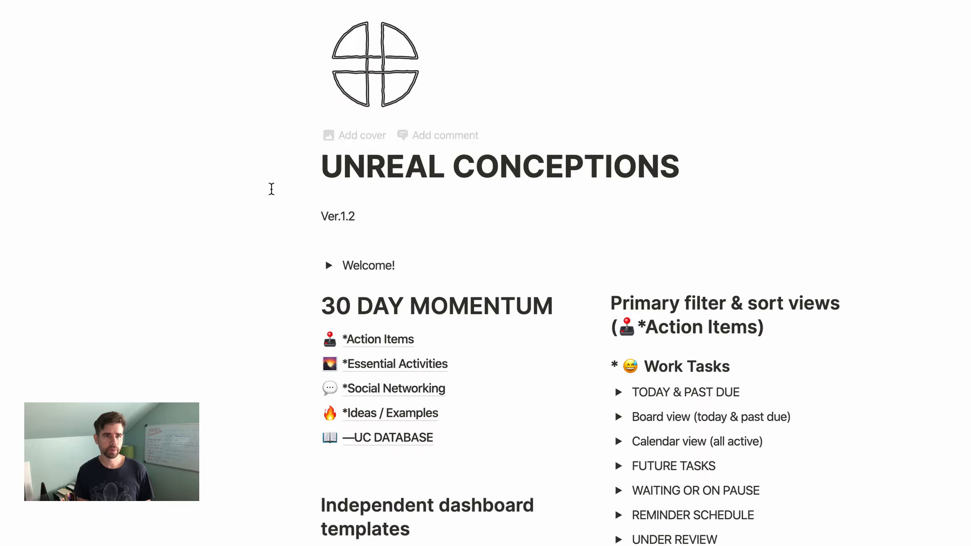
{"action": "left_click", "coordinate": [384, 371]}
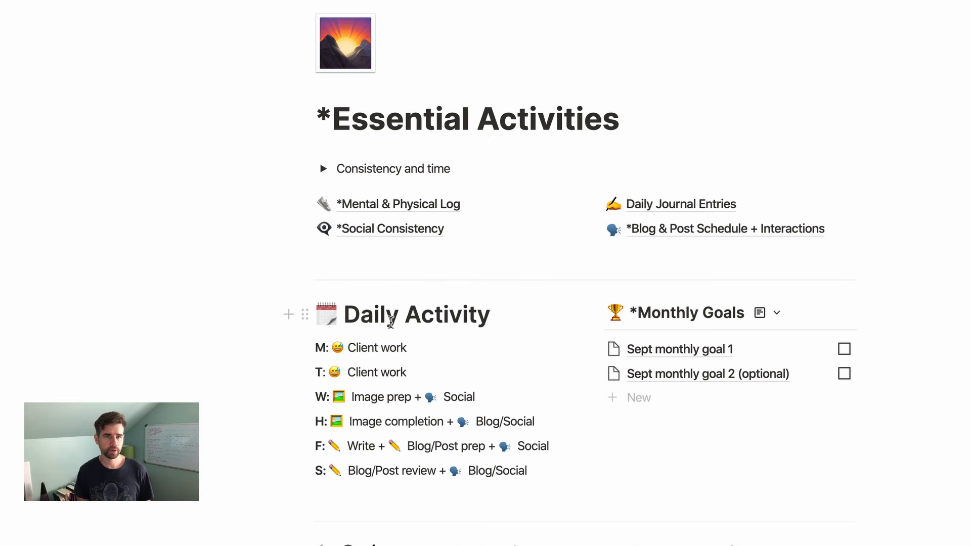
{"action": "left_click", "coordinate": [373, 214]}
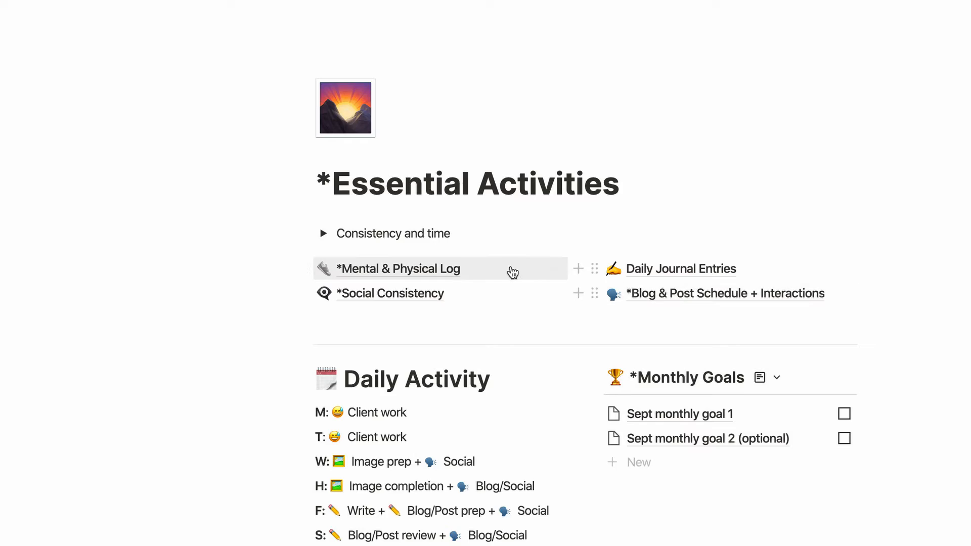
Open the *Social Consistency page and look through the available views of its *Social Consistency Log.
{"action": "left_click", "coordinate": [453, 270]}
{"action": "left_click", "coordinate": [387, 299]}
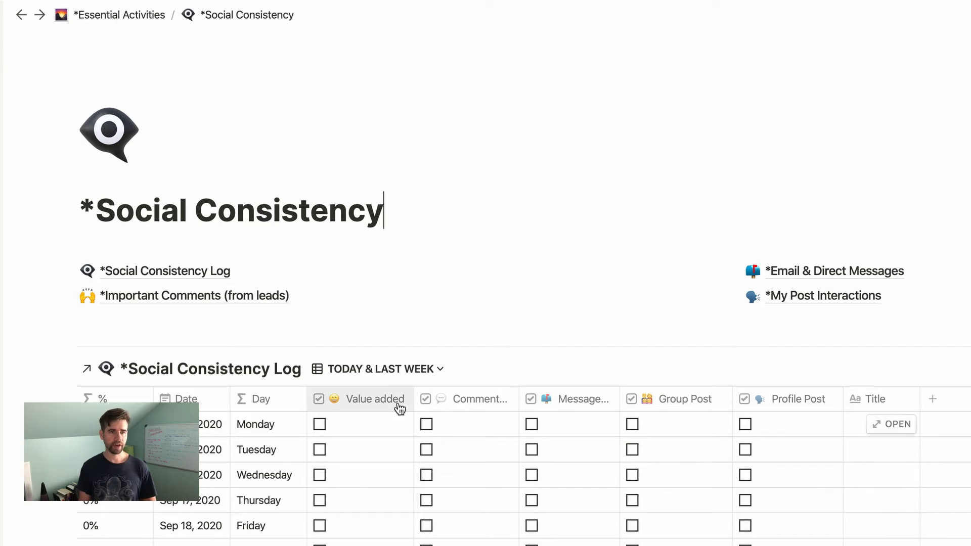
{"action": "left_click", "coordinate": [430, 370]}
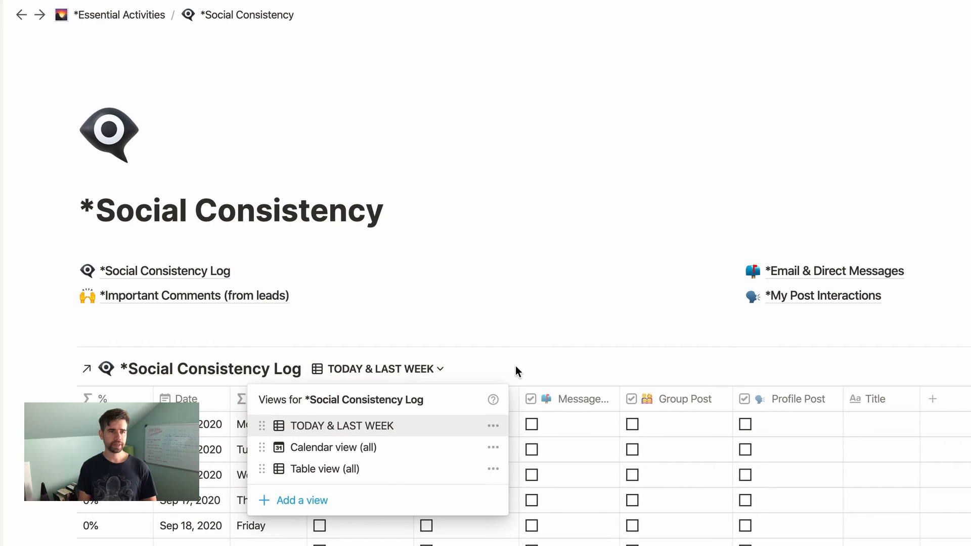
{"action": "left_click", "coordinate": [515, 369]}
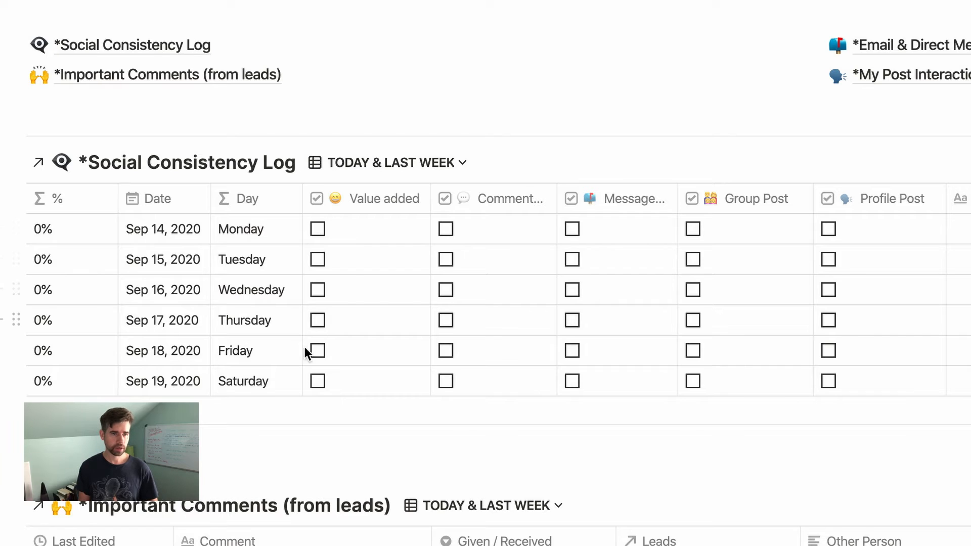
Tick Value added, Comment, Message, Group Post and Profile Post for Saturday, September 19, in the *Social Consistency Log.
{"action": "left_click", "coordinate": [318, 382]}
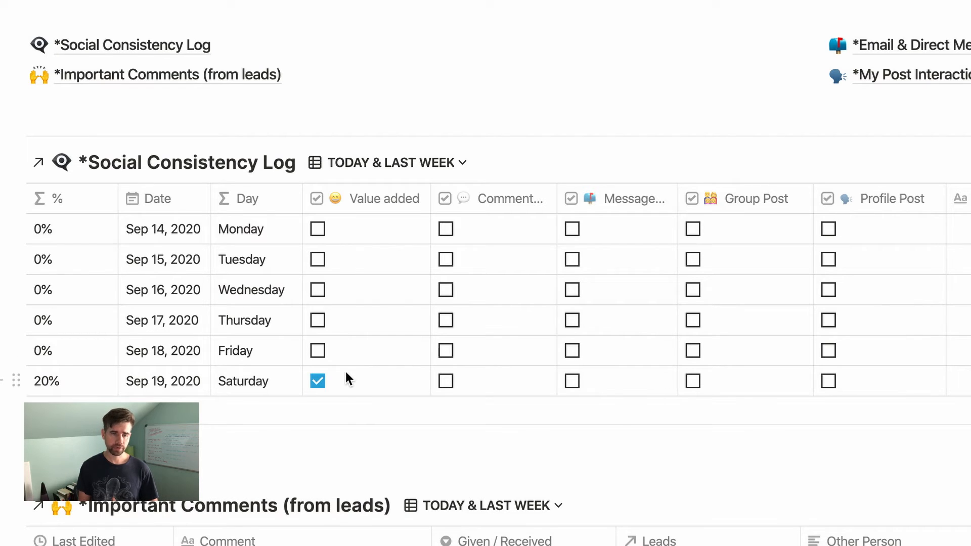
{"action": "left_click", "coordinate": [446, 382]}
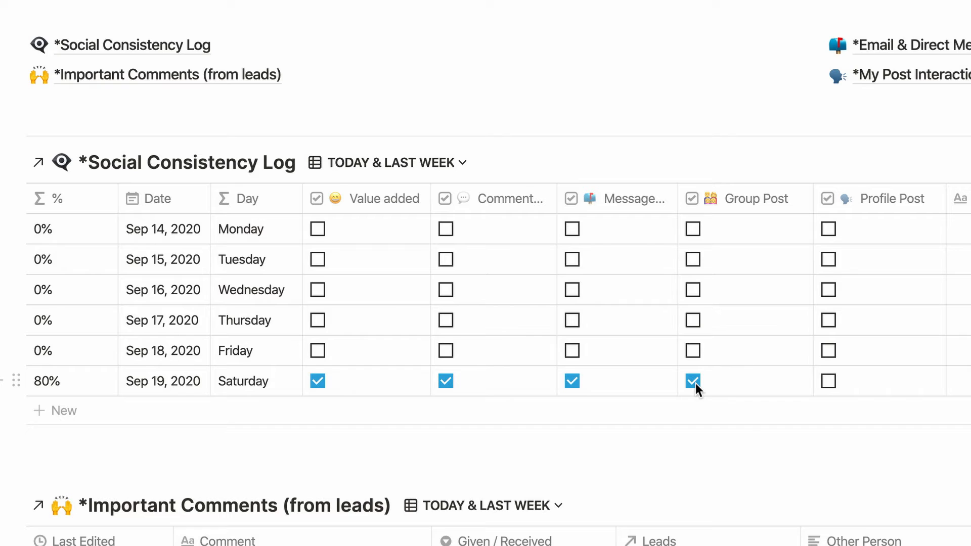
{"action": "left_click", "coordinate": [827, 379]}
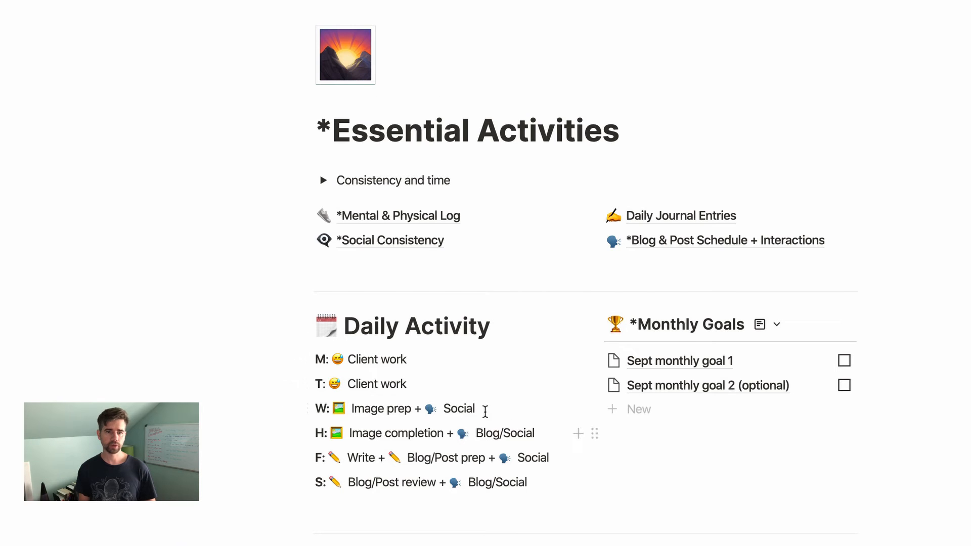
Examine Wednesday's Social task in the Daily Activity schedule on the *Essential Activities page.
{"action": "left_click_drag", "start_coordinate": [482, 409], "coordinate": [441, 408]}
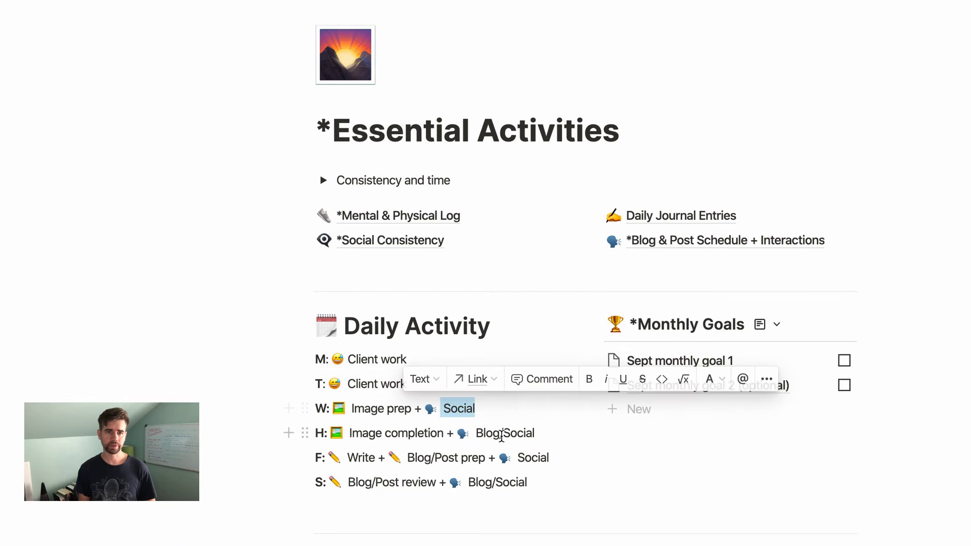
{"action": "left_click", "coordinate": [839, 463]}
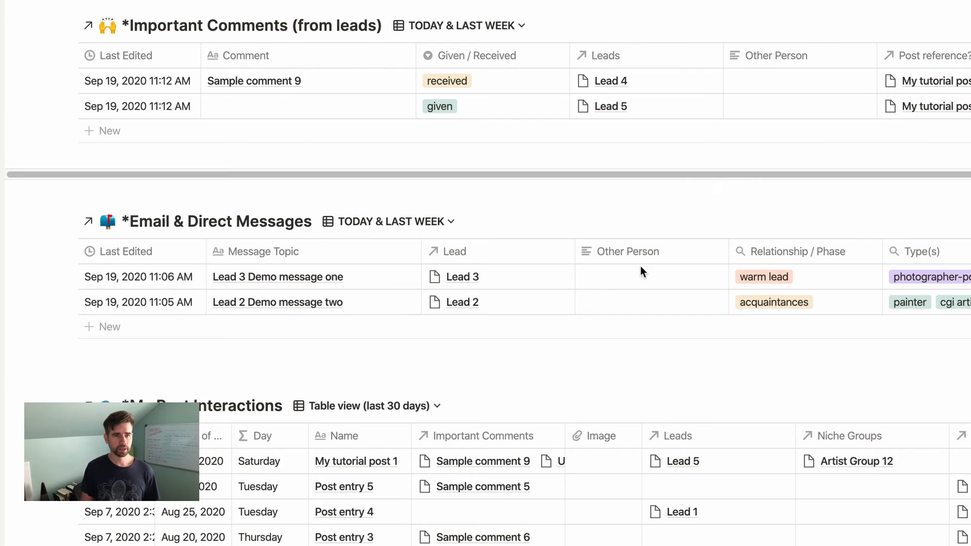
Open the *My Post Interactions database through the post reference of Sample comment 9 in *Important Comments (from leads).
{"action": "scroll", "coordinate": [262, 205], "scroll_direction": "up", "scroll_amount": 2}
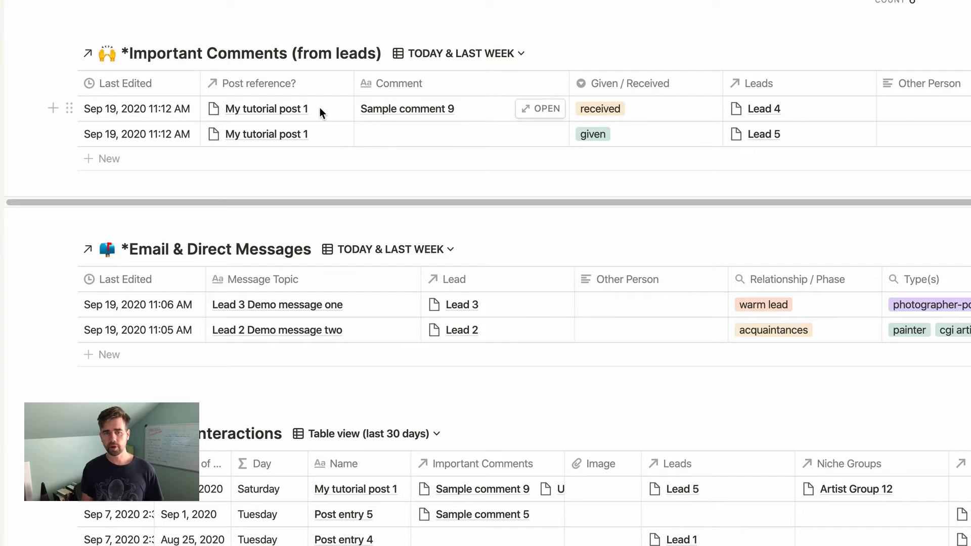
{"action": "left_click", "coordinate": [319, 107]}
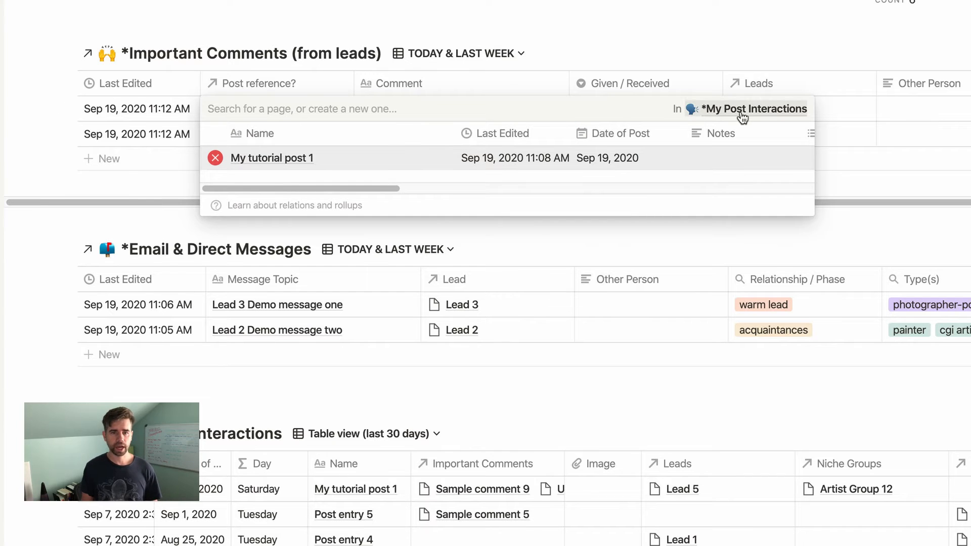
{"action": "left_click", "coordinate": [775, 112]}
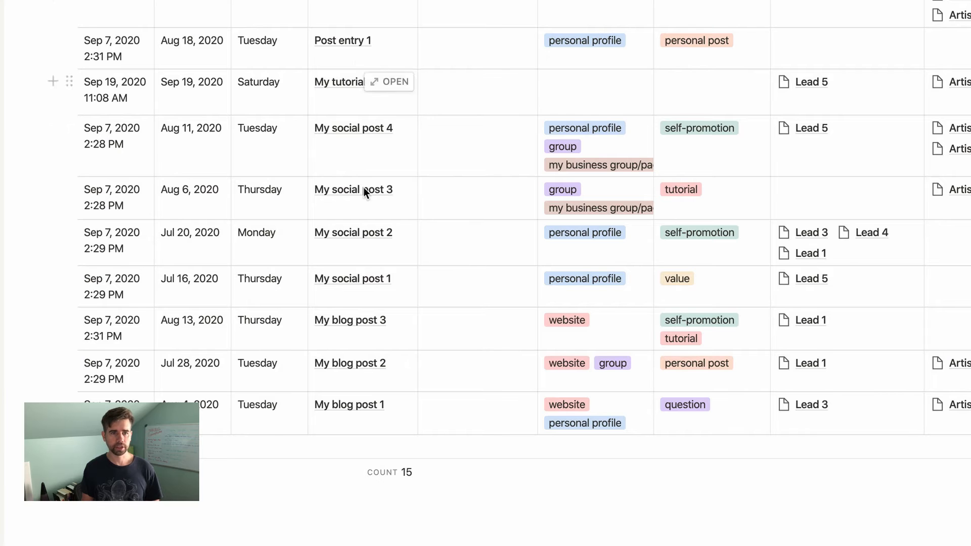
Look through the *My Post Interactions columns, from post locations and leads to groups, important comments, photography ideas and post ideas.
{"action": "scroll", "coordinate": [364, 191], "scroll_direction": "up", "scroll_amount": 10}
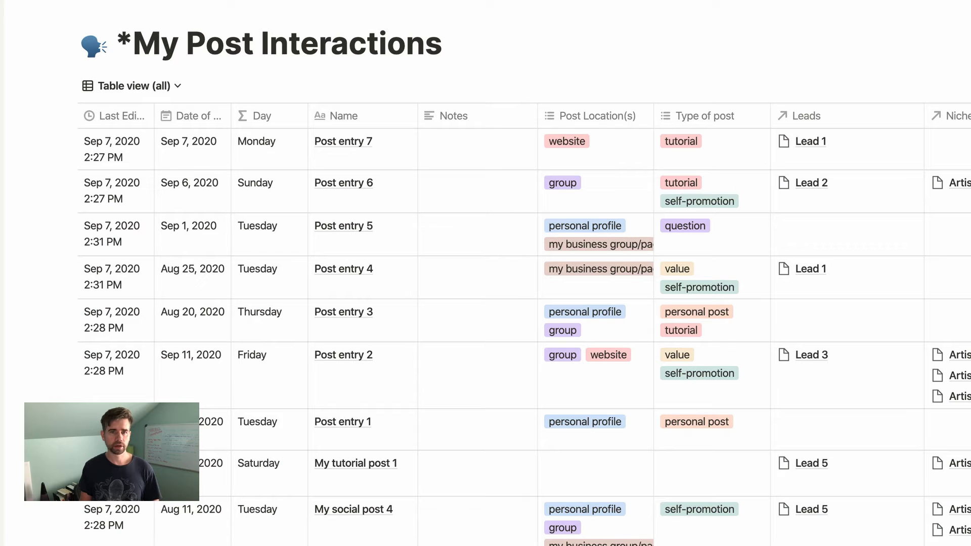
{"action": "scroll", "coordinate": [920, 285], "scroll_direction": "right", "scroll_amount": 7}
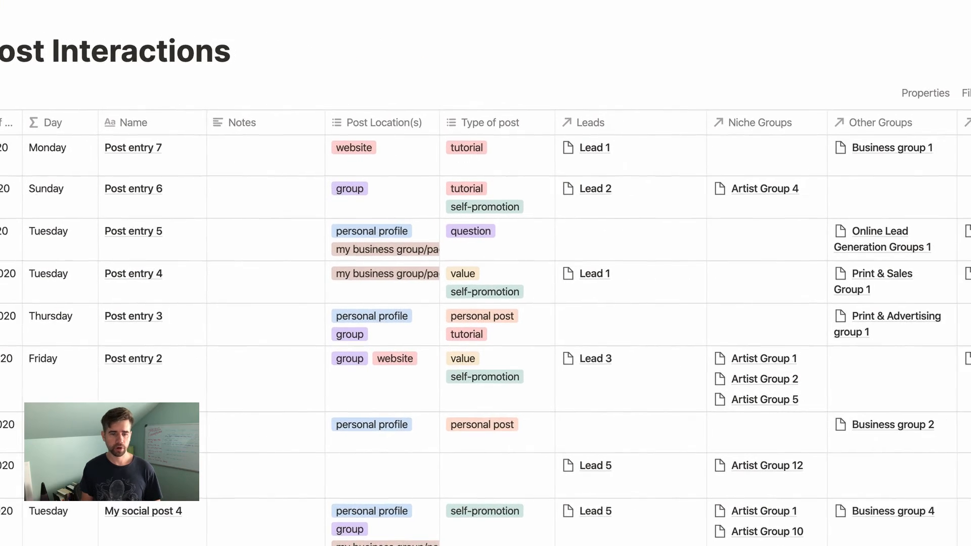
{"action": "scroll", "coordinate": [485, 273], "scroll_direction": "right", "scroll_amount": 5}
{"action": "scroll", "coordinate": [485, 273], "scroll_direction": "down", "scroll_amount": 1}
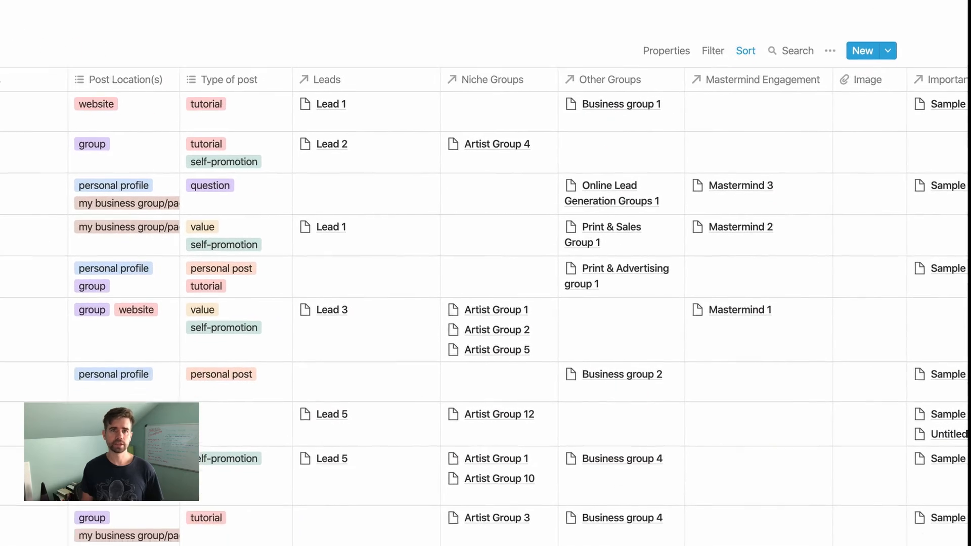
{"action": "scroll", "coordinate": [485, 273], "scroll_direction": "down", "scroll_amount": 1}
{"action": "scroll", "coordinate": [485, 273], "scroll_direction": "right", "scroll_amount": 5}
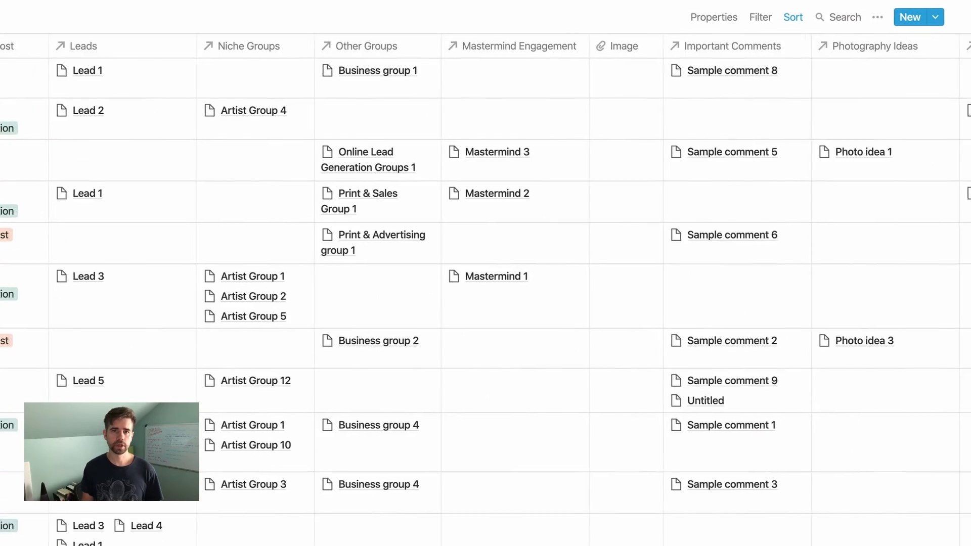
{"action": "scroll", "coordinate": [485, 273], "scroll_direction": "right", "scroll_amount": 4}
{"action": "scroll", "coordinate": [485, 273], "scroll_direction": "down", "scroll_amount": 1}
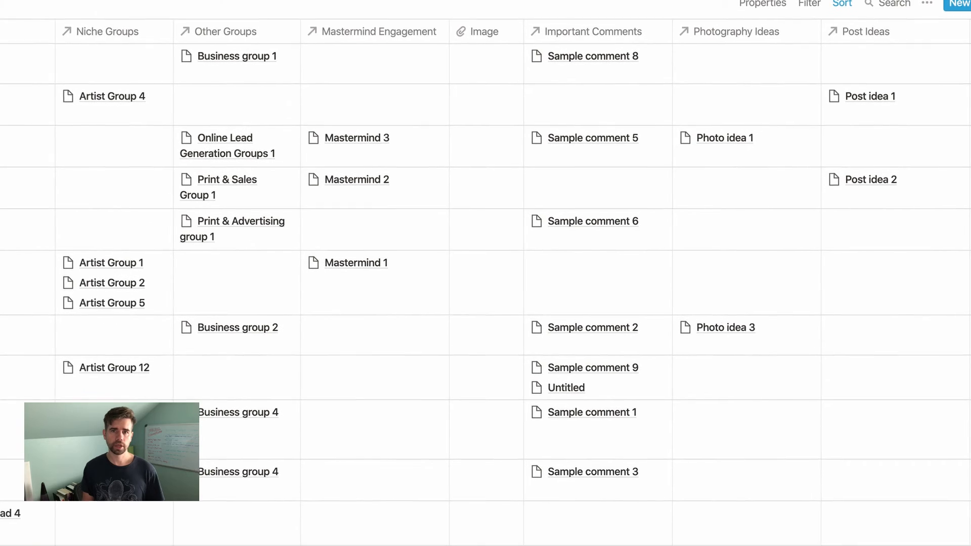
{"action": "scroll", "coordinate": [485, 273], "scroll_direction": "down", "scroll_amount": 1}
{"action": "scroll", "coordinate": [485, 273], "scroll_direction": "left", "scroll_amount": 2}
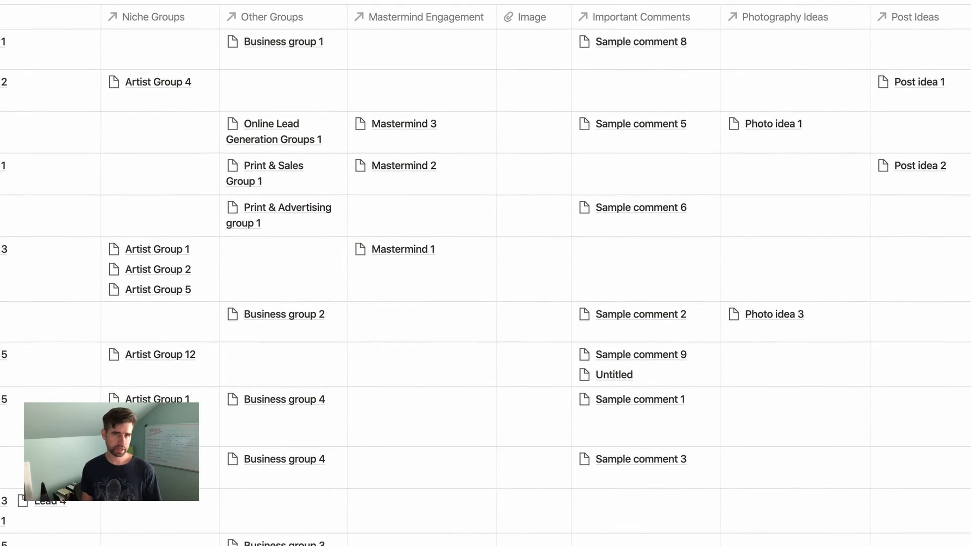
{"action": "scroll", "coordinate": [486, 273], "scroll_direction": "left", "scroll_amount": 3}
{"action": "scroll", "coordinate": [486, 273], "scroll_direction": "down", "scroll_amount": 1}
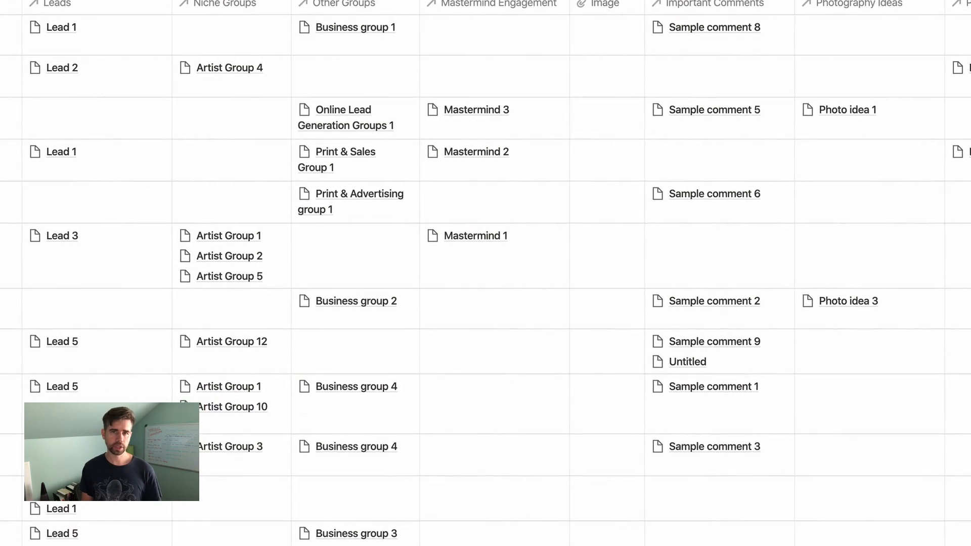
{"action": "scroll", "coordinate": [485, 273], "scroll_direction": "left", "scroll_amount": 3}
{"action": "scroll", "coordinate": [486, 273], "scroll_direction": "down", "scroll_amount": 1}
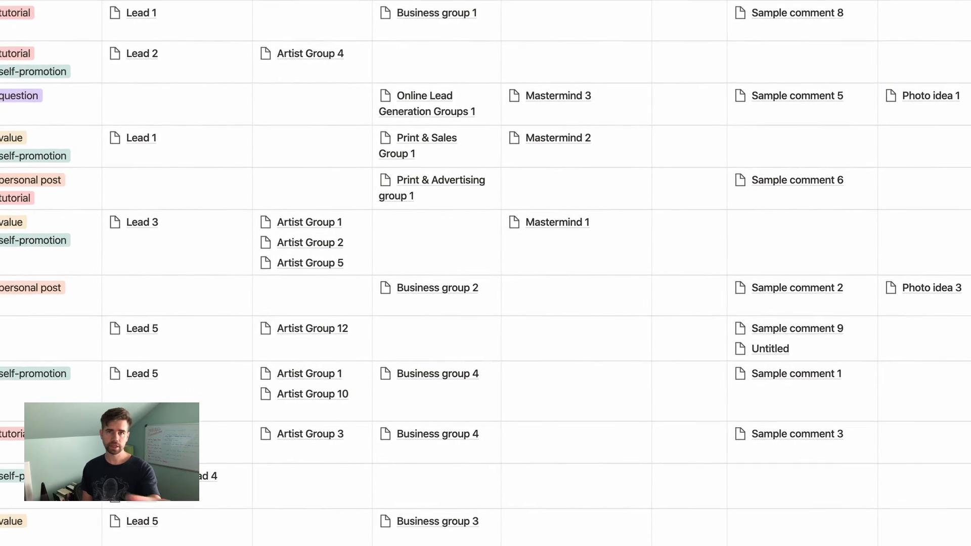
{"action": "scroll", "coordinate": [486, 273], "scroll_direction": "left", "scroll_amount": 3}
{"action": "scroll", "coordinate": [485, 273], "scroll_direction": "down", "scroll_amount": 1}
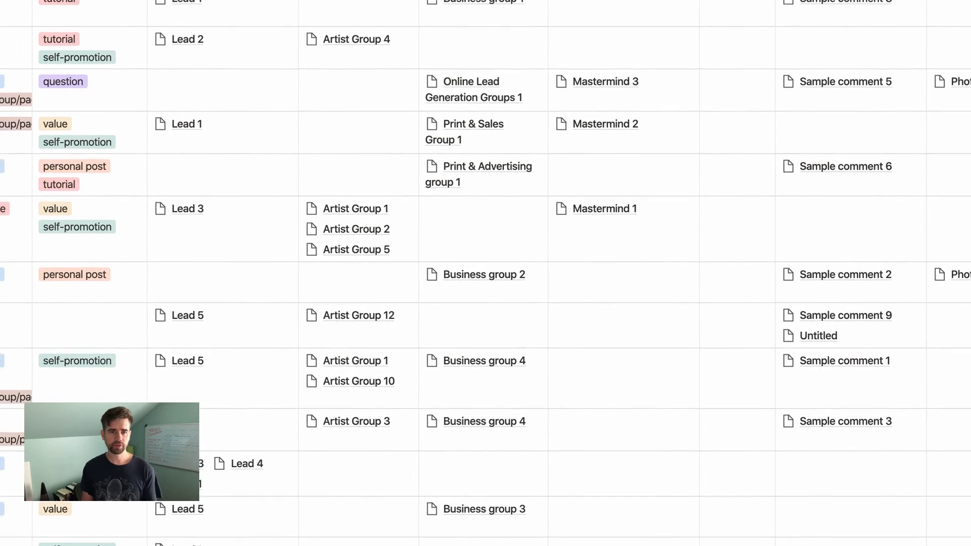
{"action": "scroll", "coordinate": [486, 273], "scroll_direction": "left", "scroll_amount": 15}
{"action": "scroll", "coordinate": [485, 273], "scroll_direction": "down", "scroll_amount": 1}
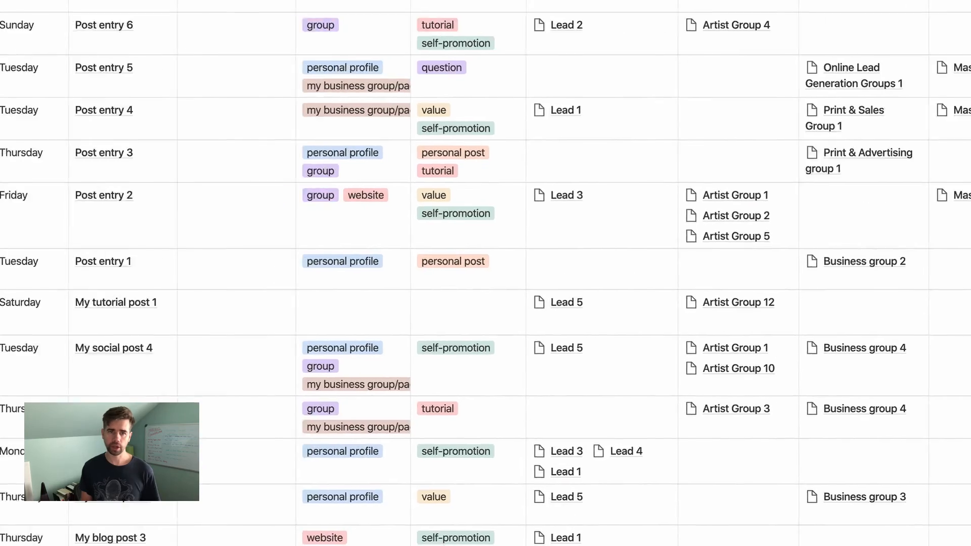
{"action": "scroll", "coordinate": [485, 273], "scroll_direction": "left", "scroll_amount": 6}
{"action": "scroll", "coordinate": [485, 273], "scroll_direction": "down", "scroll_amount": 1}
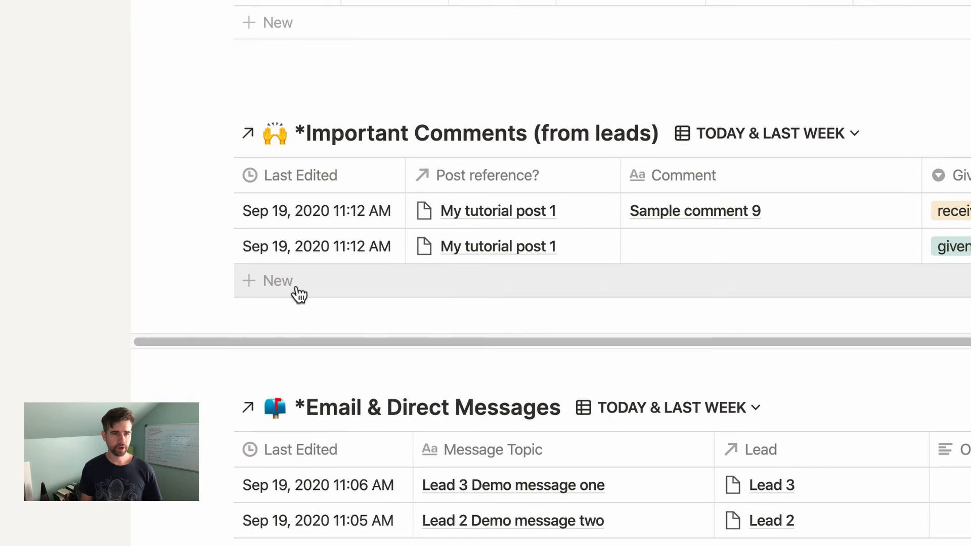
Add a new entry to *Important Comments (from leads) and change its Last Edited property to the Created time type.
{"action": "left_click", "coordinate": [301, 290]}
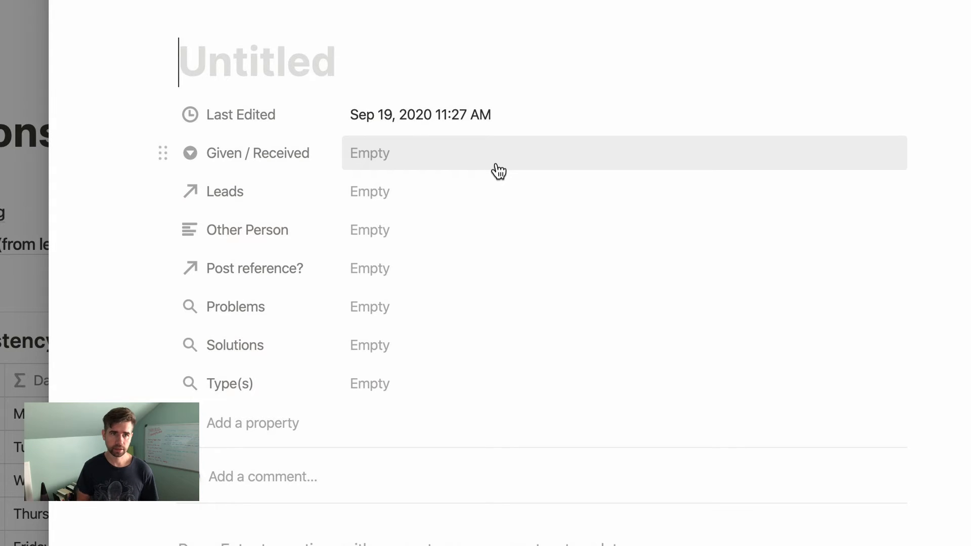
{"action": "left_click", "coordinate": [281, 118]}
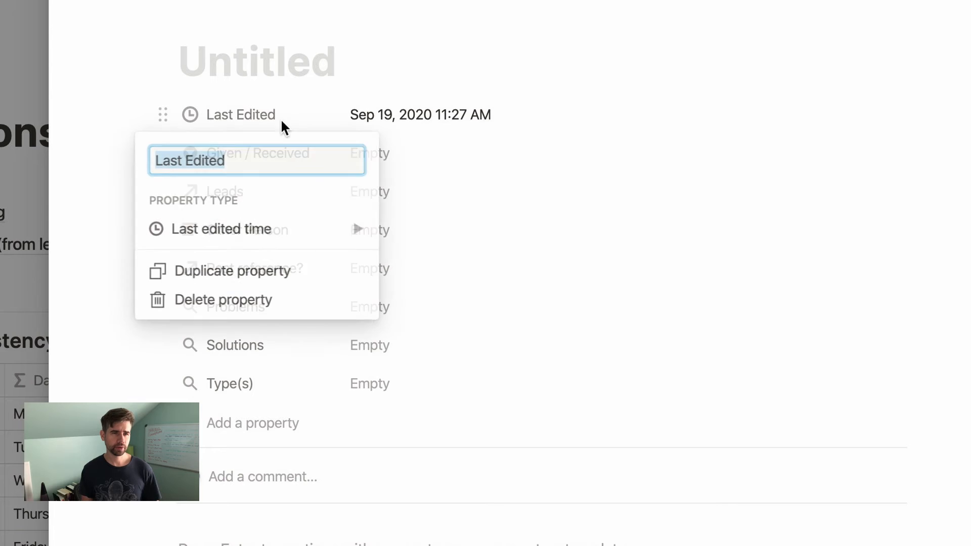
{"action": "mouse_move", "coordinate": [281, 232]}
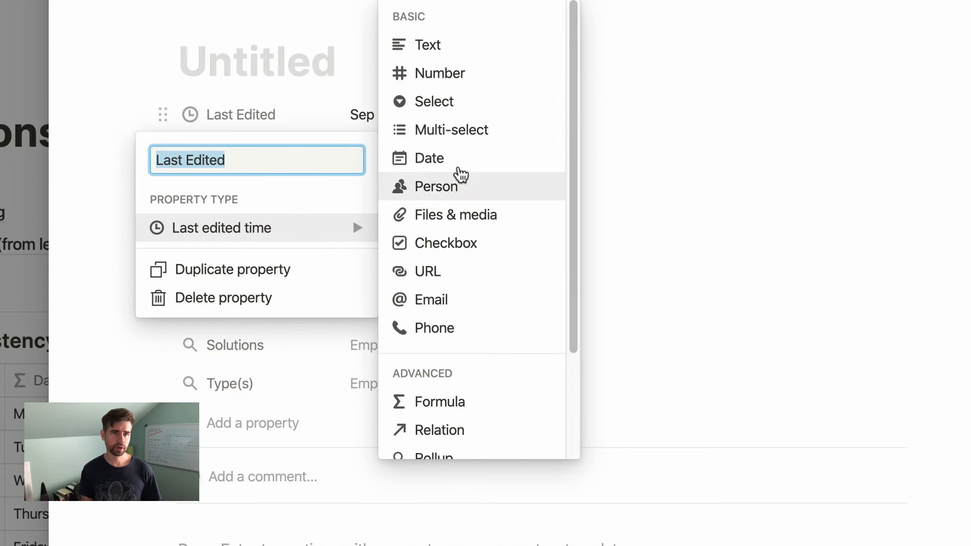
{"action": "scroll", "coordinate": [472, 349], "scroll_direction": "down", "scroll_amount": 3}
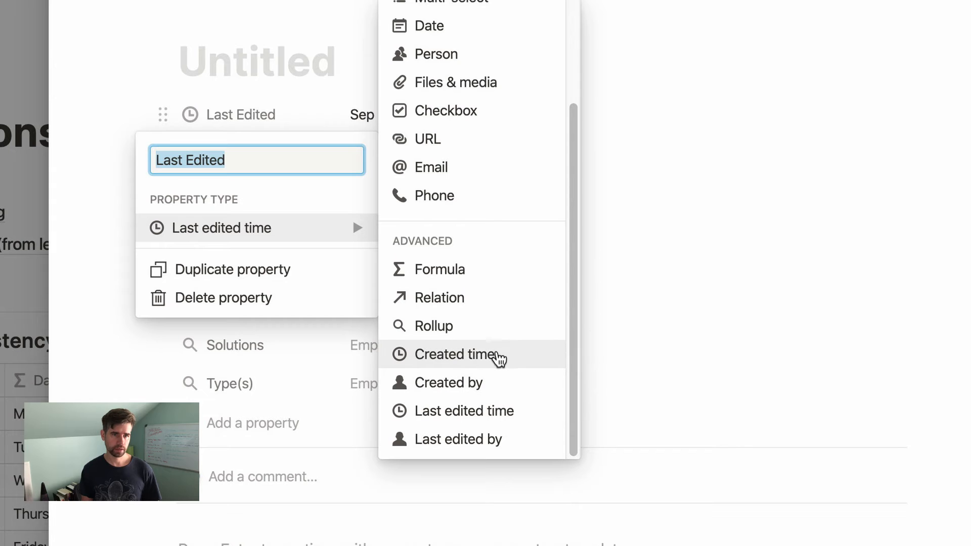
{"action": "left_click", "coordinate": [498, 355]}
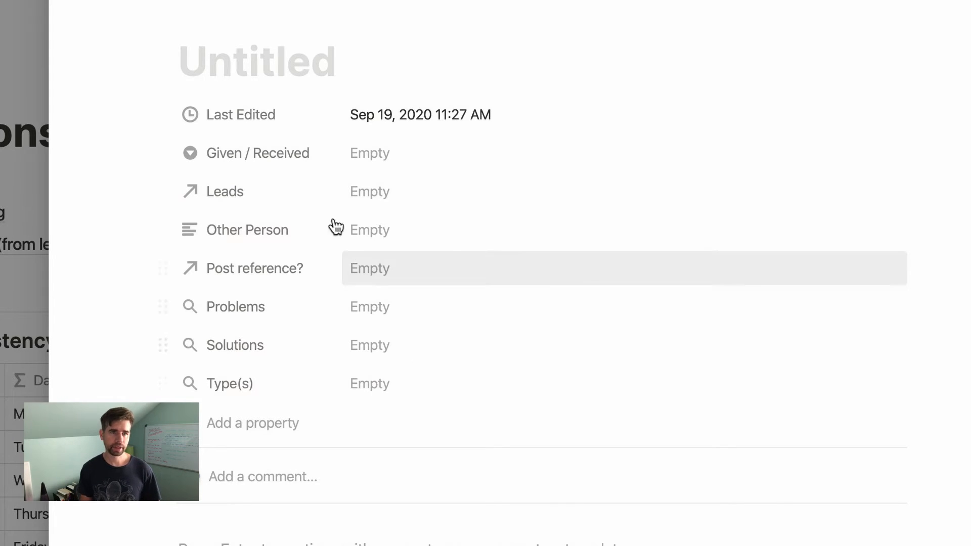
Rename the entry's Last Edited property as Date created.
{"action": "left_click", "coordinate": [263, 116]}
{"action": "type", "text": "Da"}
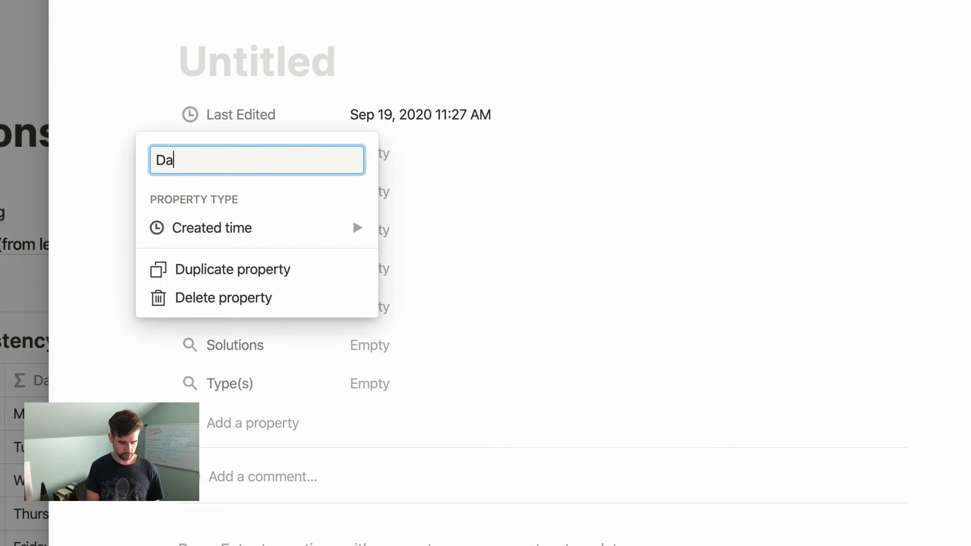
{"action": "type", "text": "te created"}
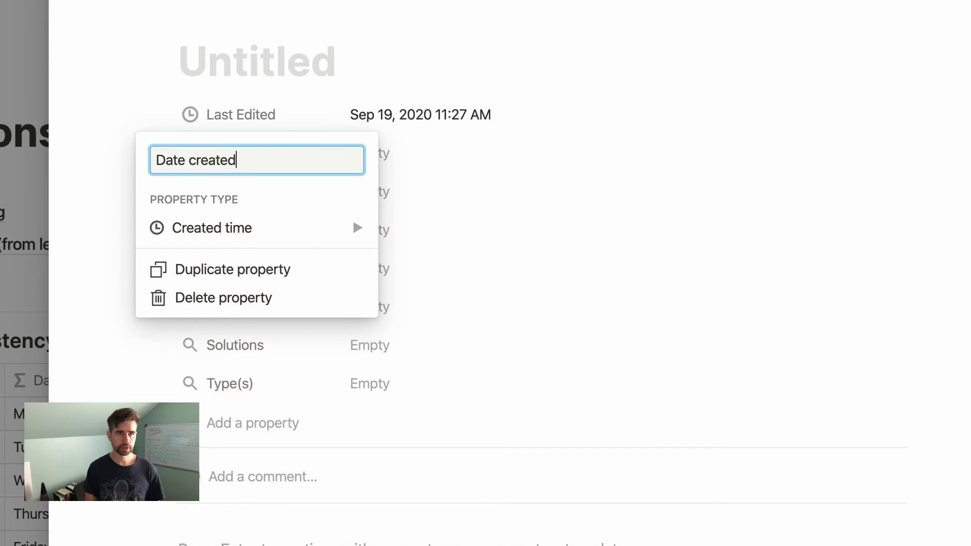
{"action": "key", "text": "Return"}
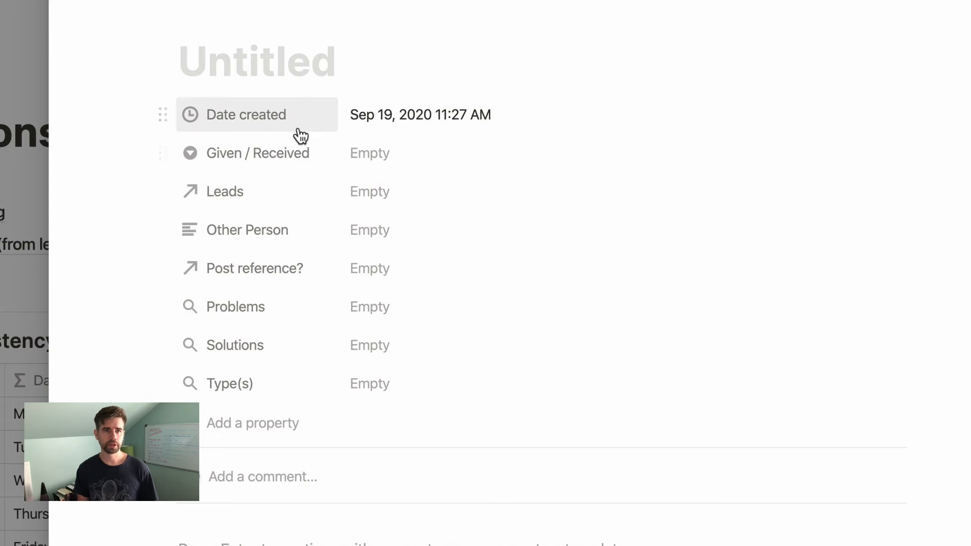
{"action": "left_click", "coordinate": [295, 128]}
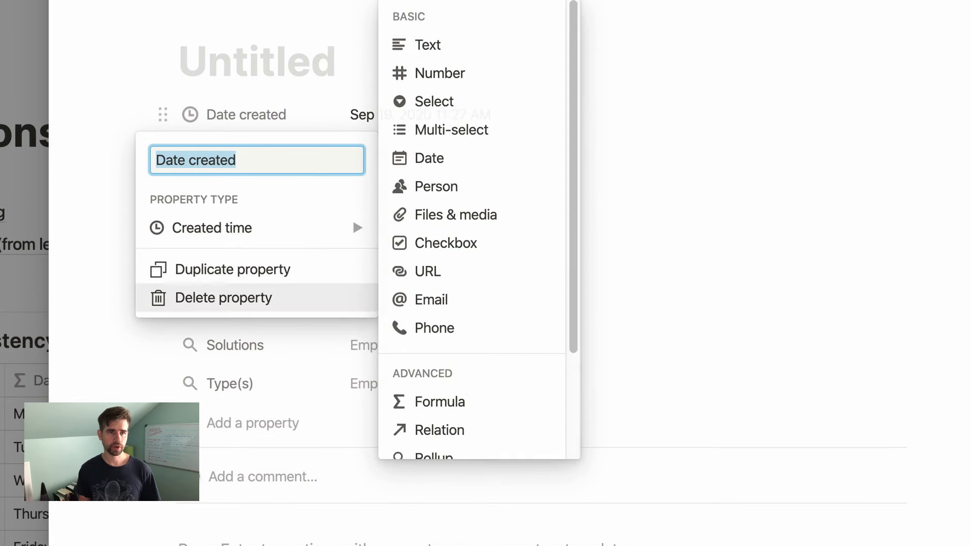
{"action": "left_click", "coordinate": [167, 435]}
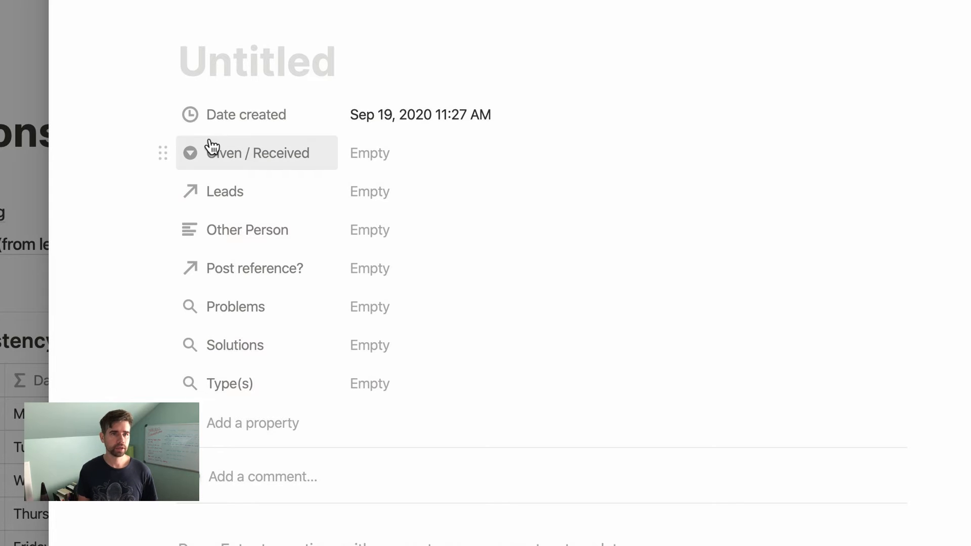
Change the Date created property's type to Date.
{"action": "left_click", "coordinate": [242, 113]}
{"action": "mouse_move", "coordinate": [340, 223]}
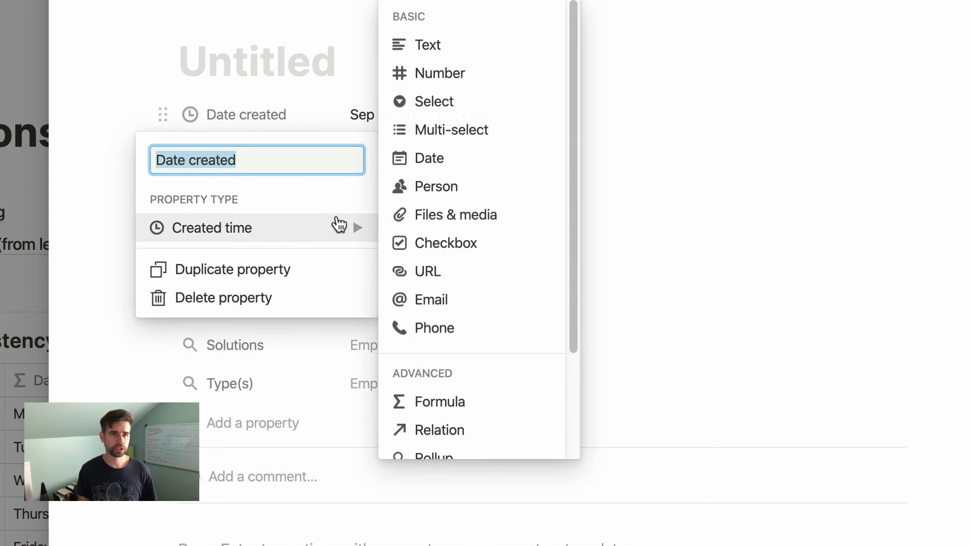
{"action": "scroll", "coordinate": [465, 308], "scroll_direction": "down", "scroll_amount": 3}
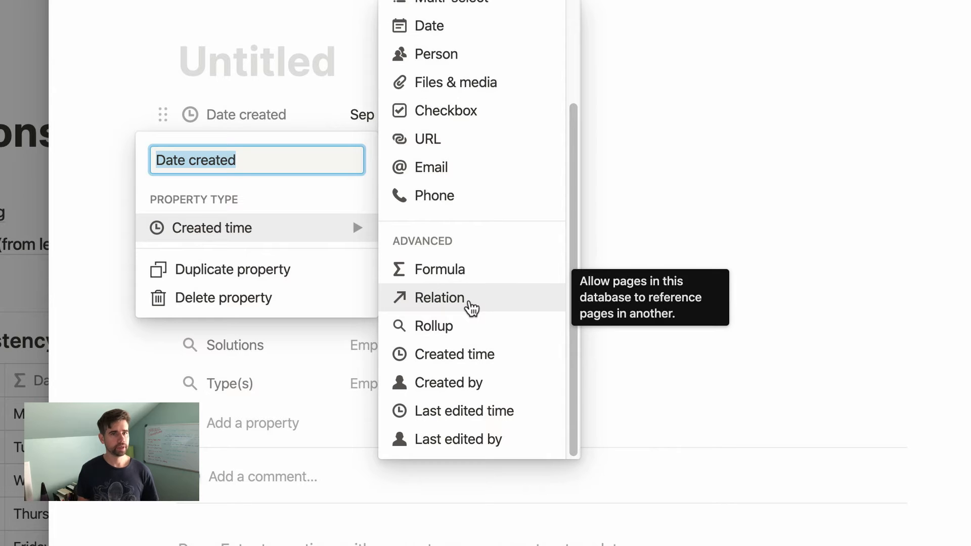
{"action": "left_click", "coordinate": [482, 35]}
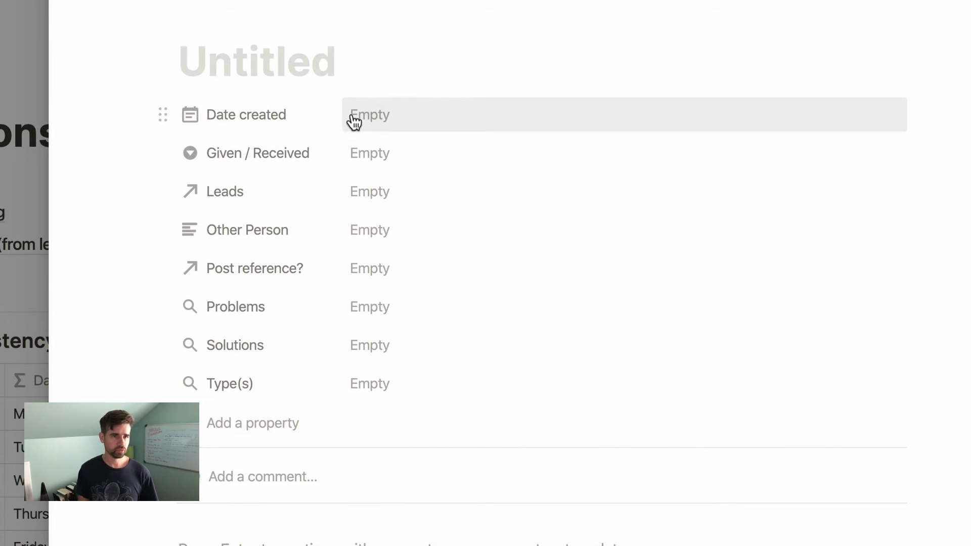
Change the Date created property's type back to Created time.
{"action": "left_click", "coordinate": [271, 124]}
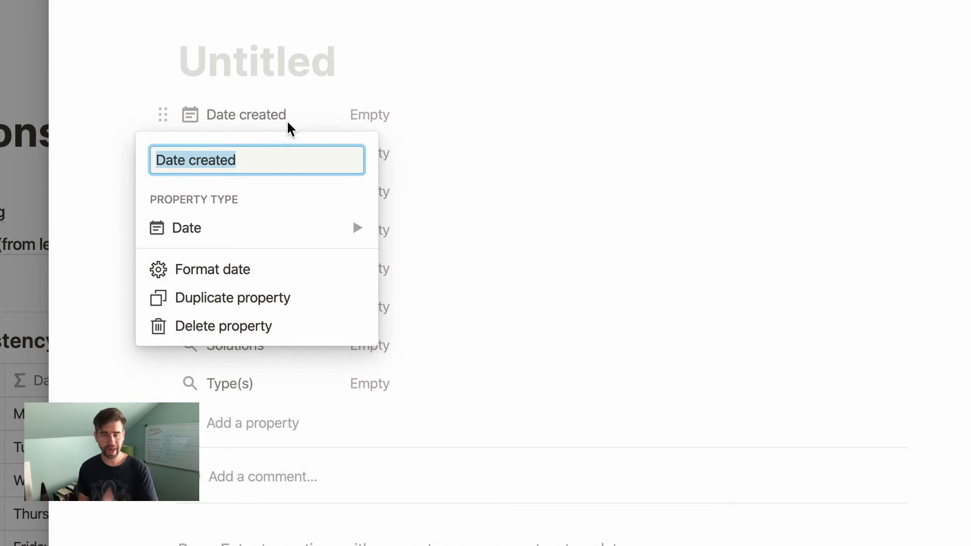
{"action": "left_click", "coordinate": [345, 234]}
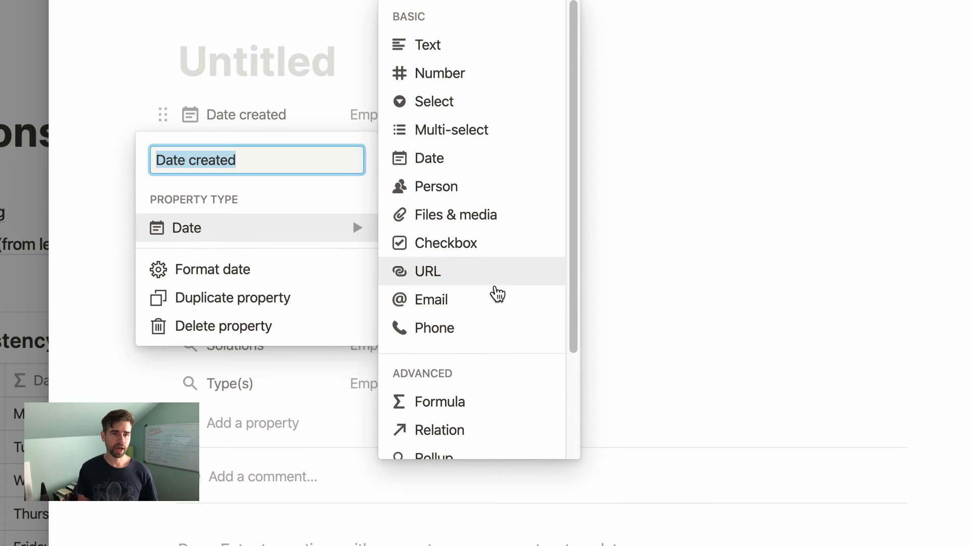
{"action": "scroll", "coordinate": [483, 334], "scroll_direction": "down", "scroll_amount": 3}
{"action": "left_click", "coordinate": [470, 360]}
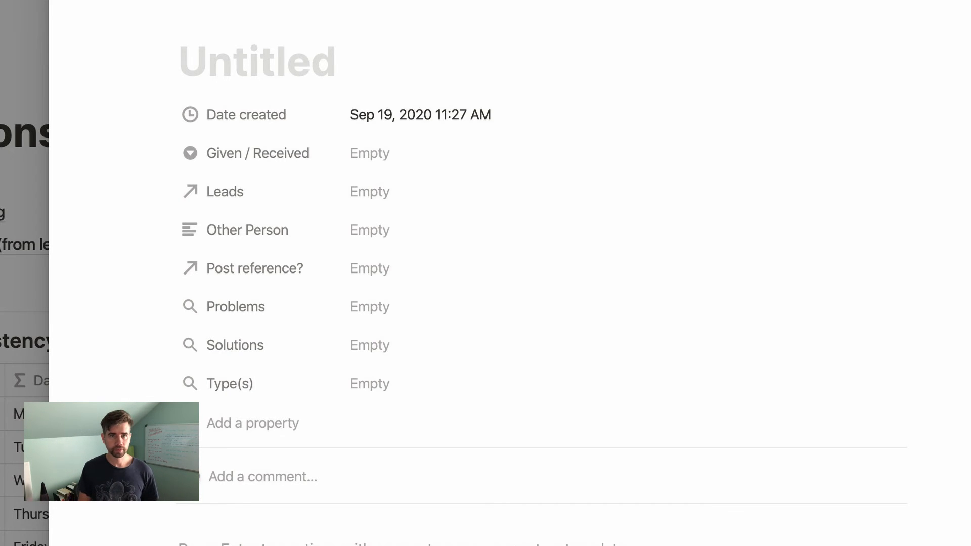
Link the new *Important Comments entry's Post reference? to a newly created page named My post entry 8.
{"action": "key", "text": "Escape"}
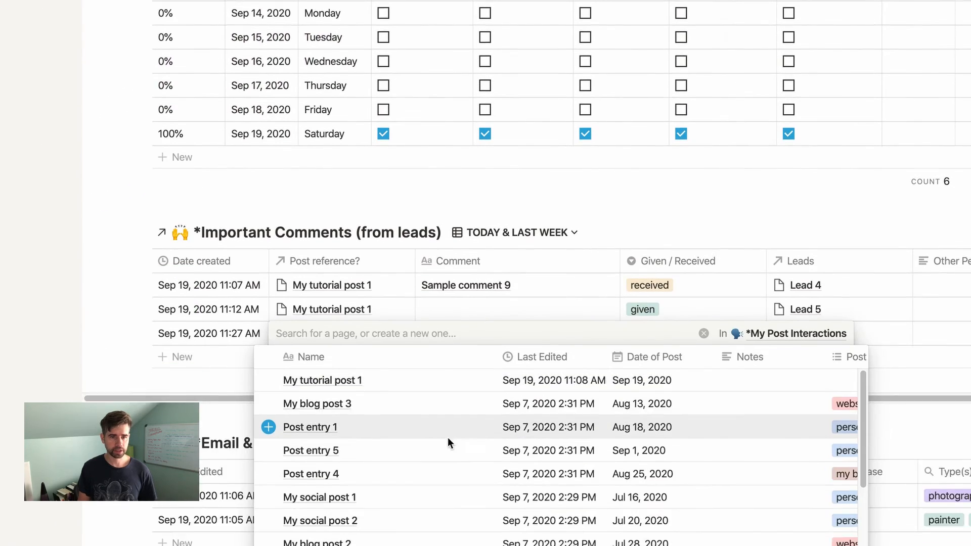
{"action": "scroll", "coordinate": [448, 440], "scroll_direction": "down", "scroll_amount": 4}
{"action": "scroll", "coordinate": [445, 250], "scroll_direction": "up", "scroll_amount": 4}
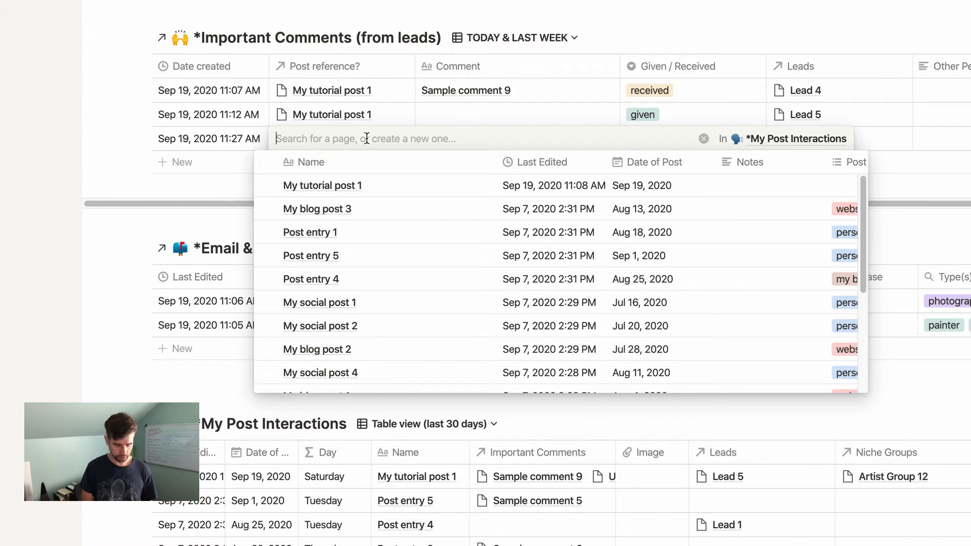
{"action": "type", "text": "My po"}
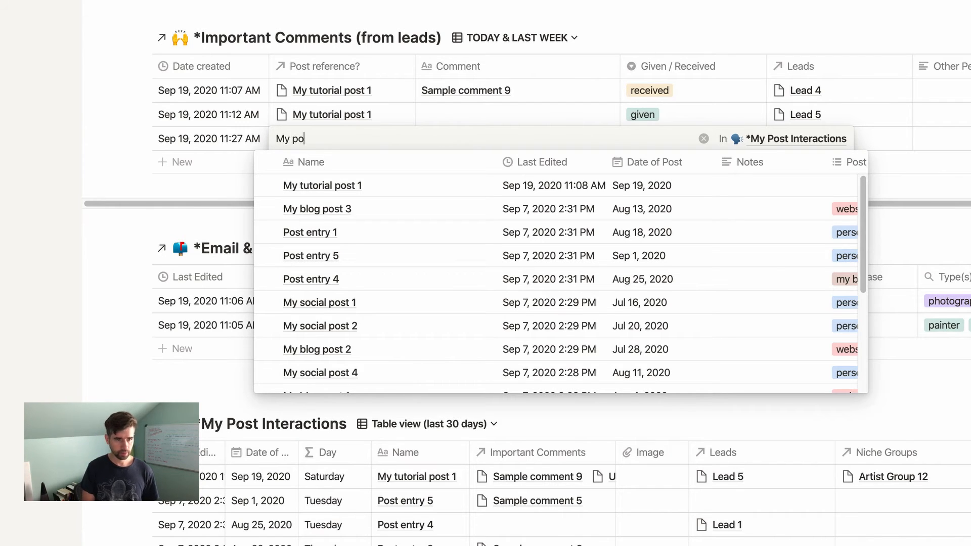
{"action": "type", "text": "st entry"}
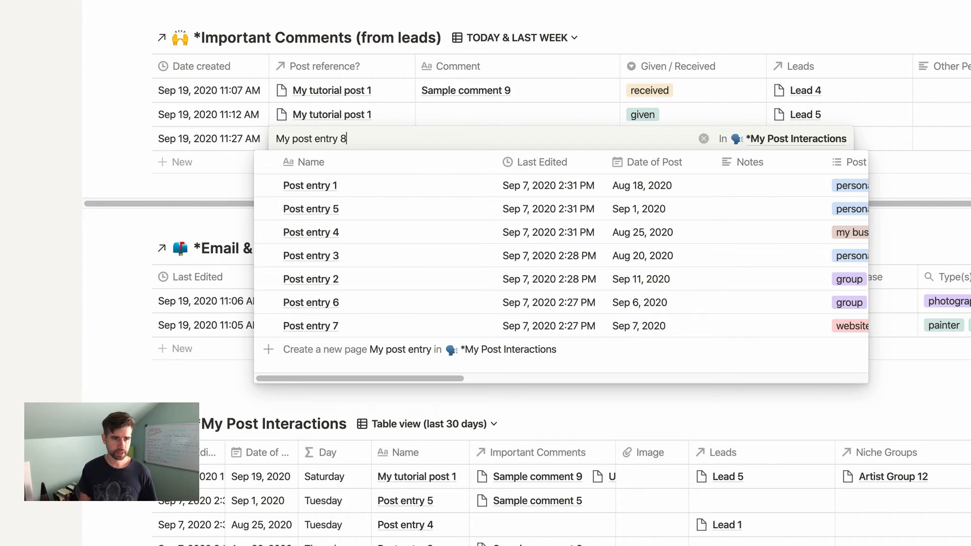
{"action": "type", "text": " 8"}
{"action": "left_click", "coordinate": [407, 187]}
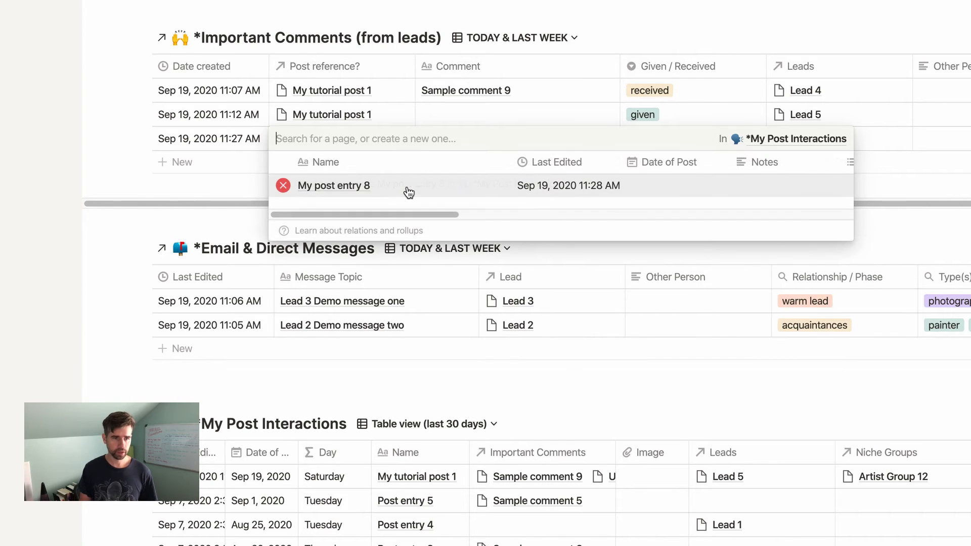
Open the *My Post Interactions database, locate the My post entry 8 row, and return to the Social Consistency page.
{"action": "left_click", "coordinate": [803, 141]}
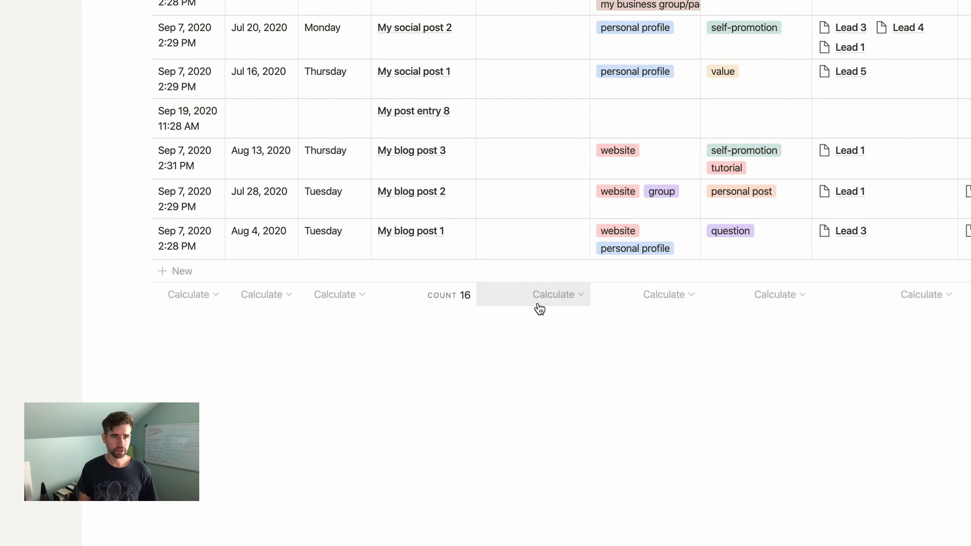
{"action": "left_click_drag", "start_coordinate": [487, 125], "coordinate": [352, 117]}
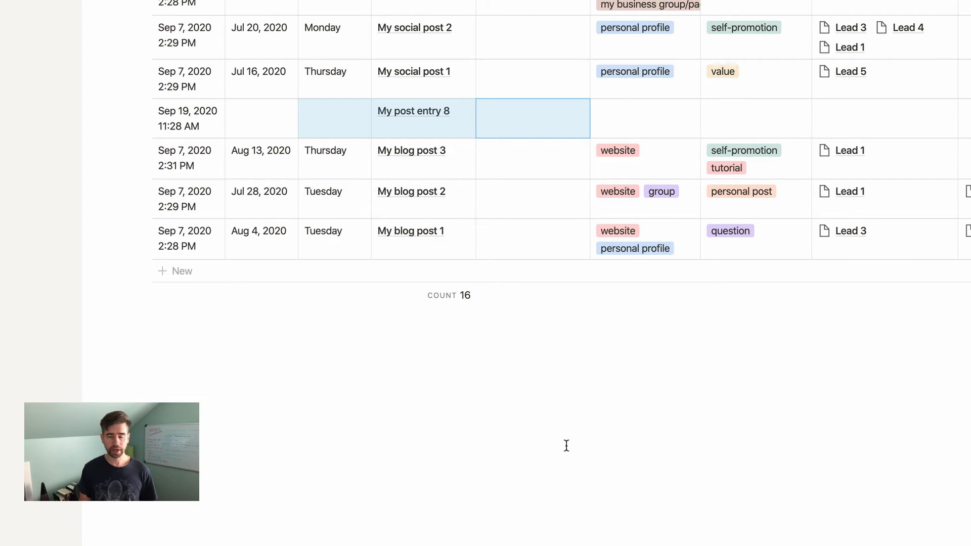
{"action": "left_click", "coordinate": [585, 448]}
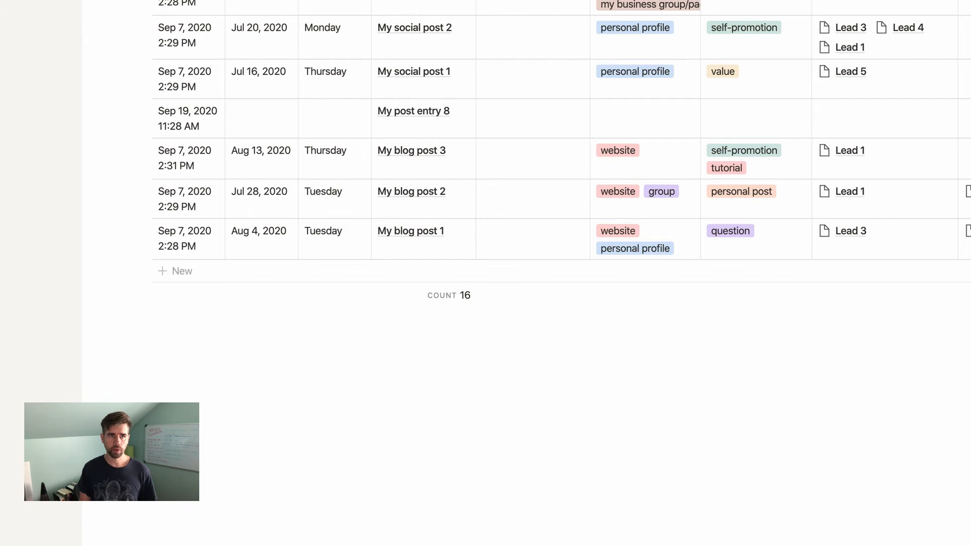
{"action": "key", "text": "super+["}
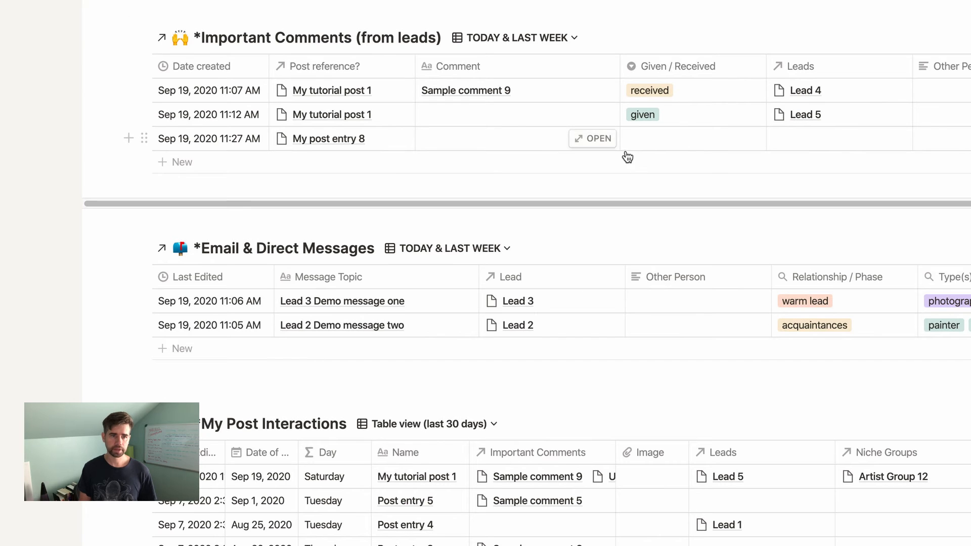
Set the My post entry 8 row's Given / Received to received and its Comment to Sample comment 10.
{"action": "left_click", "coordinate": [484, 145]}
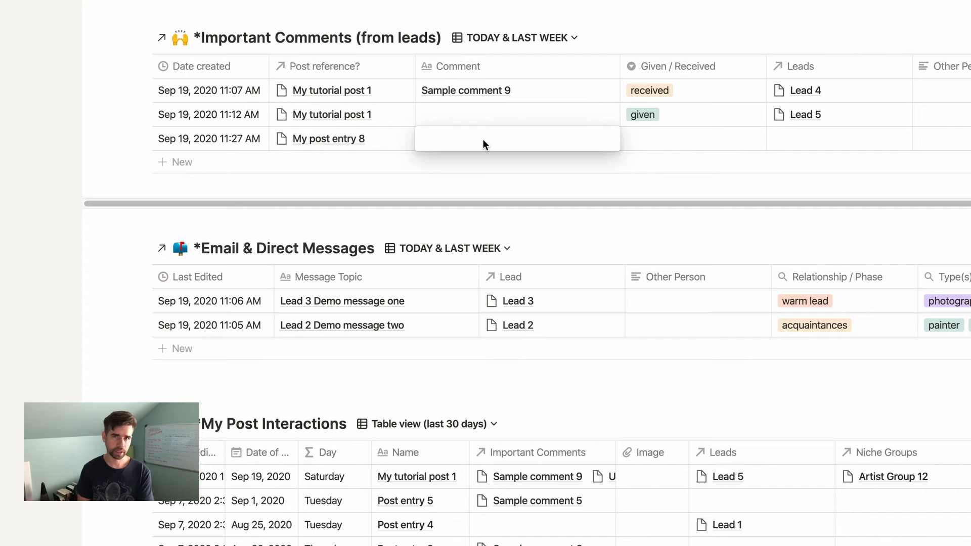
{"action": "left_click", "coordinate": [698, 143]}
{"action": "left_click", "coordinate": [696, 142]}
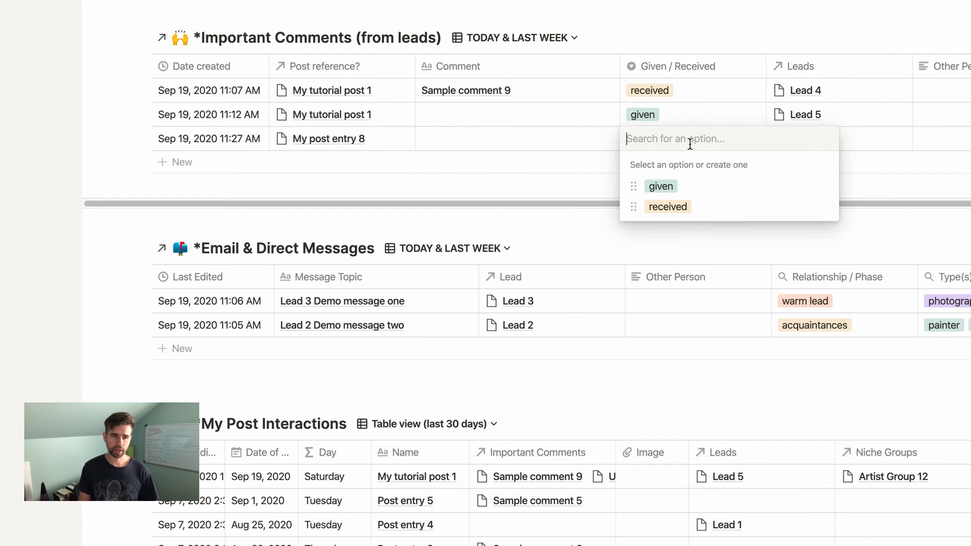
{"action": "left_click", "coordinate": [700, 205]}
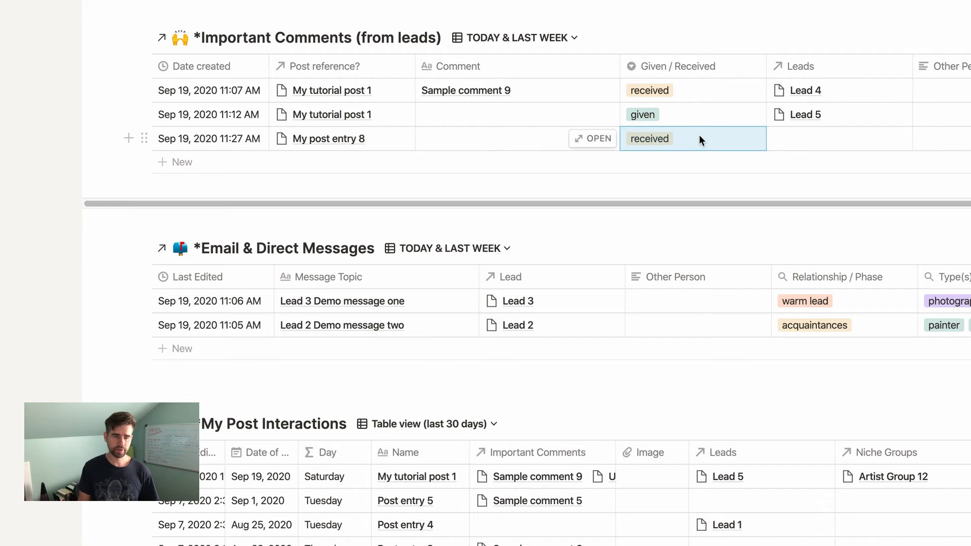
{"action": "left_click", "coordinate": [502, 139]}
{"action": "type", "text": "Sam"}
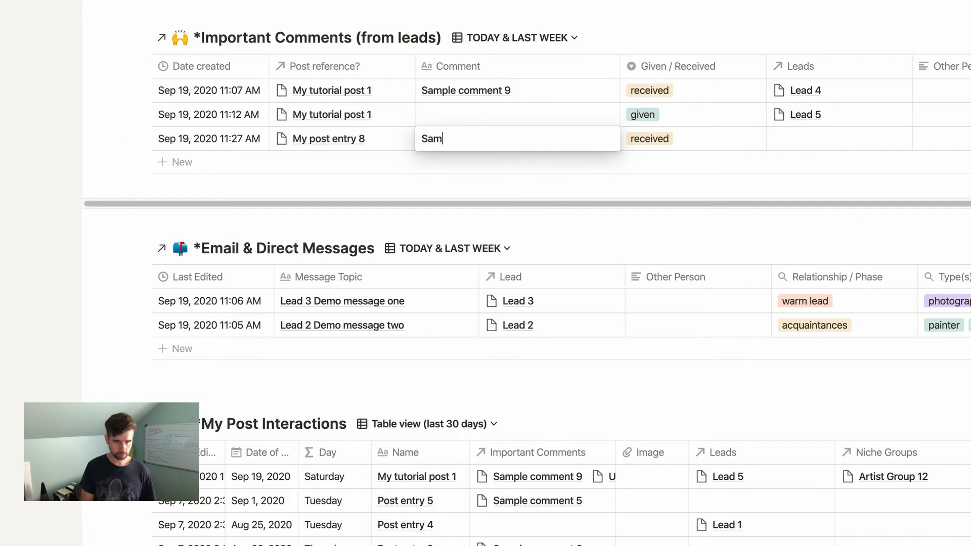
{"action": "type", "text": "ple comment 10"}
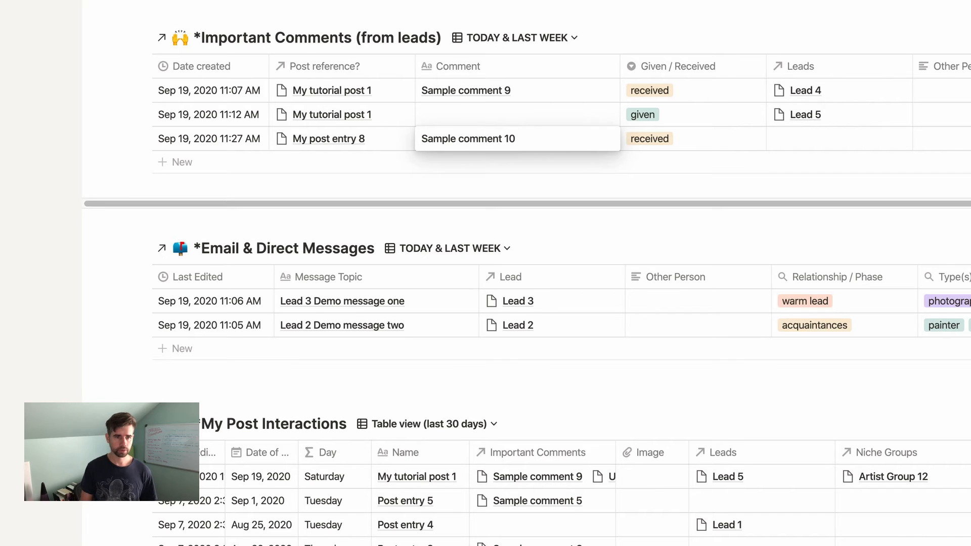
{"action": "key", "text": "Tab"}
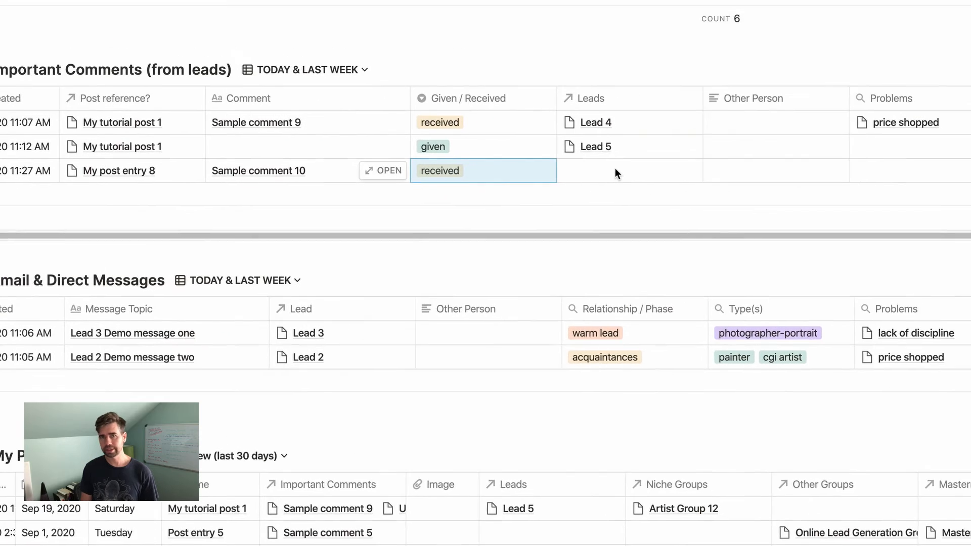
Link Lead 1 to the Sample comment 10 entry in its Leads property.
{"action": "left_click", "coordinate": [527, 182]}
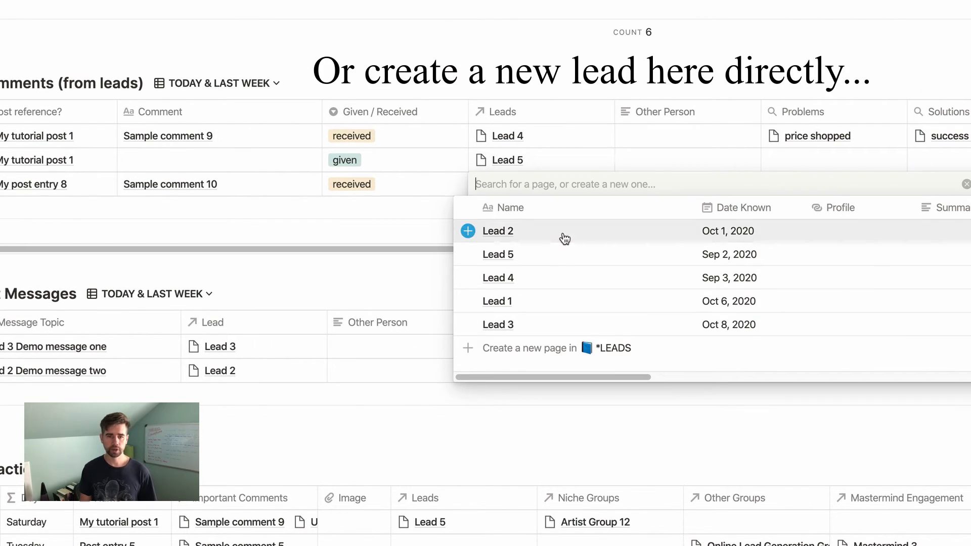
{"action": "left_click", "coordinate": [509, 303]}
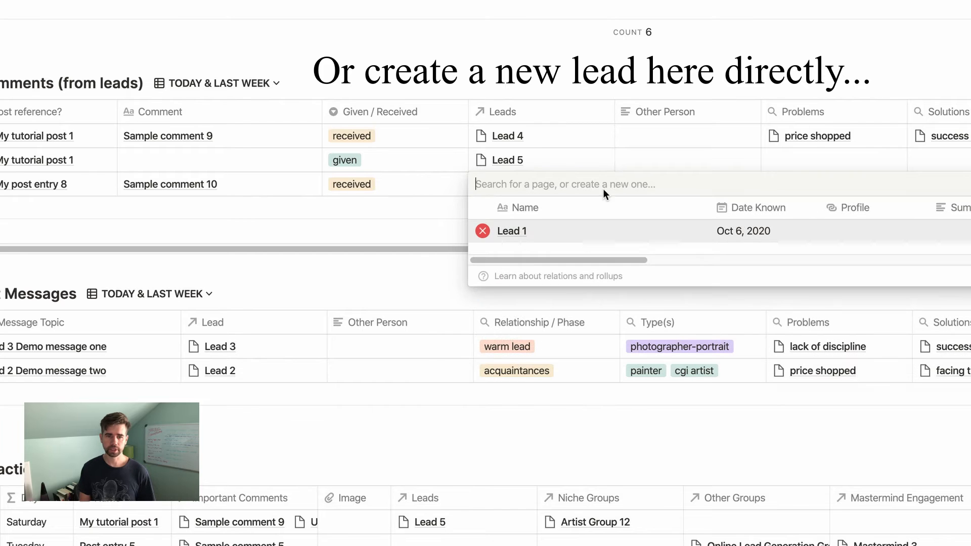
{"action": "left_click", "coordinate": [636, 61]}
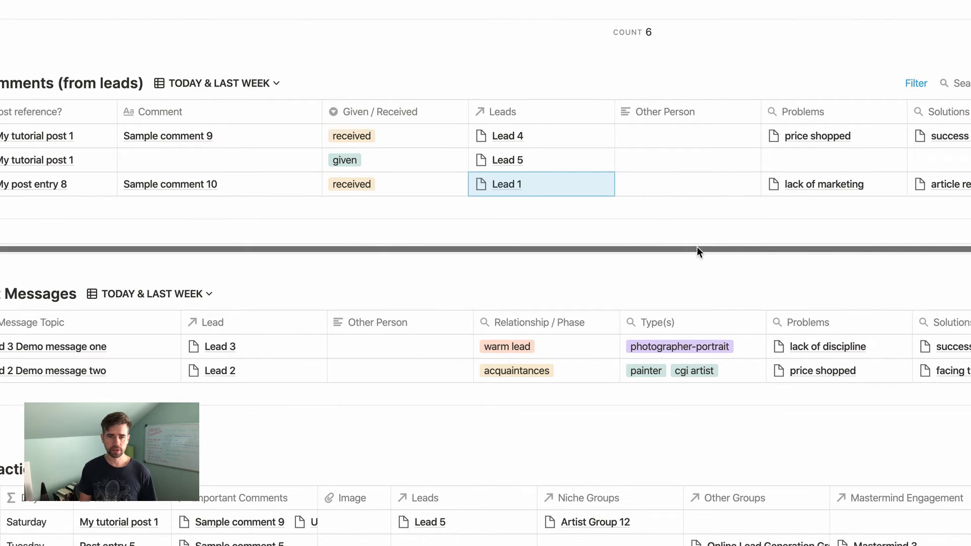
Examine the Problems, Solutions and Type(s) columns of *Important Comments and check the Problems property's type.
{"action": "left_click_drag", "start_coordinate": [696, 247], "coordinate": [857, 250]}
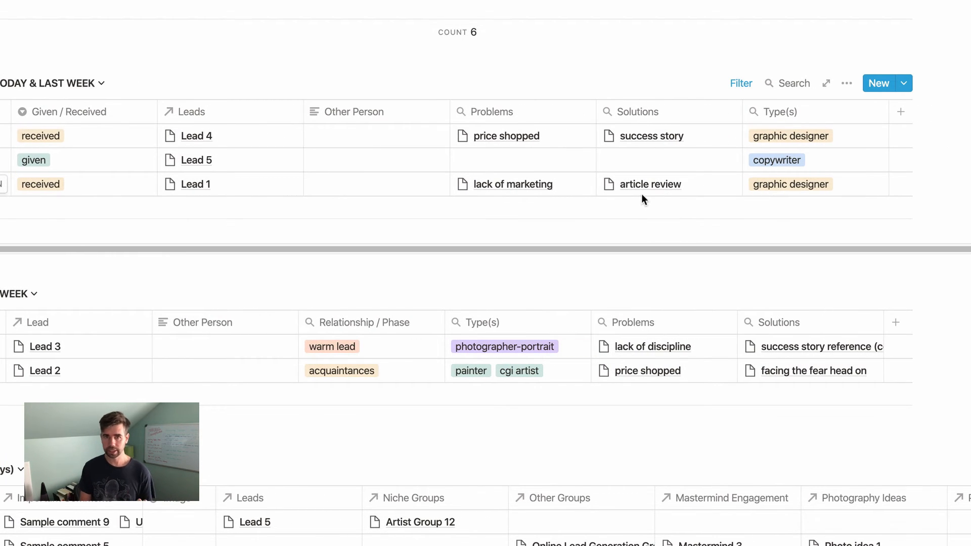
{"action": "left_click", "coordinate": [529, 114]}
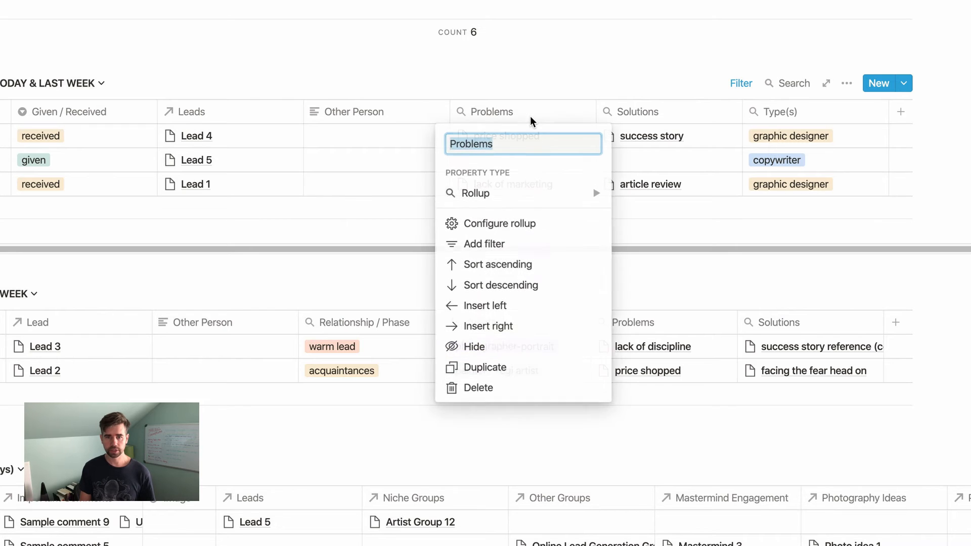
{"action": "mouse_move", "coordinate": [512, 191]}
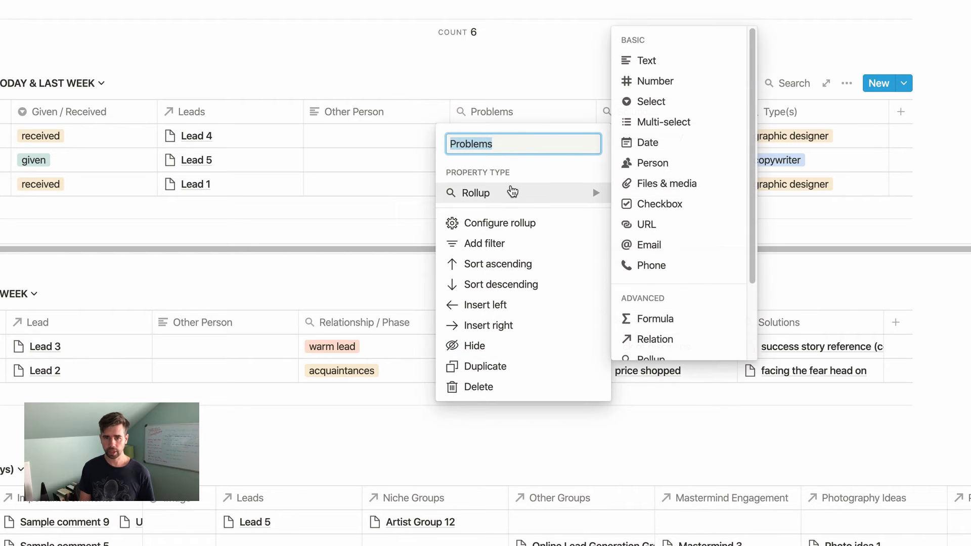
{"action": "left_click", "coordinate": [511, 64]}
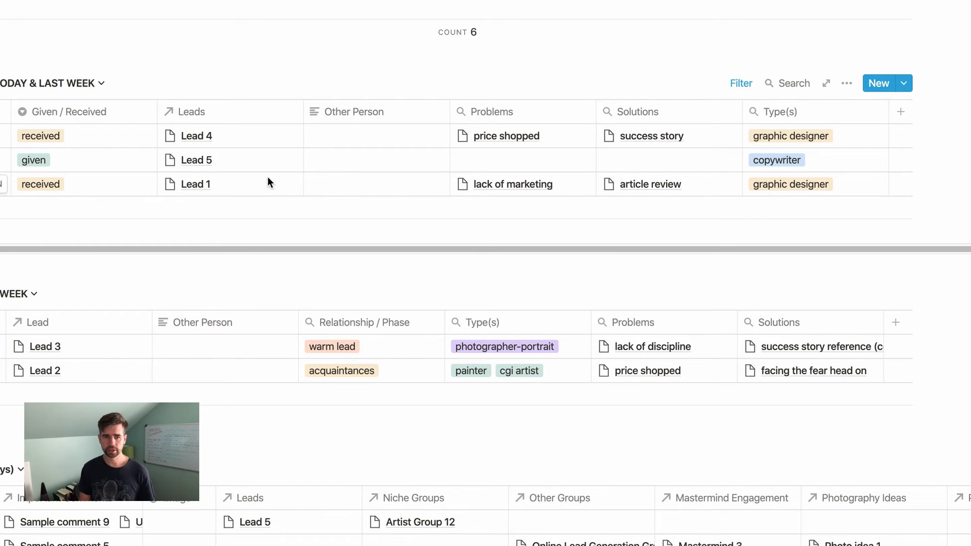
Open the Lead 1 page from the comment entry, review its linked properties, and close it.
{"action": "left_click", "coordinate": [196, 185]}
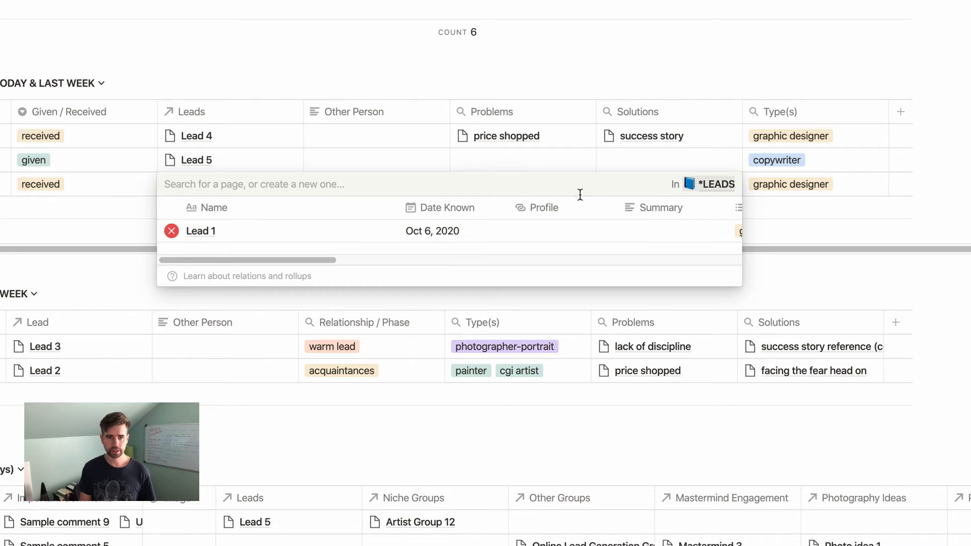
{"action": "left_click", "coordinate": [200, 232]}
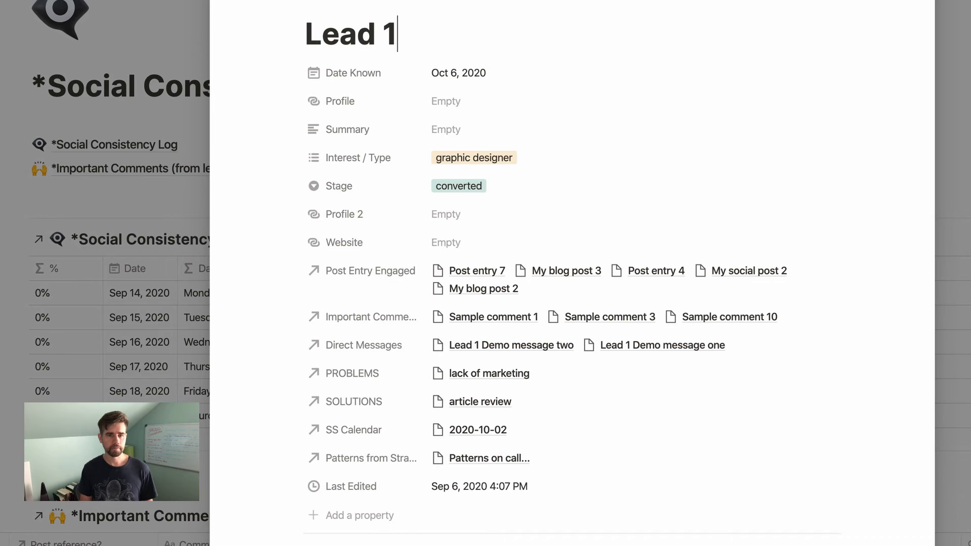
{"action": "key", "text": "Escape"}
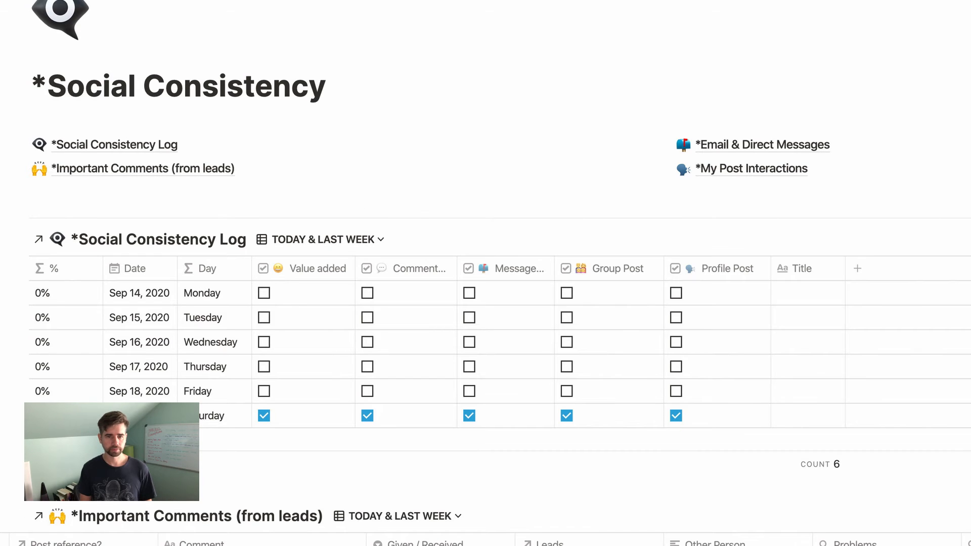
Change the Last Edited property of *Email & Direct Messages to the Created time type.
{"action": "scroll", "coordinate": [485, 273], "scroll_direction": "down", "scroll_amount": 1}
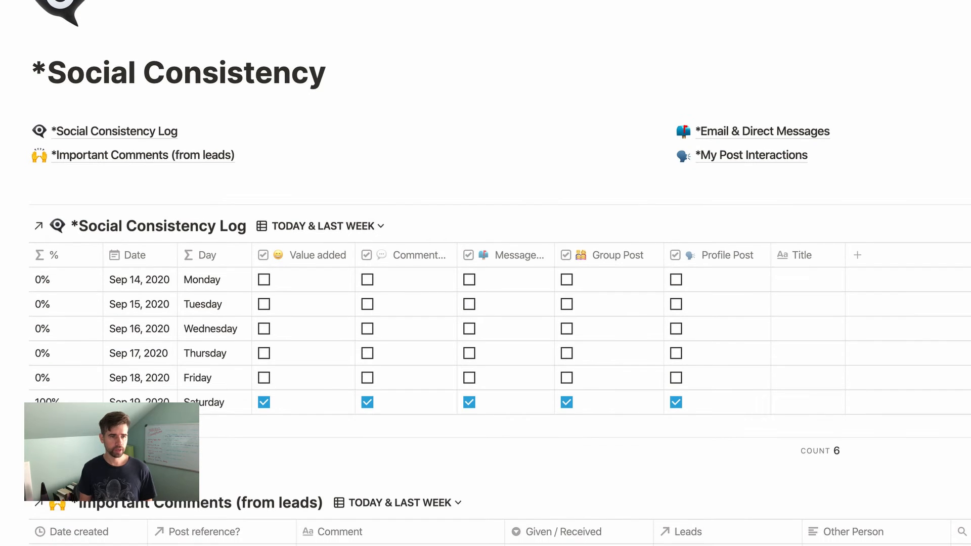
{"action": "scroll", "coordinate": [485, 273], "scroll_direction": "down", "scroll_amount": 3}
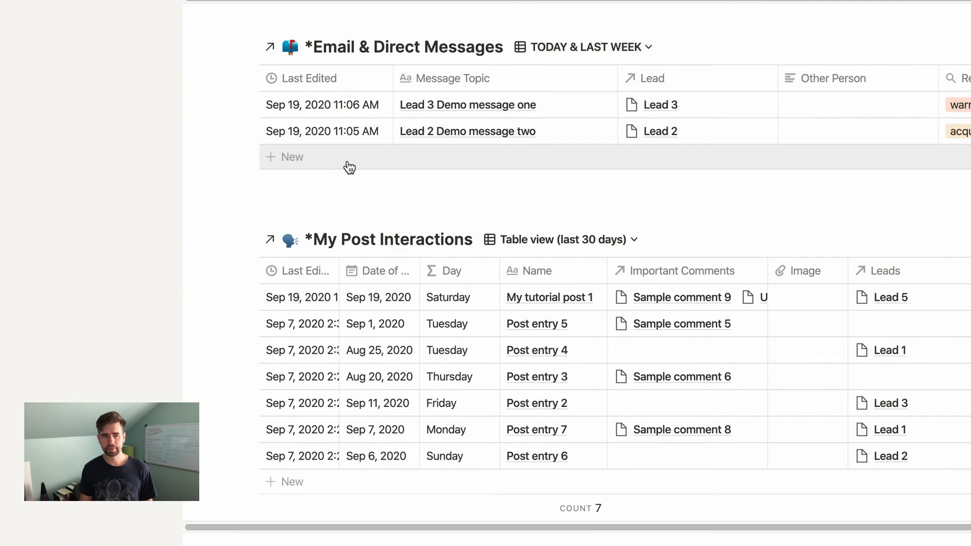
{"action": "left_click", "coordinate": [325, 81]}
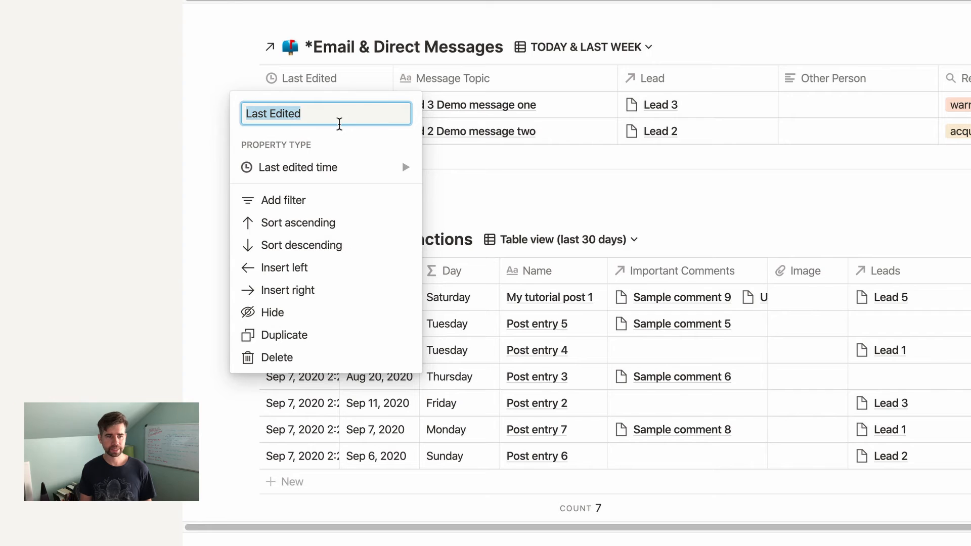
{"action": "mouse_move", "coordinate": [336, 169]}
{"action": "scroll", "coordinate": [508, 288], "scroll_direction": "down", "scroll_amount": 2}
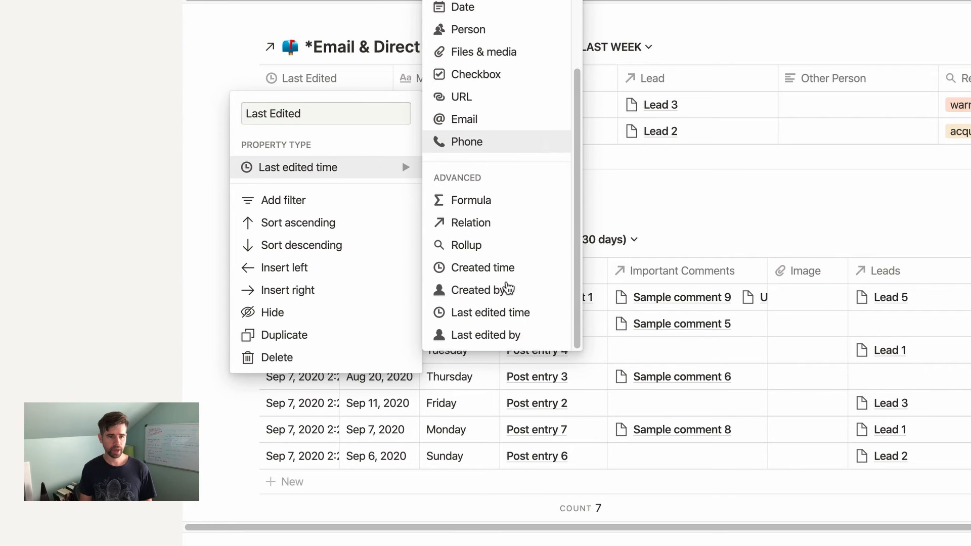
{"action": "left_click", "coordinate": [499, 267]}
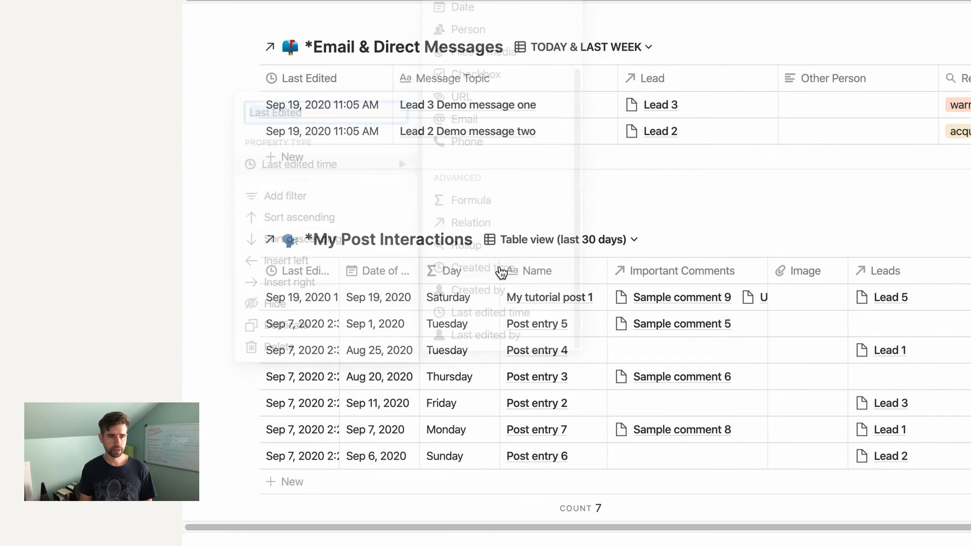
Rename the Last Edited property of *Email & Direct Messages as Date created.
{"action": "left_click", "coordinate": [282, 82]}
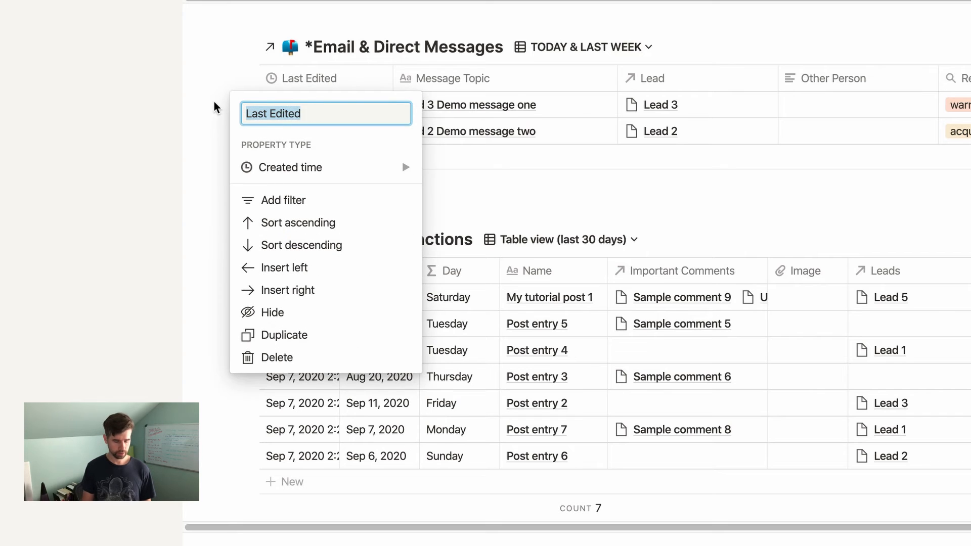
{"action": "type", "text": "Date created"}
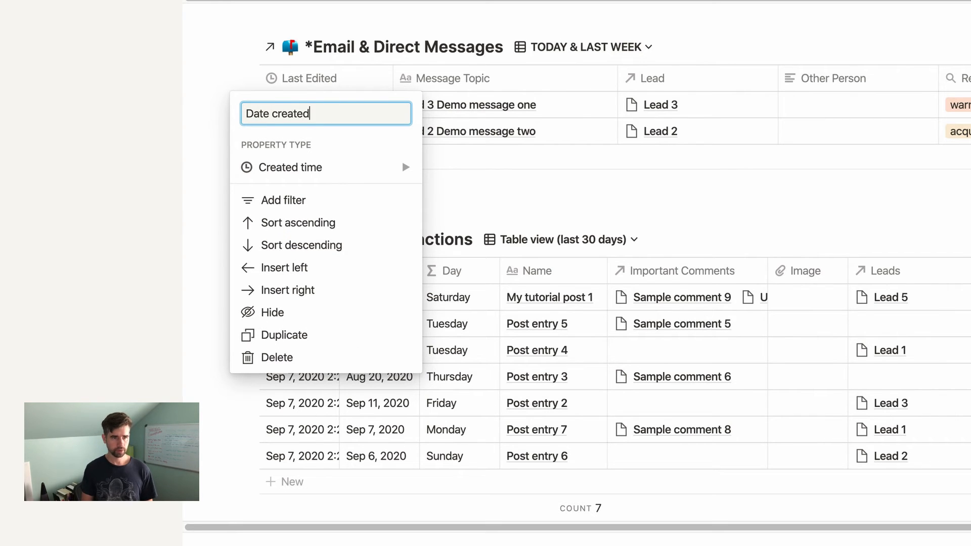
{"action": "left_click", "coordinate": [546, 199]}
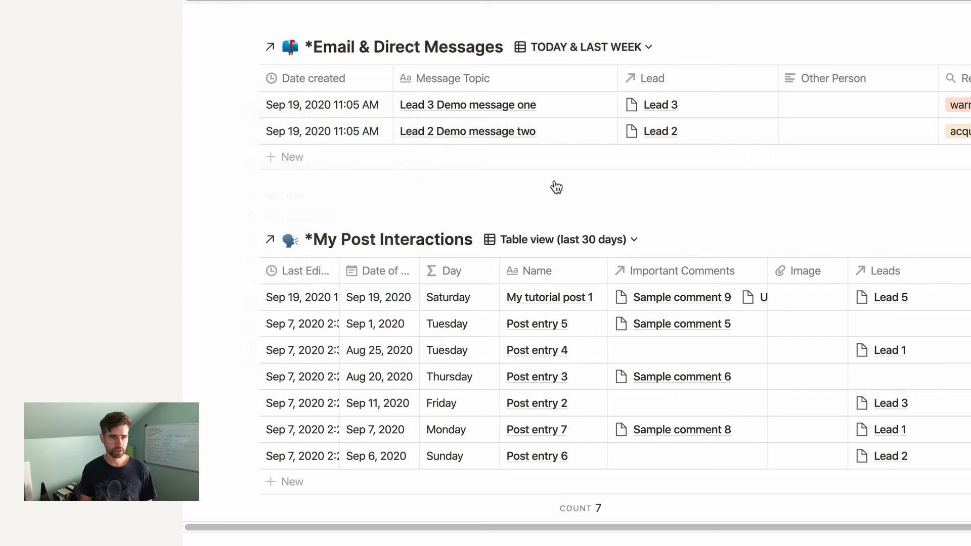
Change the Last Edited property of *My Post Interactions to the Created time type.
{"action": "left_click", "coordinate": [310, 280]}
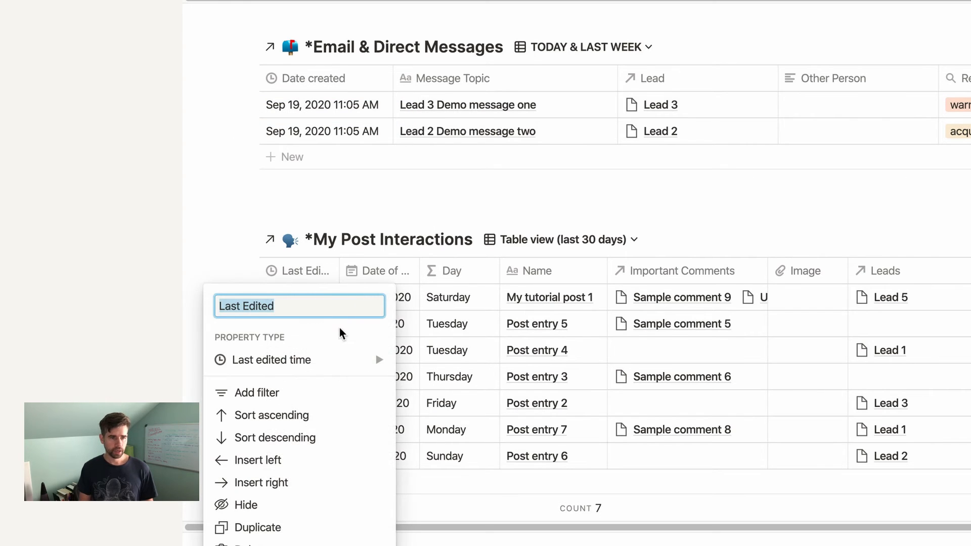
{"action": "mouse_move", "coordinate": [308, 359]}
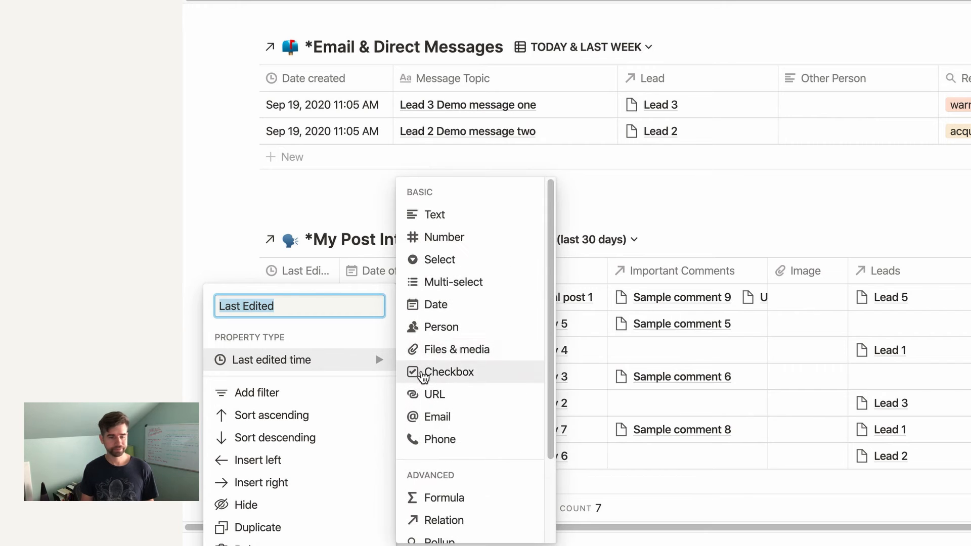
{"action": "scroll", "coordinate": [424, 374], "scroll_direction": "down", "scroll_amount": 3}
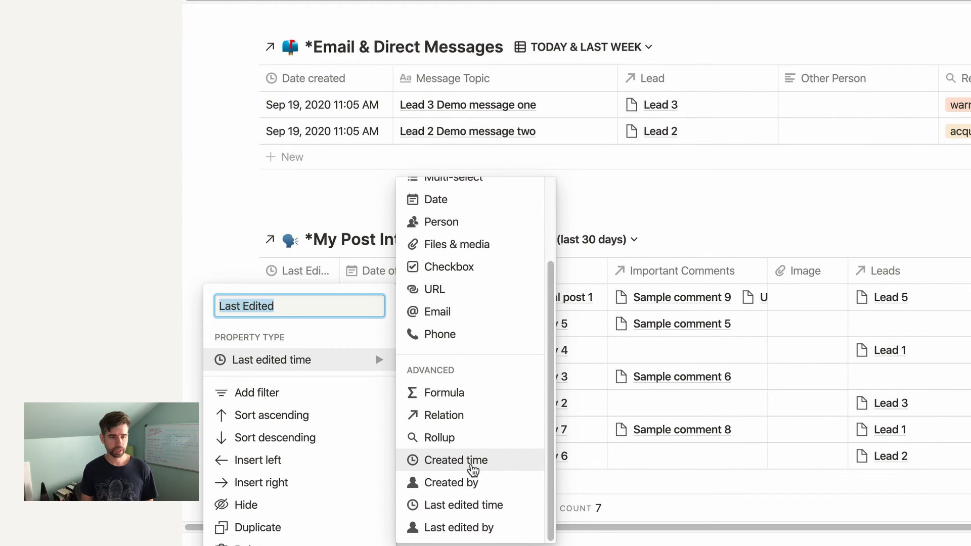
{"action": "left_click", "coordinate": [470, 461]}
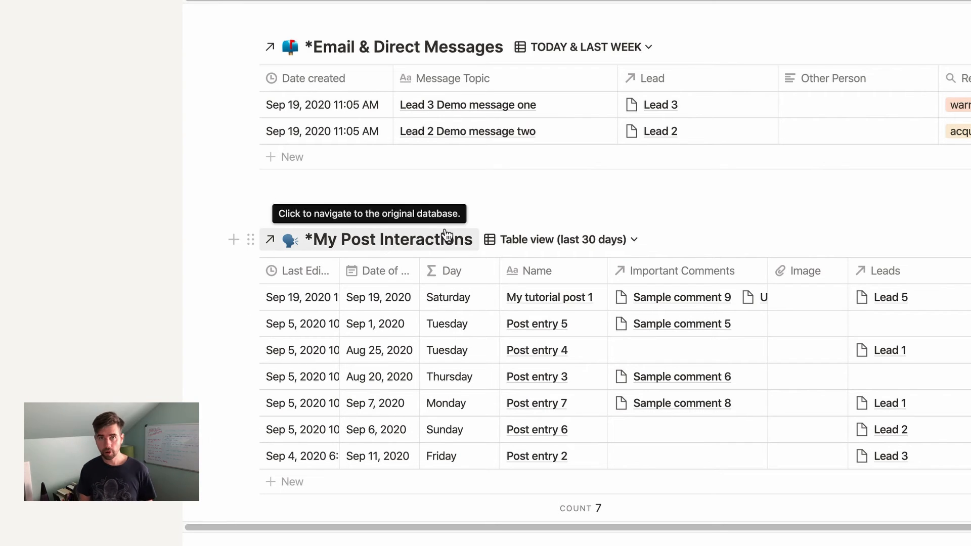
Rename the Last Edited property of *My Post Interactions as Date created.
{"action": "left_click", "coordinate": [312, 272]}
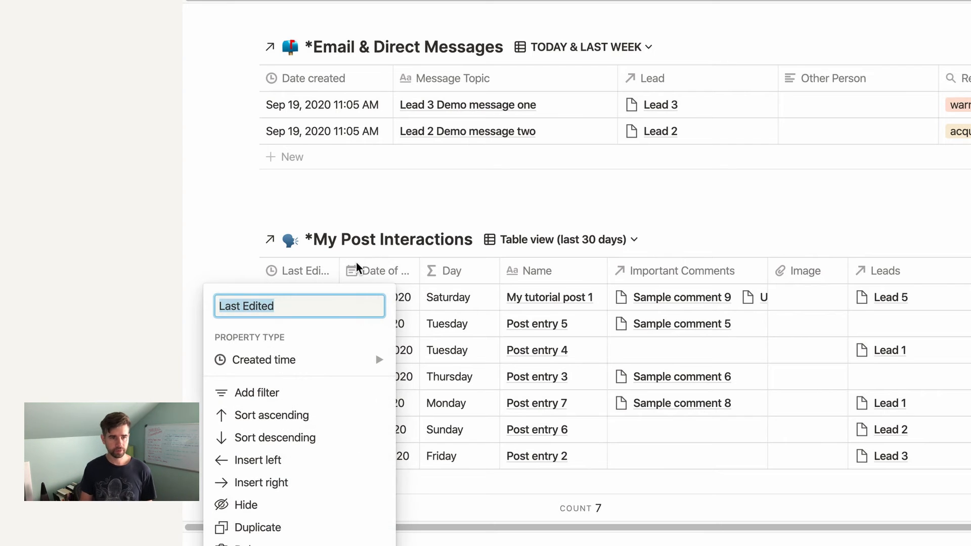
{"action": "type", "text": "Date creat"}
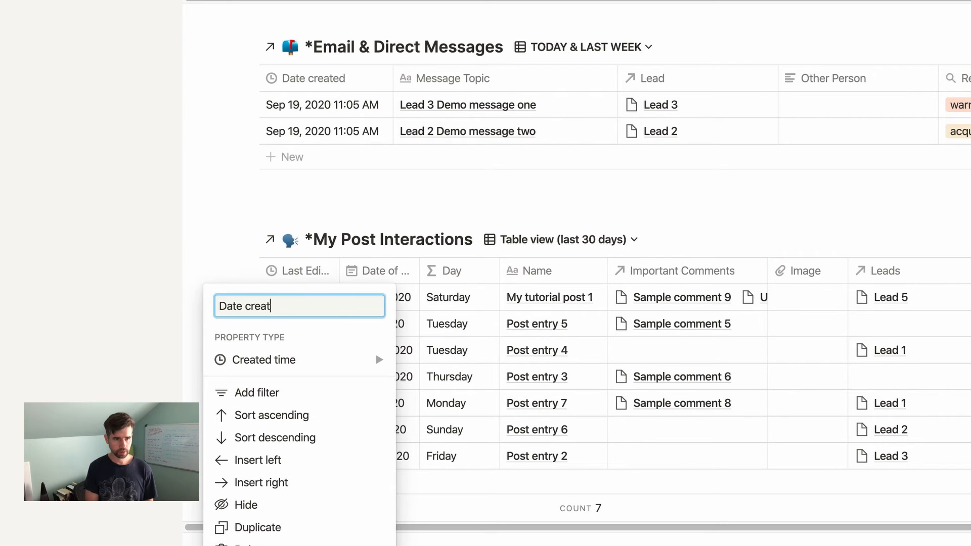
{"action": "type", "text": "ed"}
{"action": "left_click", "coordinate": [201, 208]}
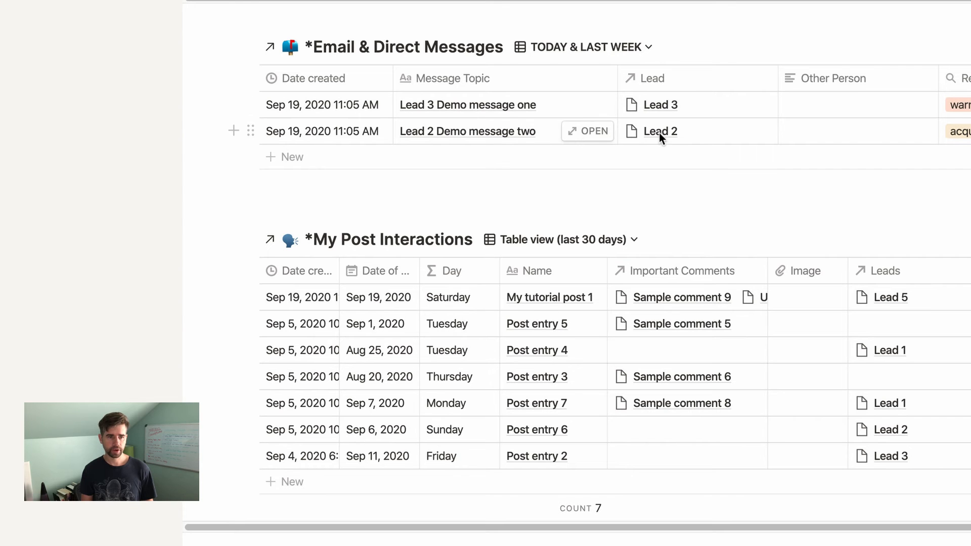
In the Lead 2 Demo message two entry, reorder the properties to Relationship / Phase, Problems, Solutions and Other Person below Type(s), and close it.
{"action": "left_click", "coordinate": [590, 132]}
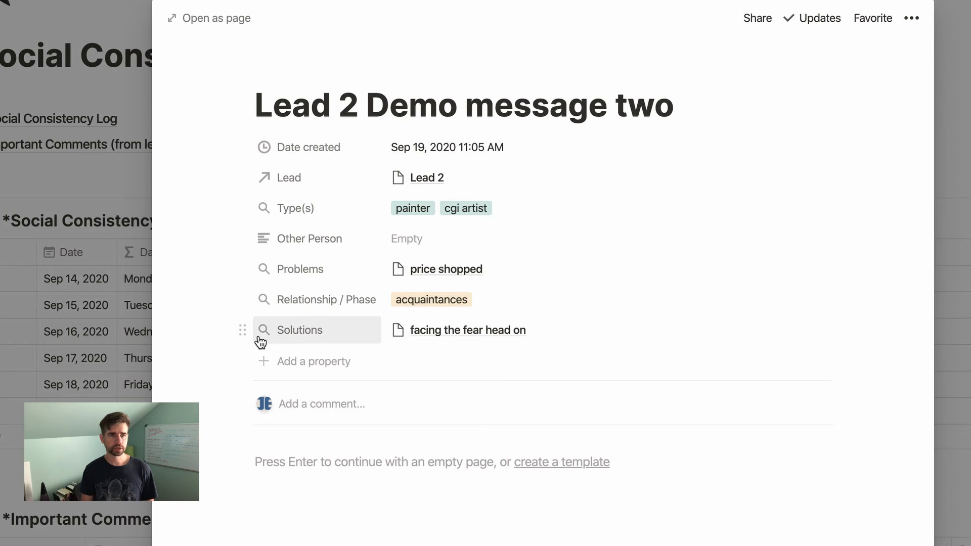
{"action": "left_click_drag", "start_coordinate": [245, 332], "coordinate": [261, 273]}
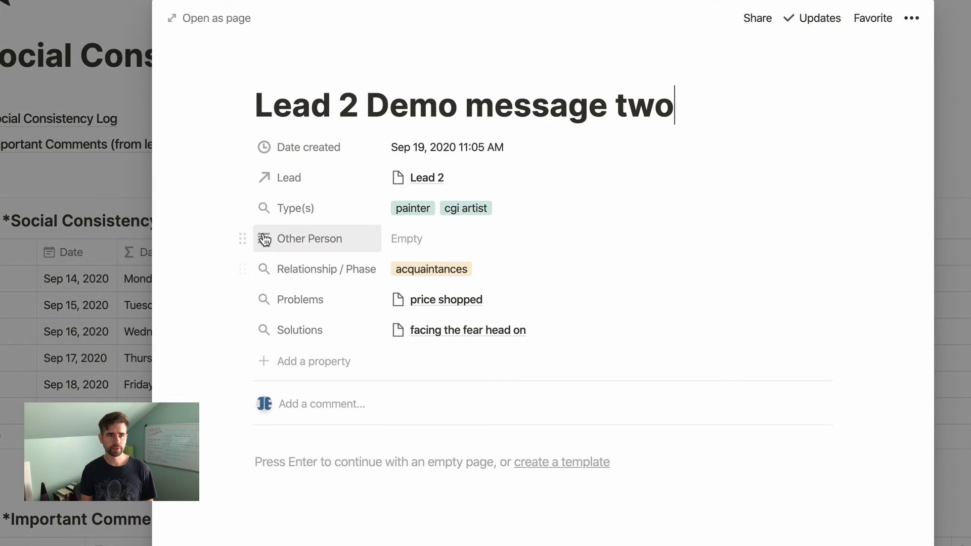
{"action": "left_click_drag", "start_coordinate": [243, 239], "coordinate": [250, 343]}
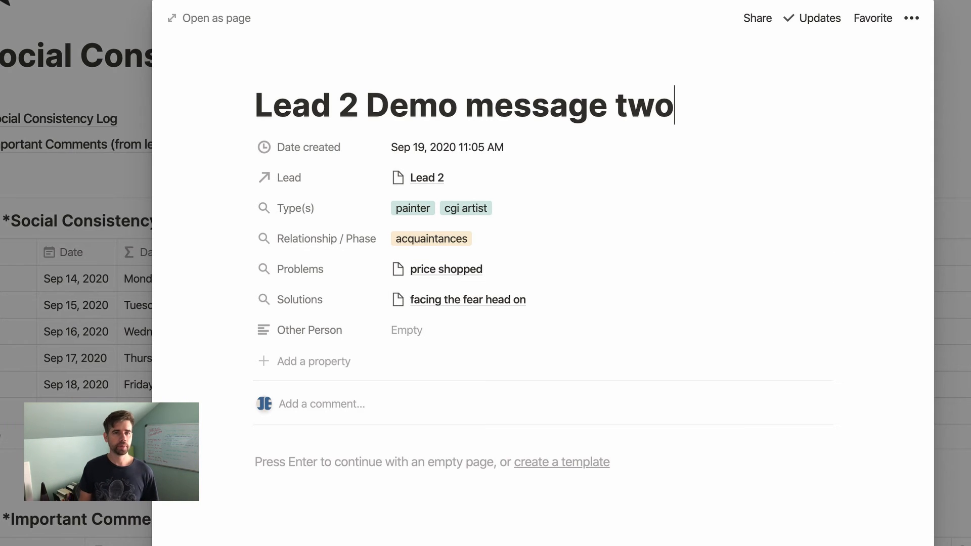
{"action": "left_click", "coordinate": [4, 2]}
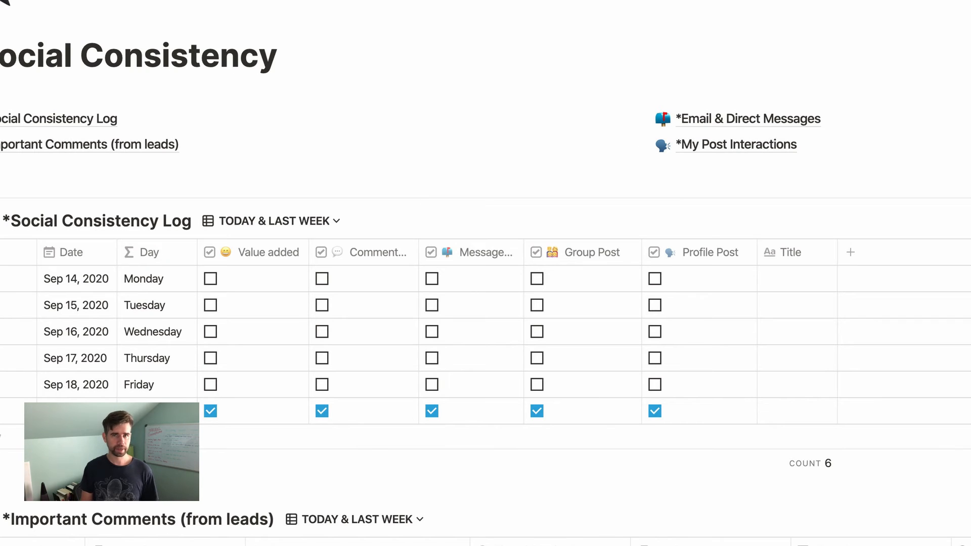
Check the formula behind the Day property of *My Post Interactions and close it without changes.
{"action": "scroll", "coordinate": [4, 2], "scroll_direction": "down", "scroll_amount": 1}
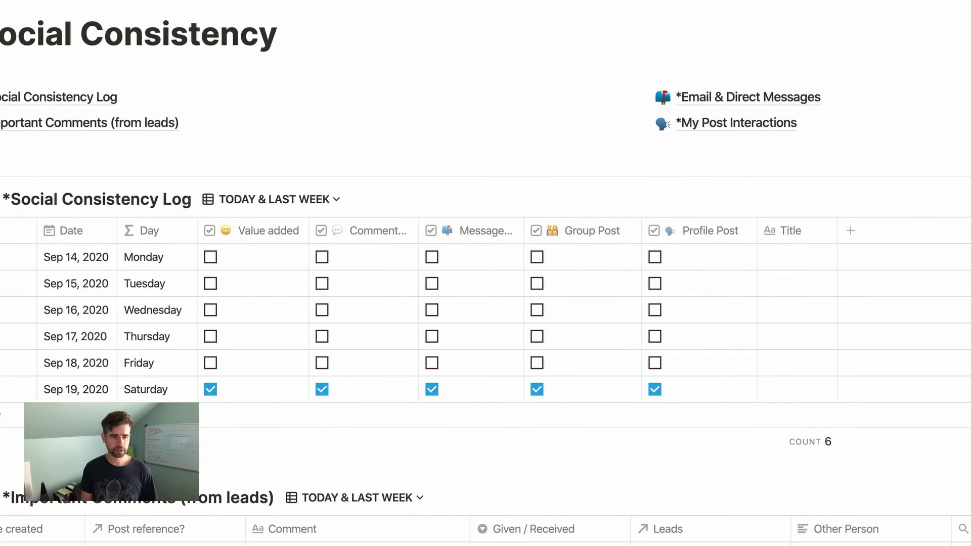
{"action": "scroll", "coordinate": [485, 303], "scroll_direction": "down", "scroll_amount": 10}
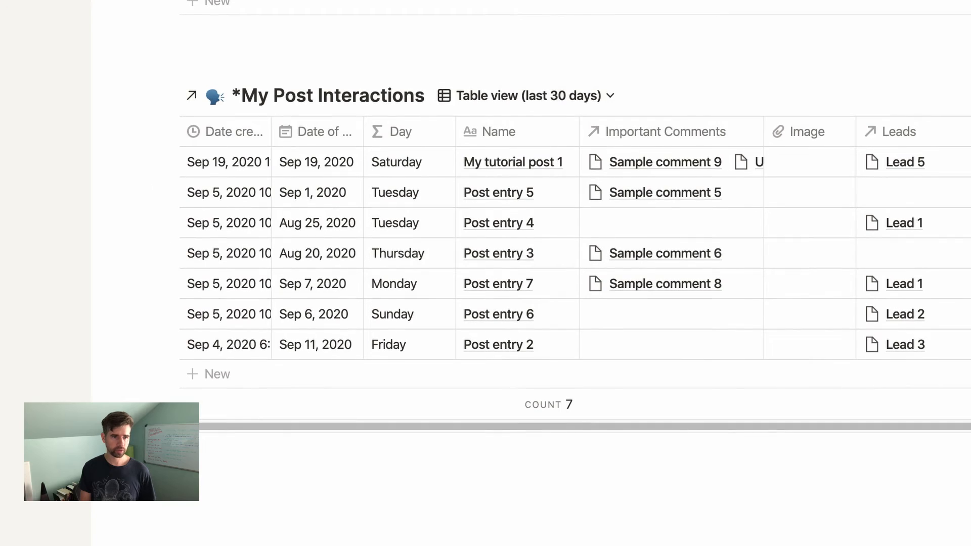
{"action": "scroll", "coordinate": [511, 248], "scroll_direction": "down", "scroll_amount": 1}
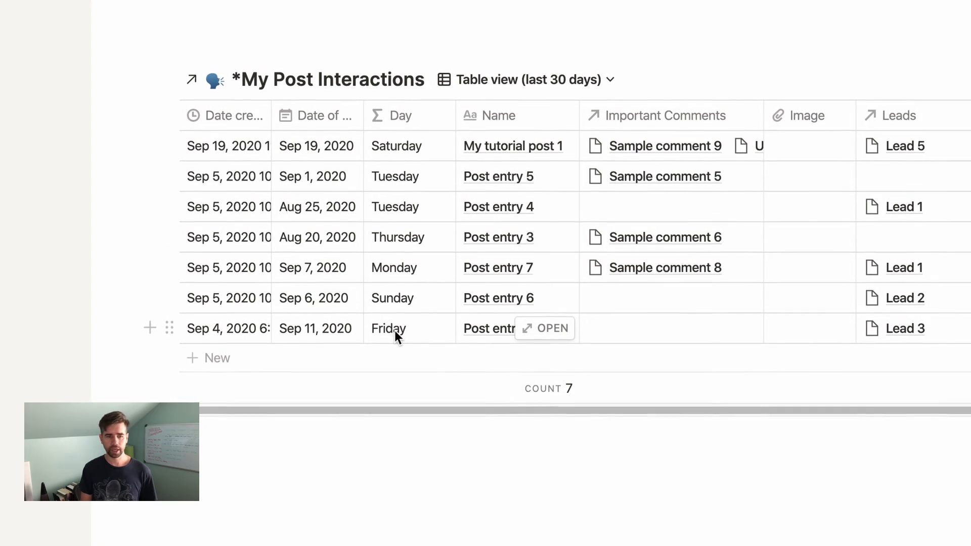
{"action": "left_click", "coordinate": [399, 150]}
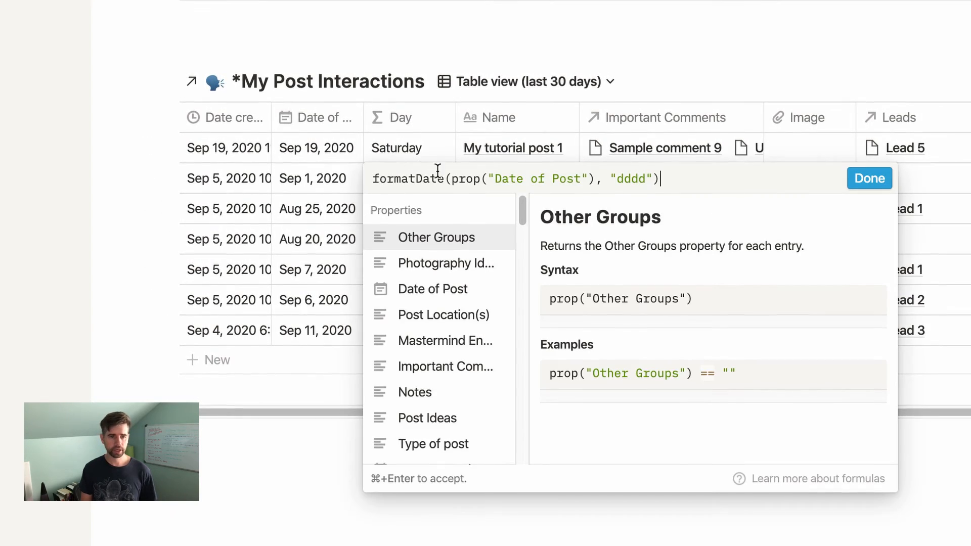
{"action": "left_click", "coordinate": [548, 39]}
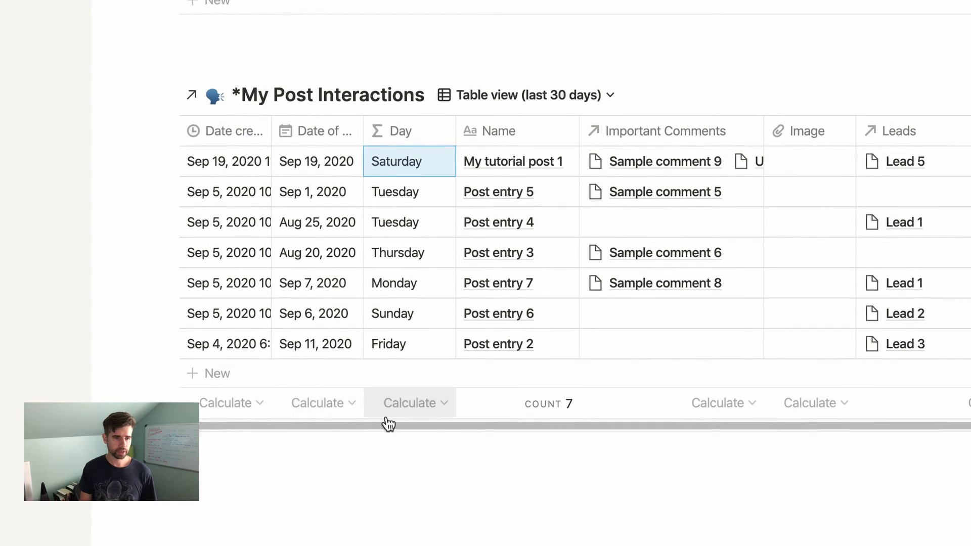
Examine the remaining *My Post Interactions columns from Leads to Notes, and check which database Mastermind Engagement links to.
{"action": "mouse_move", "coordinate": [396, 427]}
{"action": "left_mouse_down"}
{"action": "mouse_move", "coordinate": [448, 433]}
{"action": "mouse_move", "coordinate": [398, 436]}
{"action": "left_mouse_up"}
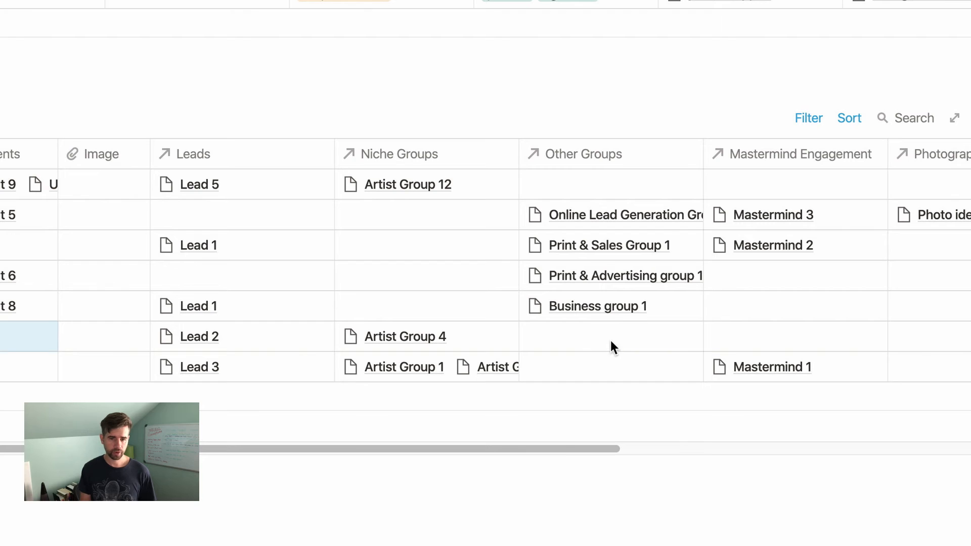
{"action": "left_click_drag", "start_coordinate": [553, 447], "coordinate": [766, 441]}
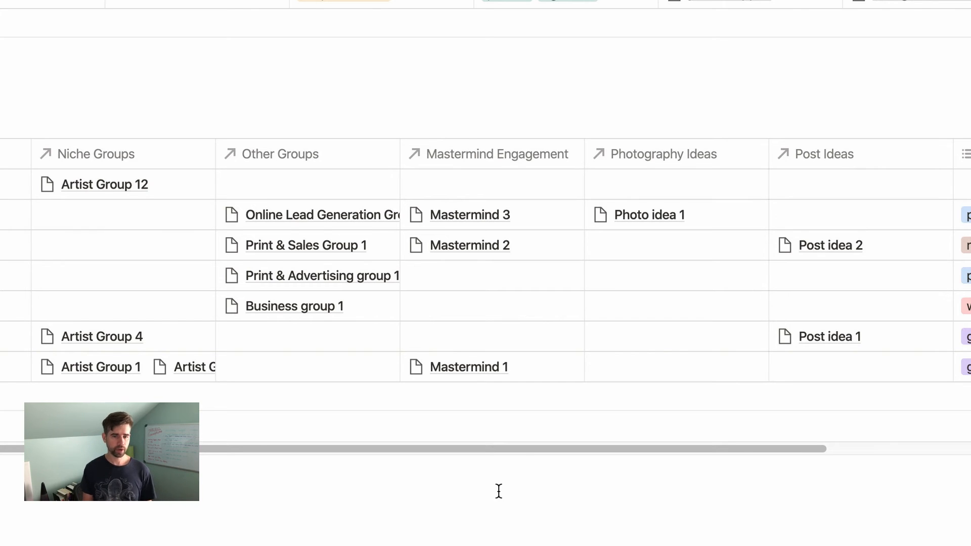
{"action": "left_click", "coordinate": [508, 314]}
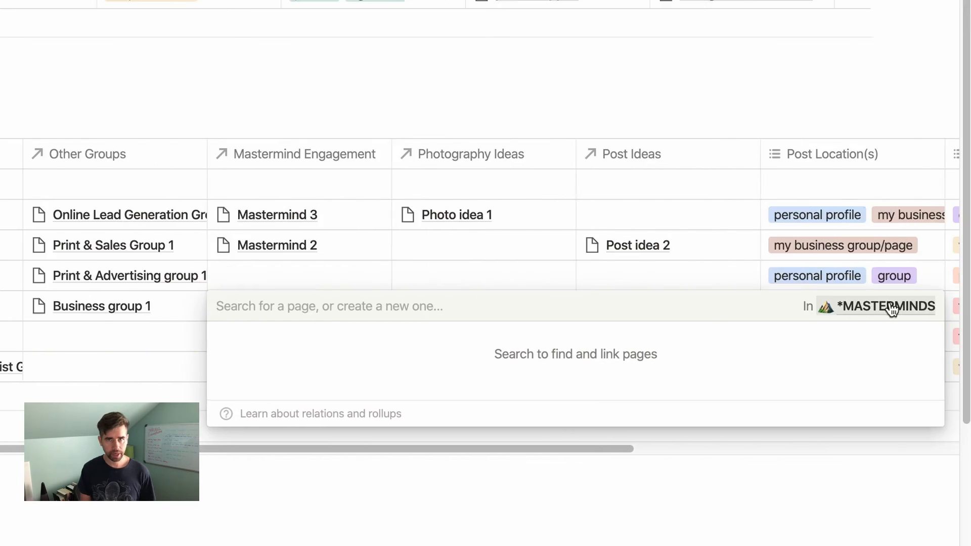
{"action": "left_click", "coordinate": [796, 467]}
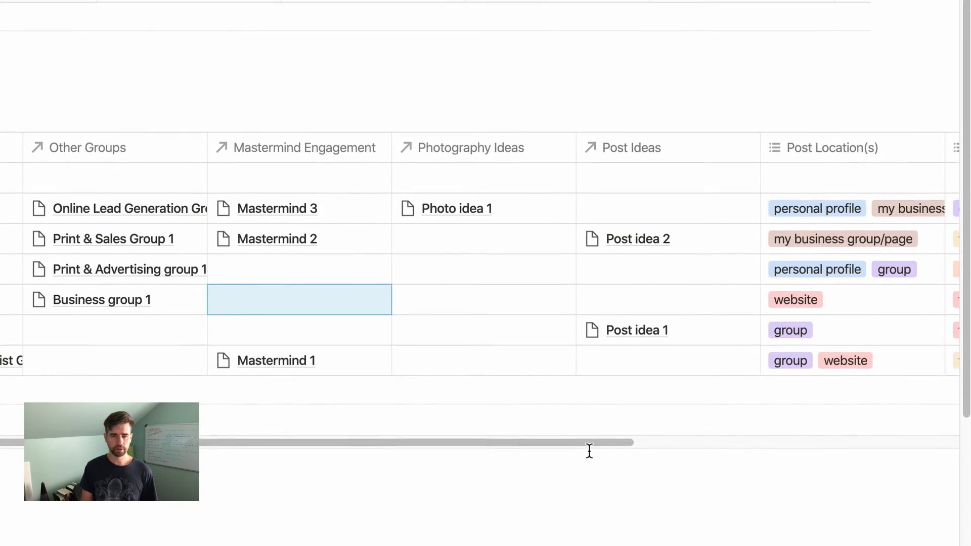
{"action": "left_click", "coordinate": [590, 455]}
{"action": "left_click_drag", "start_coordinate": [582, 439], "coordinate": [829, 410]}
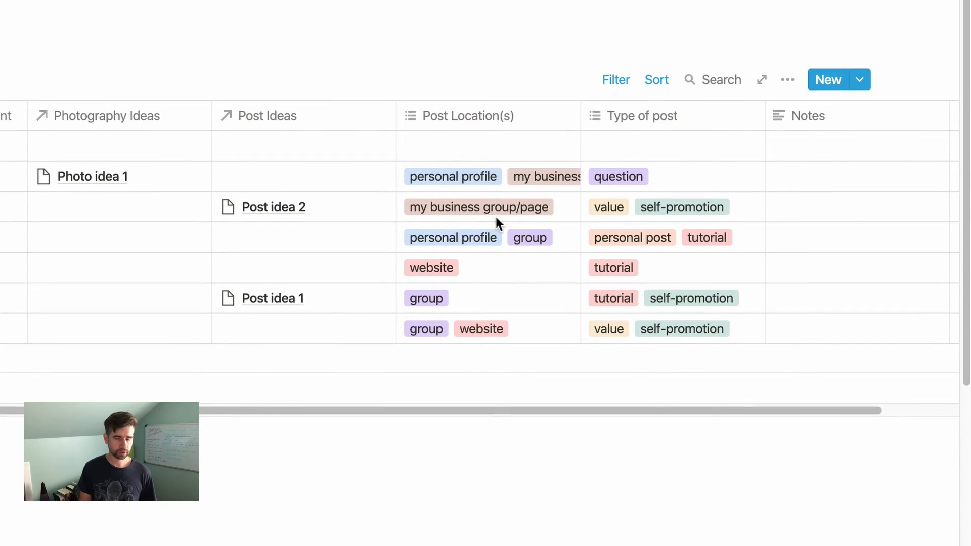
{"action": "mouse_move", "coordinate": [602, 389]}
{"action": "left_click_drag", "start_coordinate": [593, 404], "coordinate": [83, 423]}
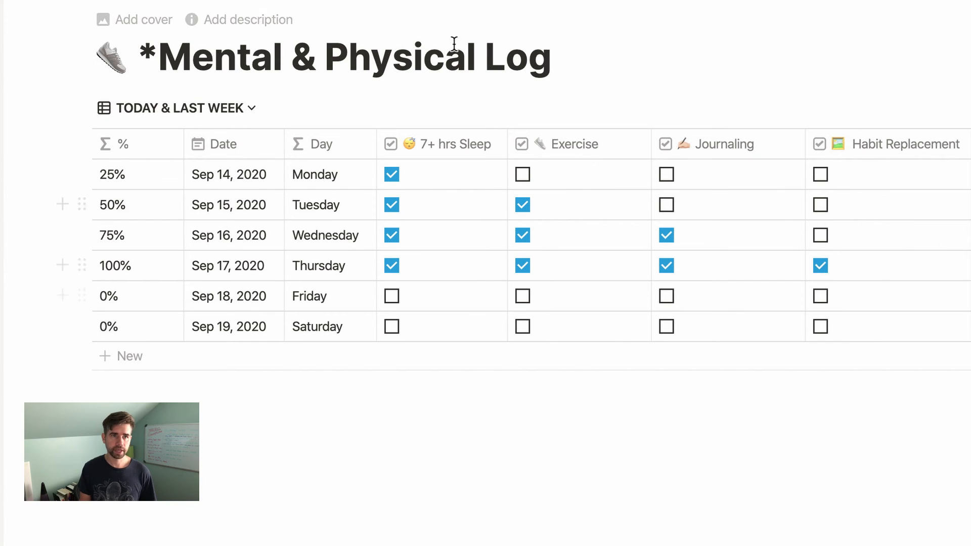
Return to the *Essential Activities page and open Daily Journal Entries.
{"action": "left_click", "coordinate": [196, 0]}
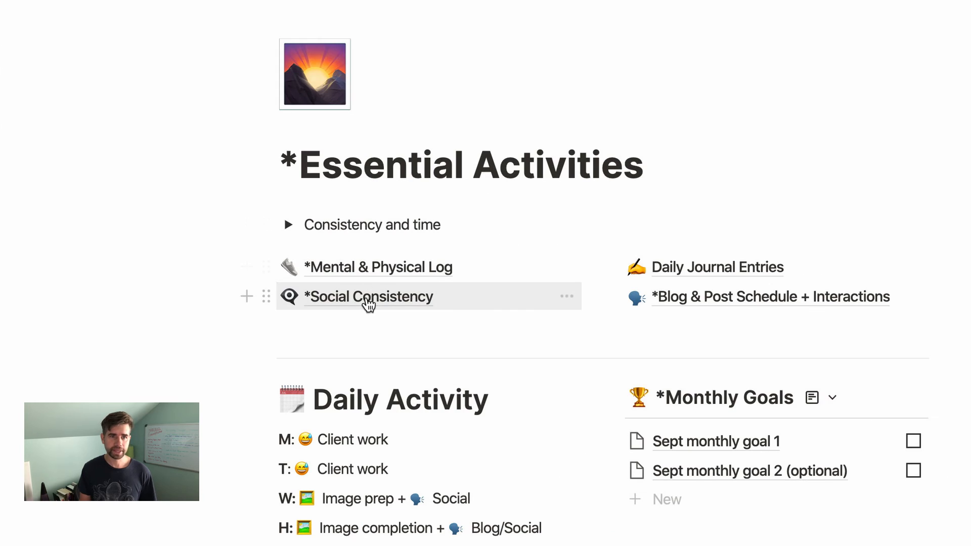
{"action": "left_click", "coordinate": [366, 301]}
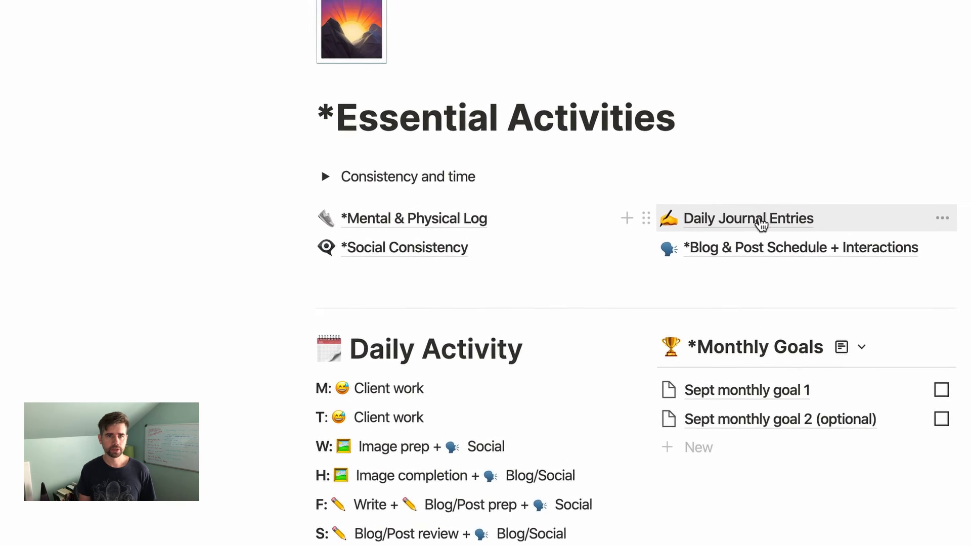
{"action": "left_click", "coordinate": [758, 223]}
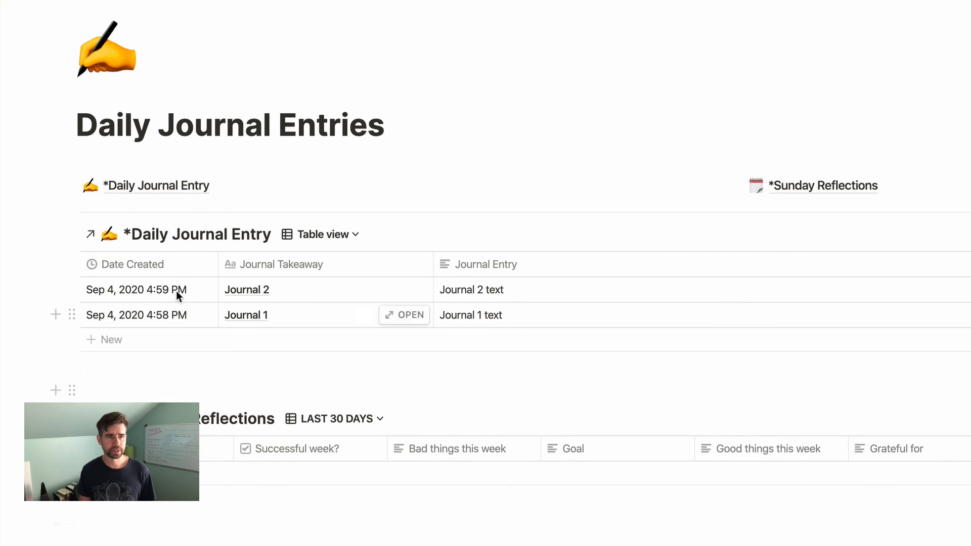
Add a *Daily Journal Entry row with Journal 3 as both the Journal Takeaway and the Journal Entry text.
{"action": "left_click", "coordinate": [127, 346]}
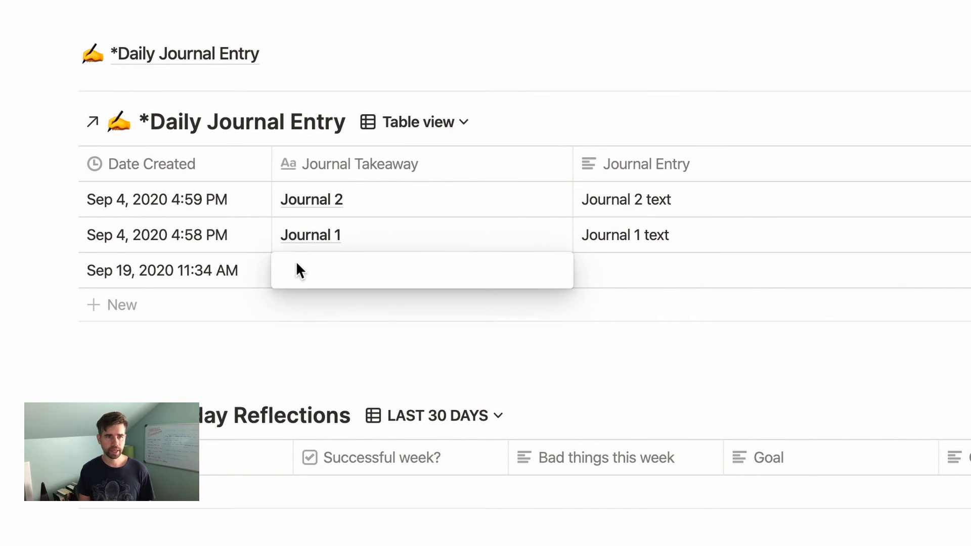
{"action": "type", "text": "Journal "}
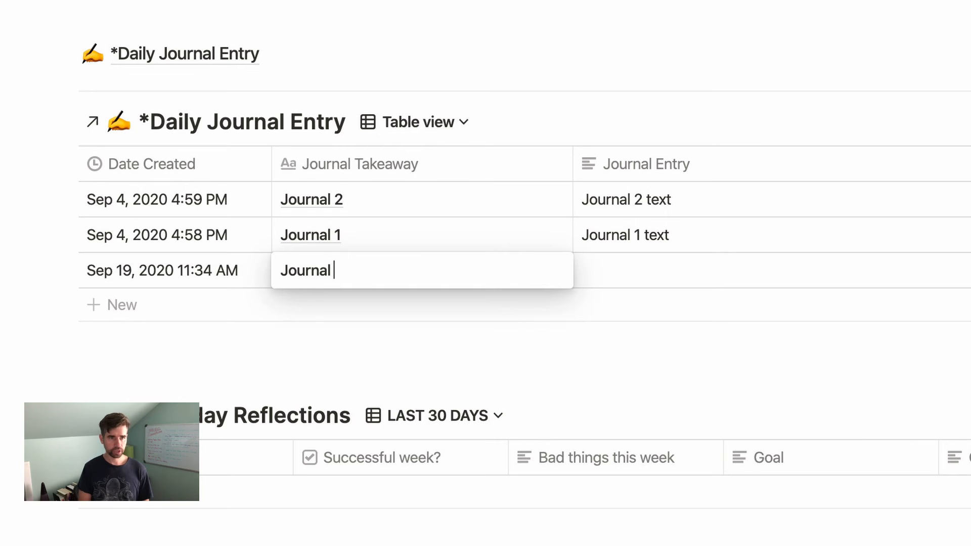
{"action": "type", "text": "3"}
{"action": "key", "text": "Tab"}
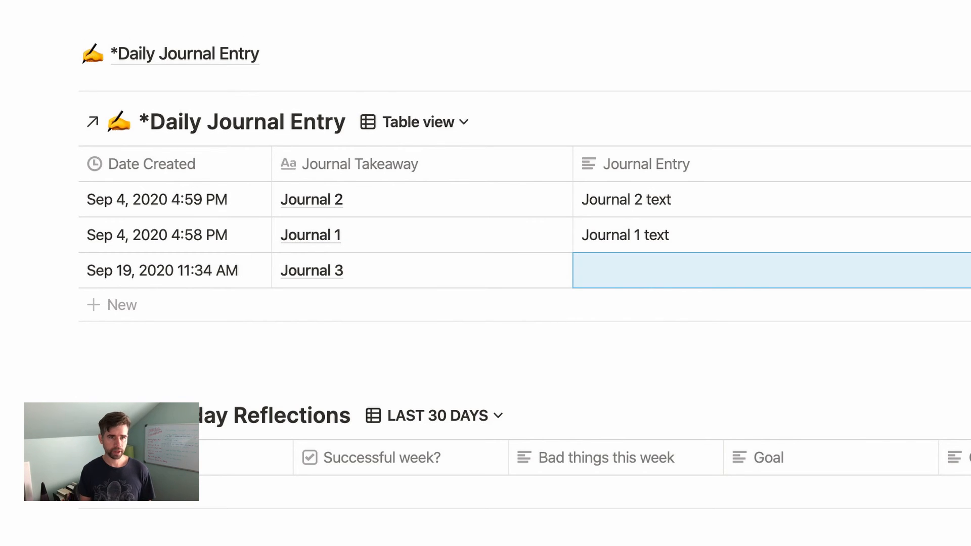
{"action": "type", "text": "Journal 3"}
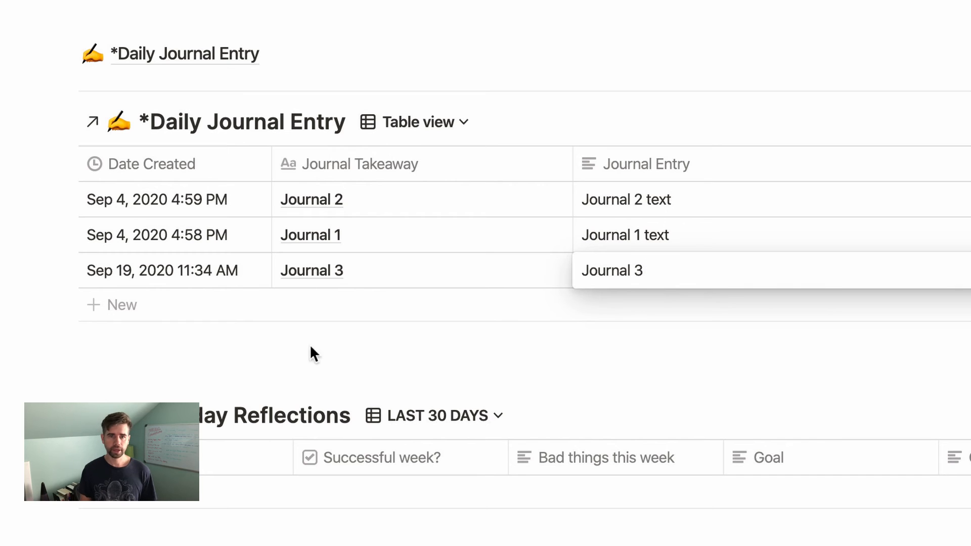
{"action": "key", "text": "Escape"}
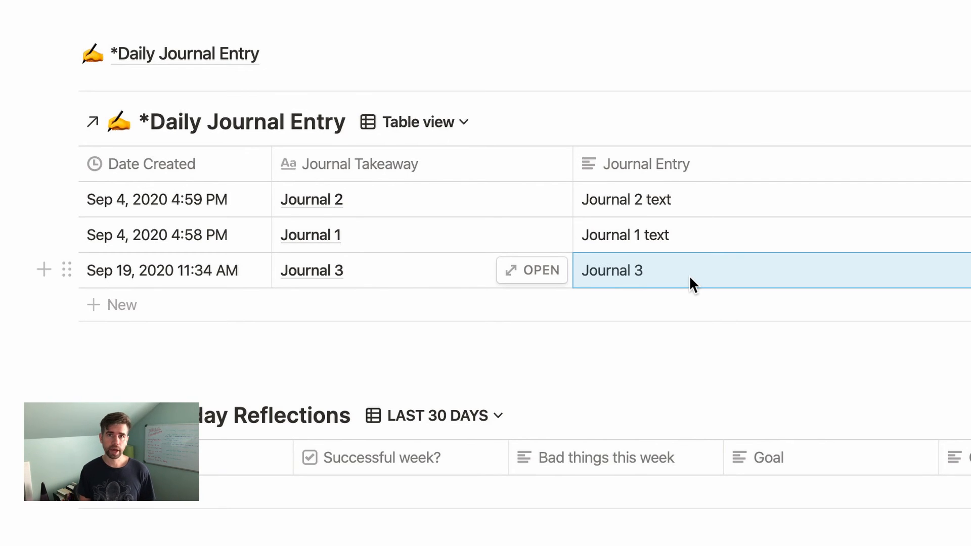
Create a *Sunday Reflections entry, move Last Edited to the end of its properties and Successful week? directly below Goal, and close it.
{"action": "scroll", "coordinate": [262, 344], "scroll_direction": "down", "scroll_amount": 5}
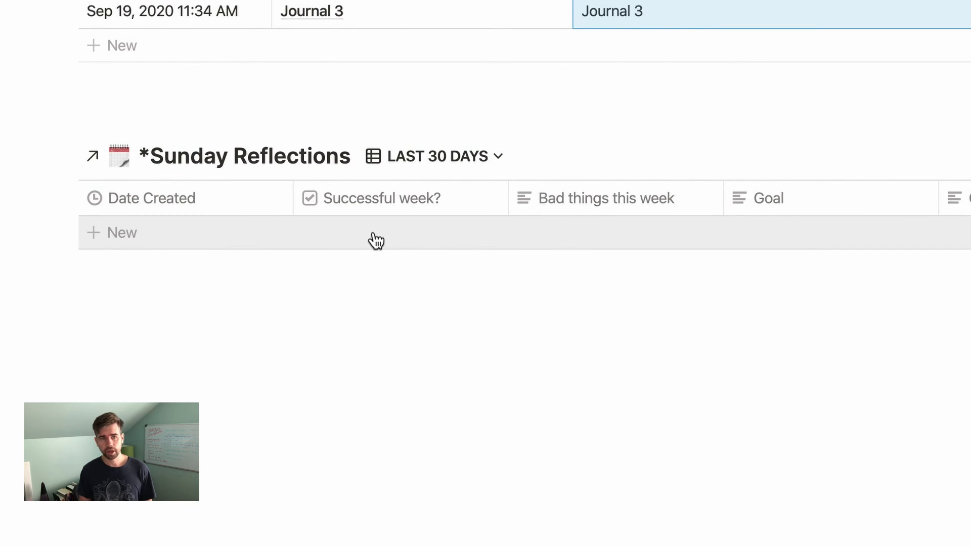
{"action": "left_click", "coordinate": [226, 245]}
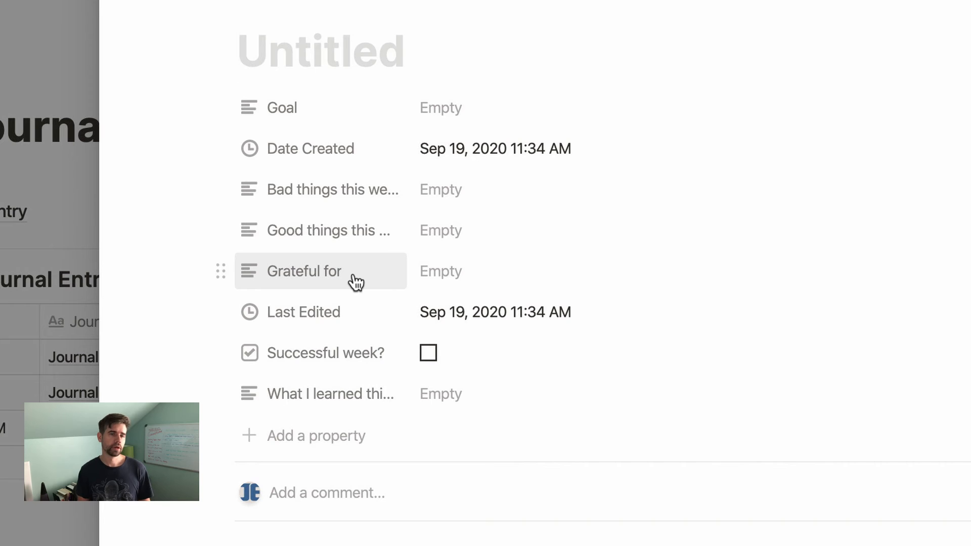
{"action": "left_click_drag", "start_coordinate": [228, 319], "coordinate": [225, 401]}
{"action": "left_click_drag", "start_coordinate": [219, 312], "coordinate": [238, 106]}
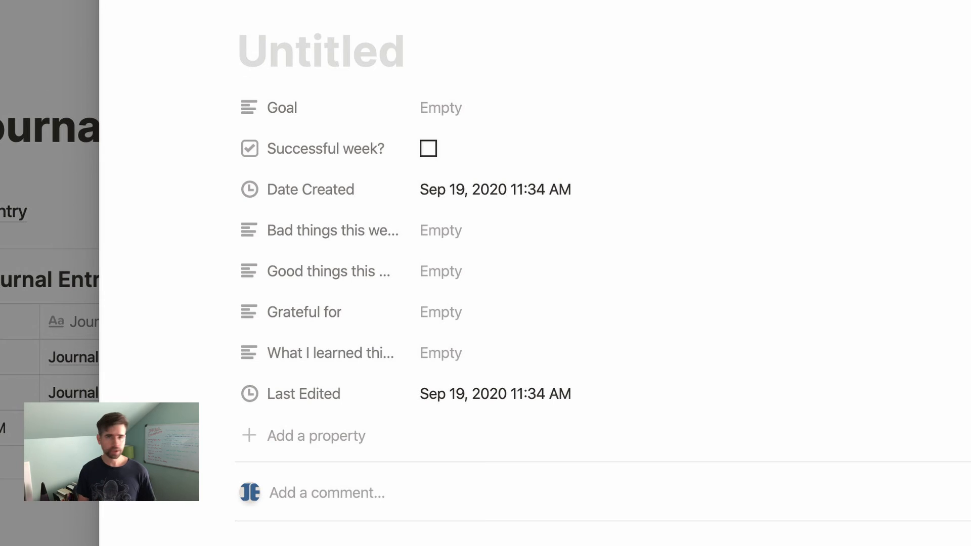
{"action": "key", "text": "Escape"}
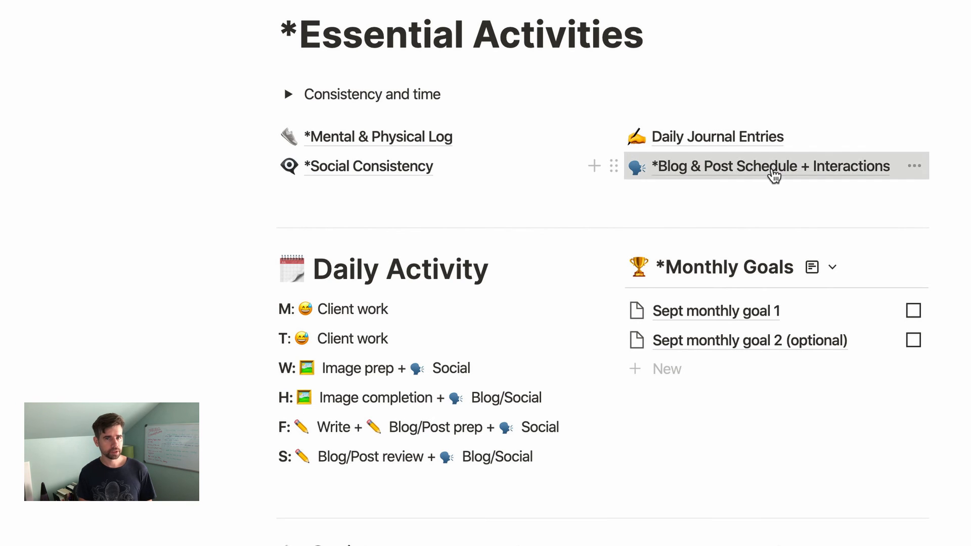
Open the *Blog & Post Schedule + Interactions page and examine the columns of its *My Post Interactions table.
{"action": "left_click", "coordinate": [773, 172]}
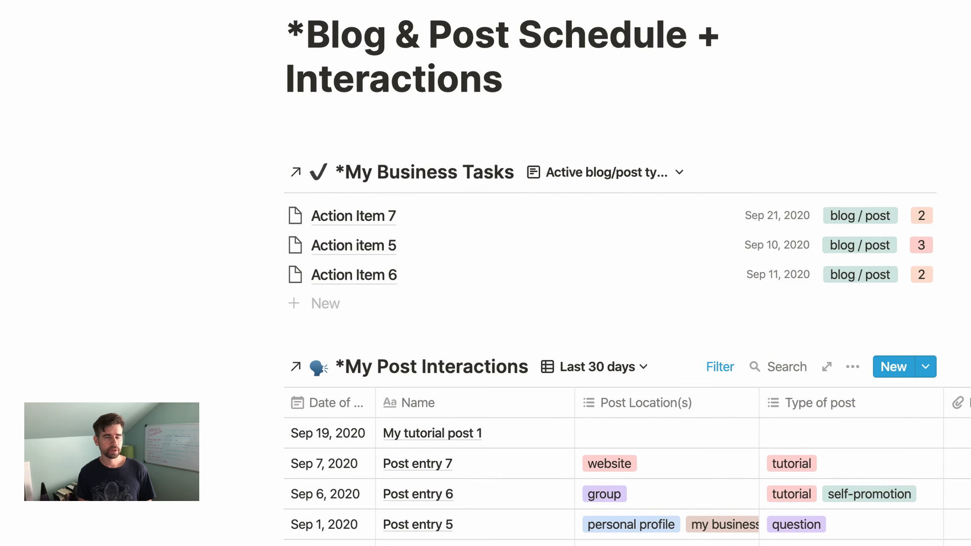
{"action": "scroll", "coordinate": [609, 467], "scroll_direction": "right", "scroll_amount": 1}
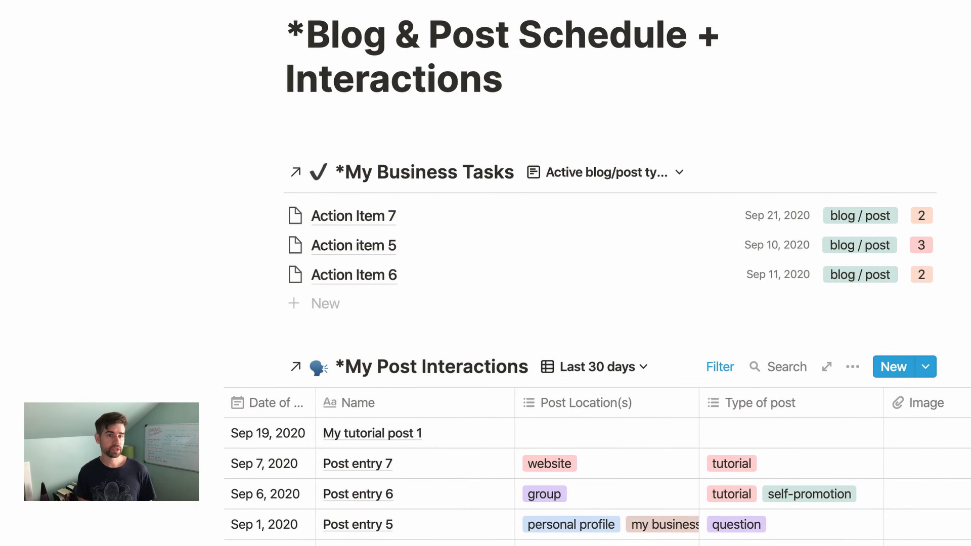
{"action": "scroll", "coordinate": [601, 467], "scroll_direction": "right", "scroll_amount": 3}
{"action": "scroll", "coordinate": [506, 470], "scroll_direction": "left", "scroll_amount": 2}
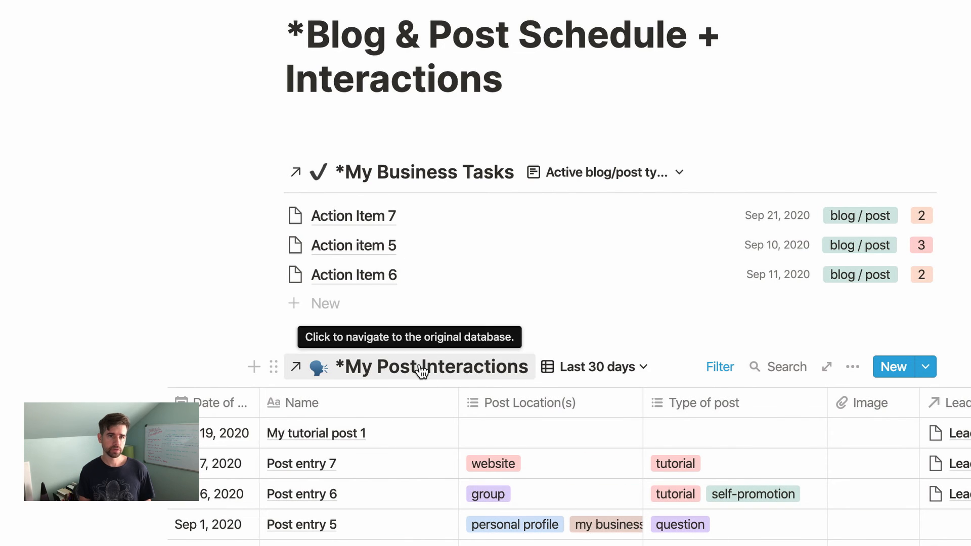
Review the properties of Action Item 7, and check the filters of the Active blog/post type view in *My Business Tasks.
{"action": "left_click", "coordinate": [392, 217]}
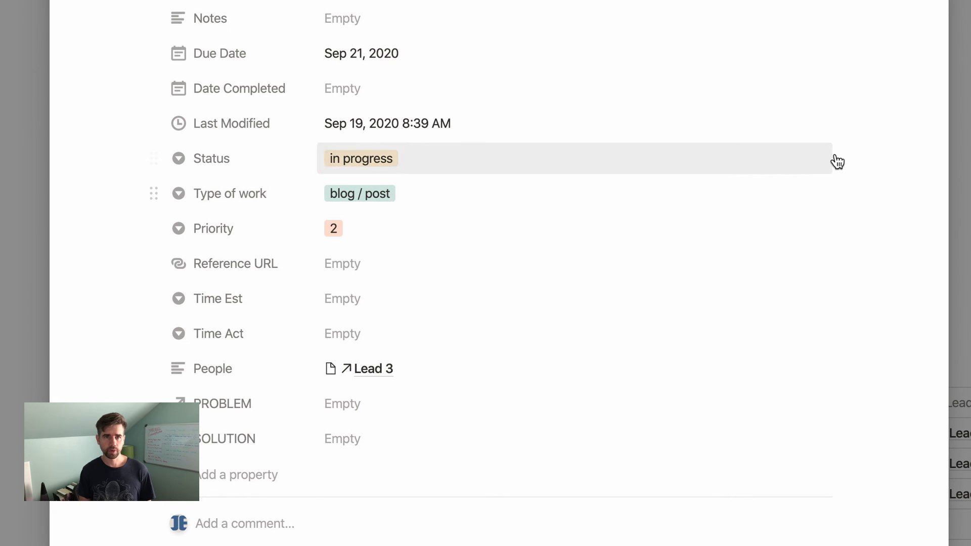
{"action": "left_click", "coordinate": [962, 146]}
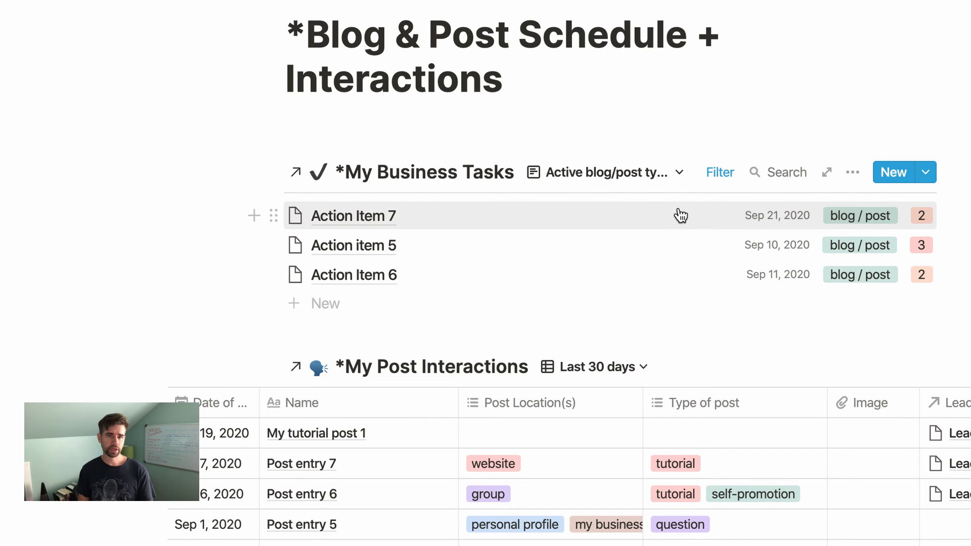
{"action": "left_click", "coordinate": [722, 174]}
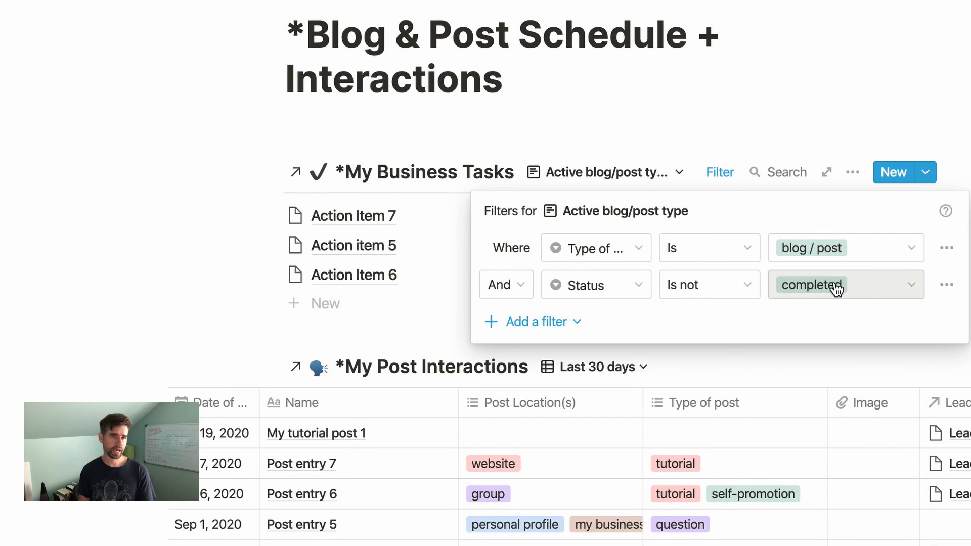
{"action": "left_click", "coordinate": [893, 183]}
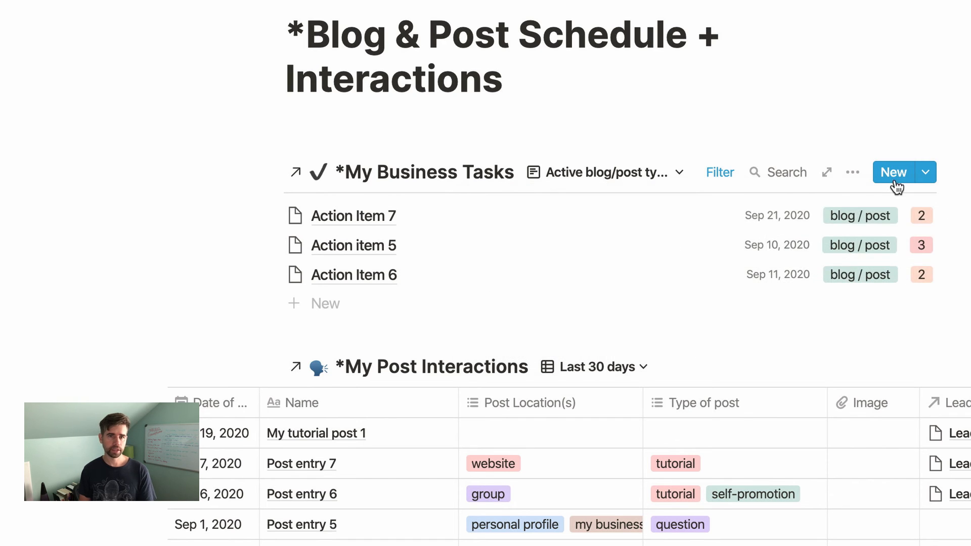
Add a sort by Due Date, Descending, to the Active blog/post type view of *My Business Tasks.
{"action": "left_click", "coordinate": [851, 172]}
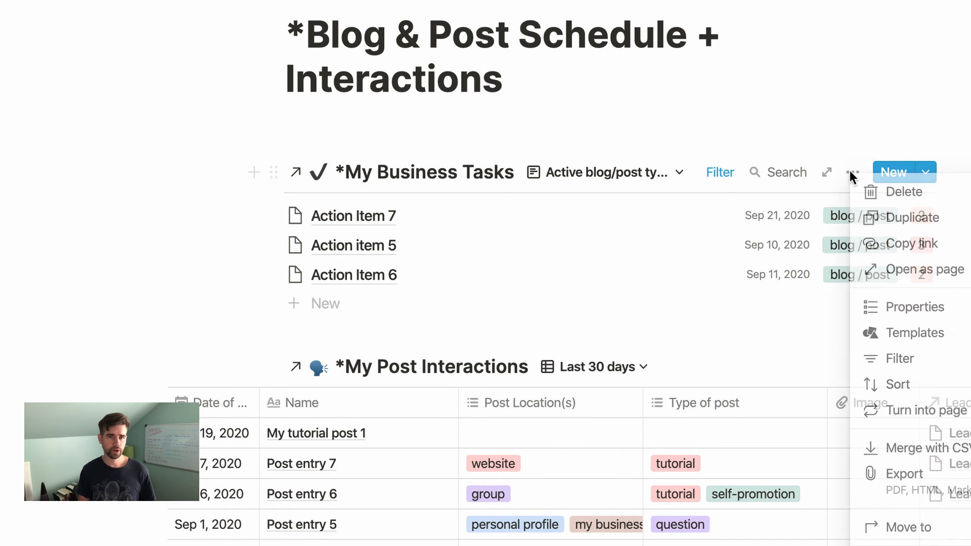
{"action": "left_click", "coordinate": [909, 384]}
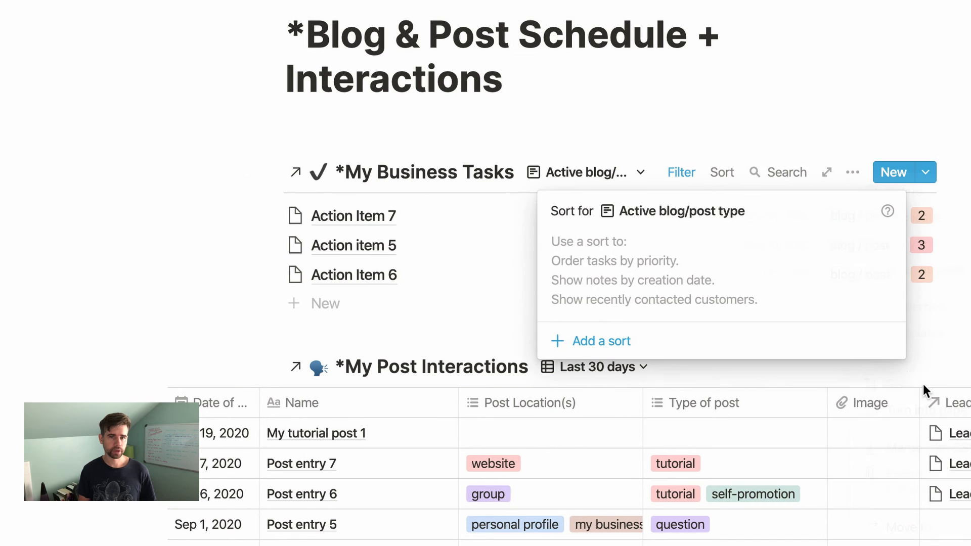
{"action": "left_click", "coordinate": [581, 343]}
{"action": "left_click", "coordinate": [619, 255]}
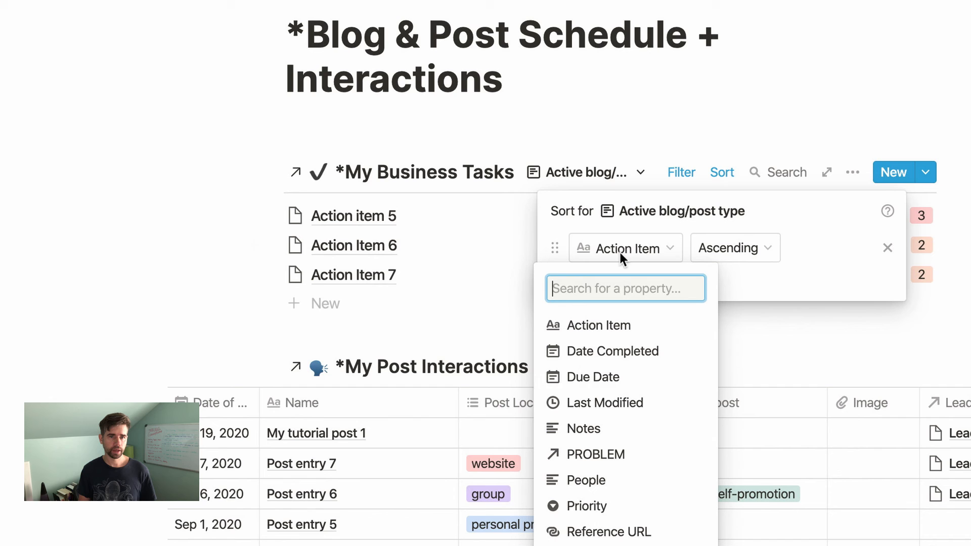
{"action": "left_click", "coordinate": [613, 378]}
{"action": "left_click", "coordinate": [714, 249]}
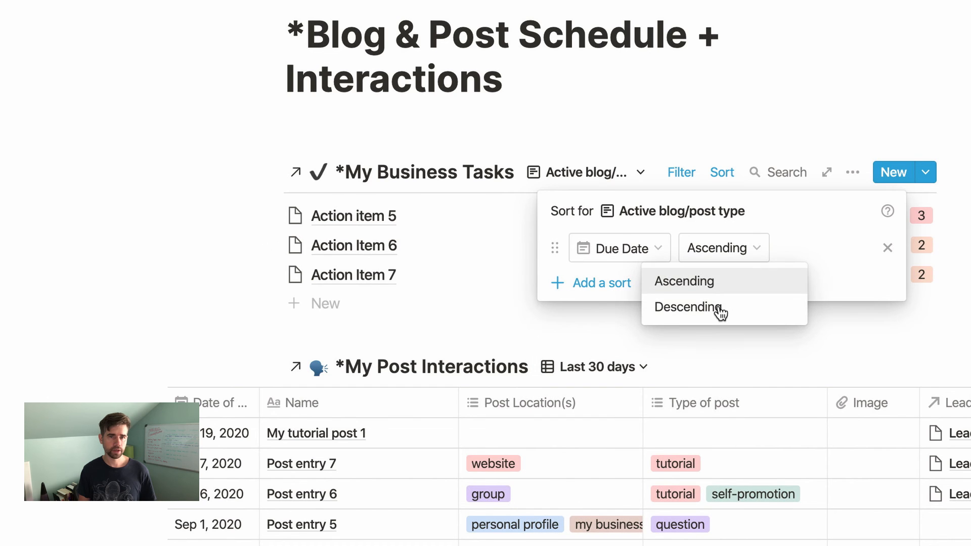
{"action": "left_click", "coordinate": [708, 315]}
{"action": "left_click", "coordinate": [931, 253]}
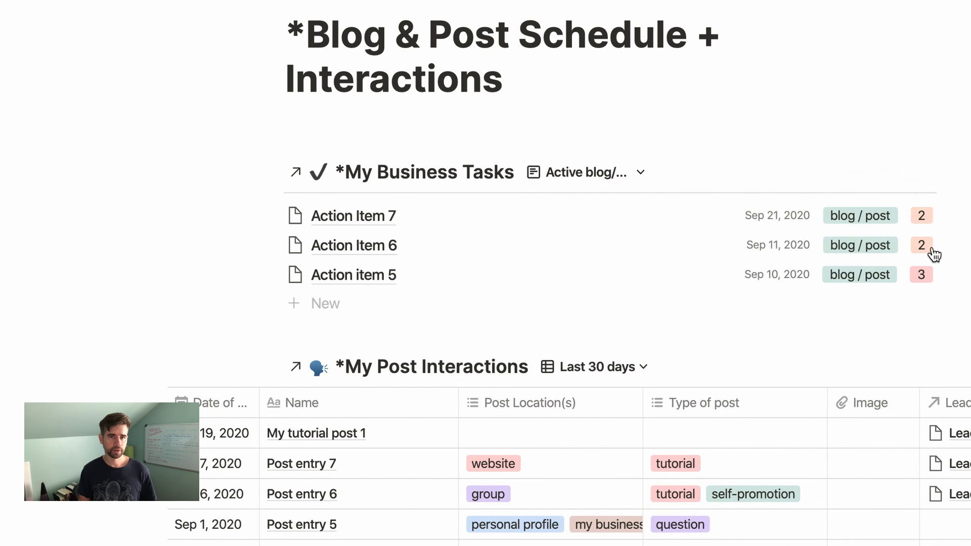
Switch the *My Business Tasks Due Date sort to Ascending.
{"action": "left_click", "coordinate": [722, 173]}
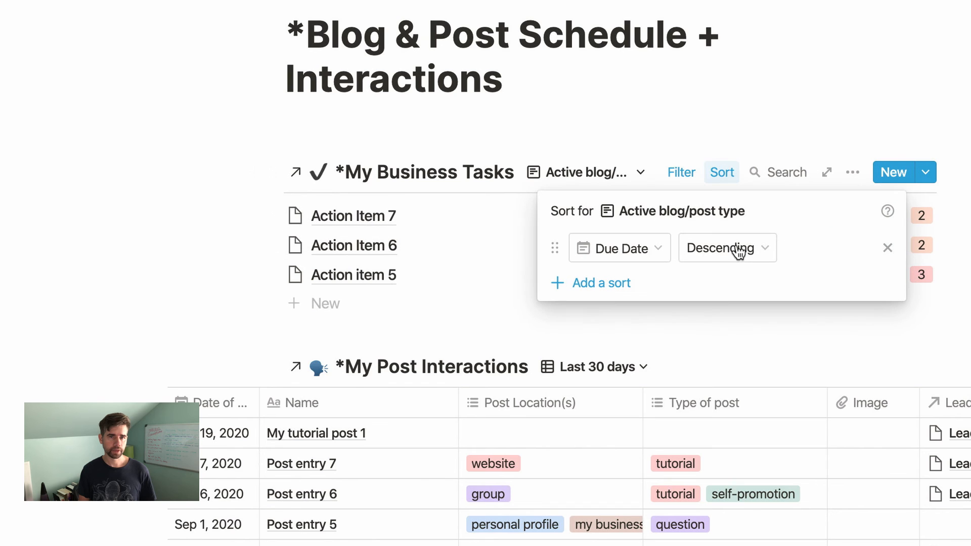
{"action": "left_click", "coordinate": [739, 250]}
{"action": "left_click", "coordinate": [711, 283]}
{"action": "key", "text": "Escape"}
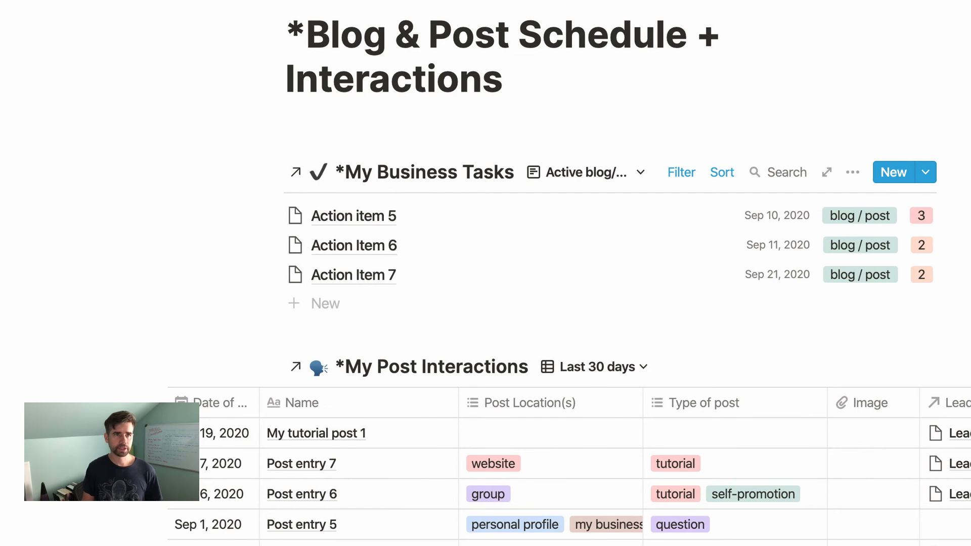
Go to the *Social Networking page, check the available *Email & Direct Messages views, and keep Last 30 days.
{"action": "left_click", "coordinate": [294, 1]}
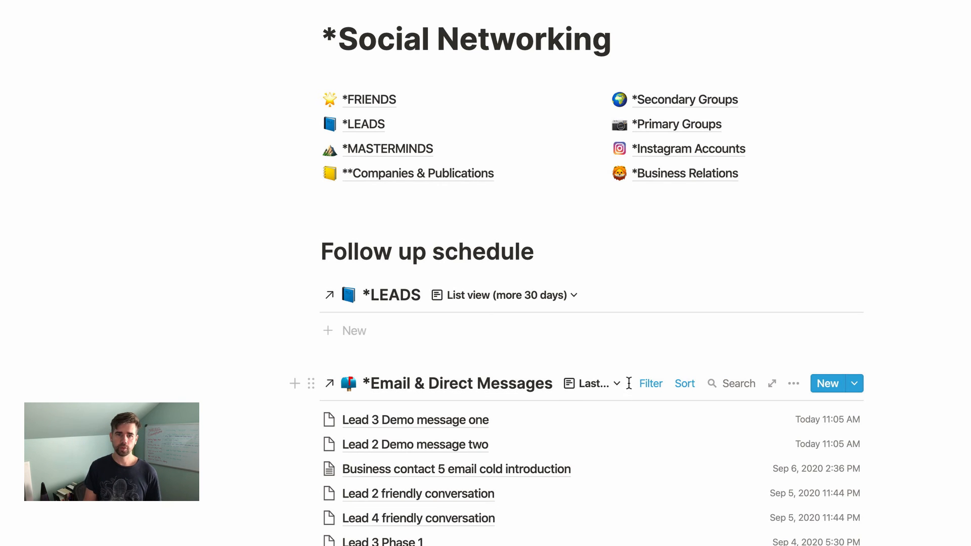
{"action": "left_click", "coordinate": [599, 385]}
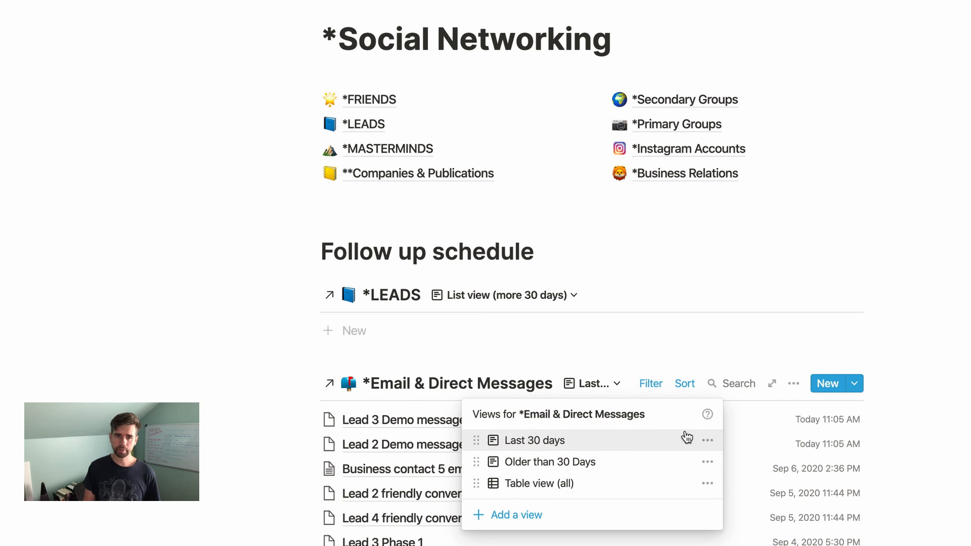
{"action": "left_click", "coordinate": [524, 444]}
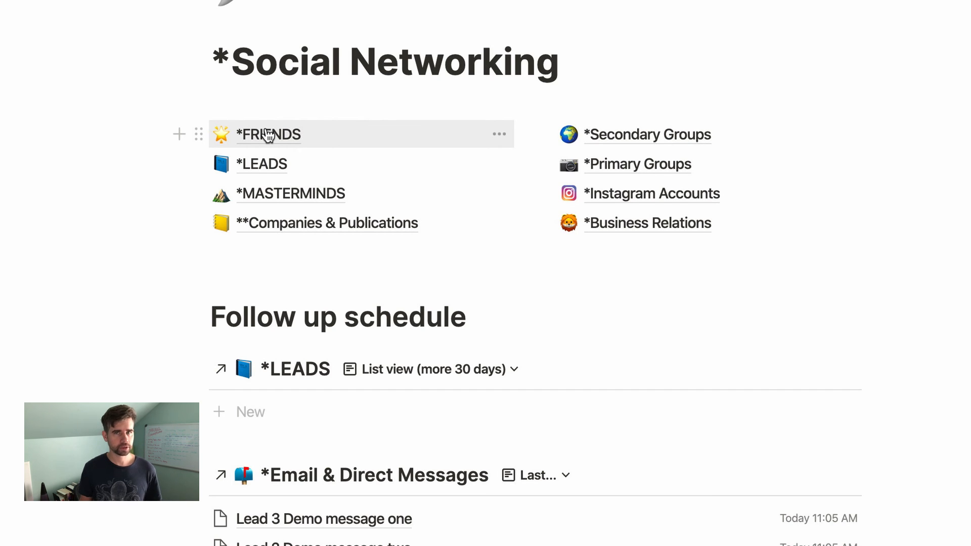
Open the *LEADS database and examine its linked columns, from Important Comments through Post Entry Engaged.
{"action": "left_click", "coordinate": [264, 163]}
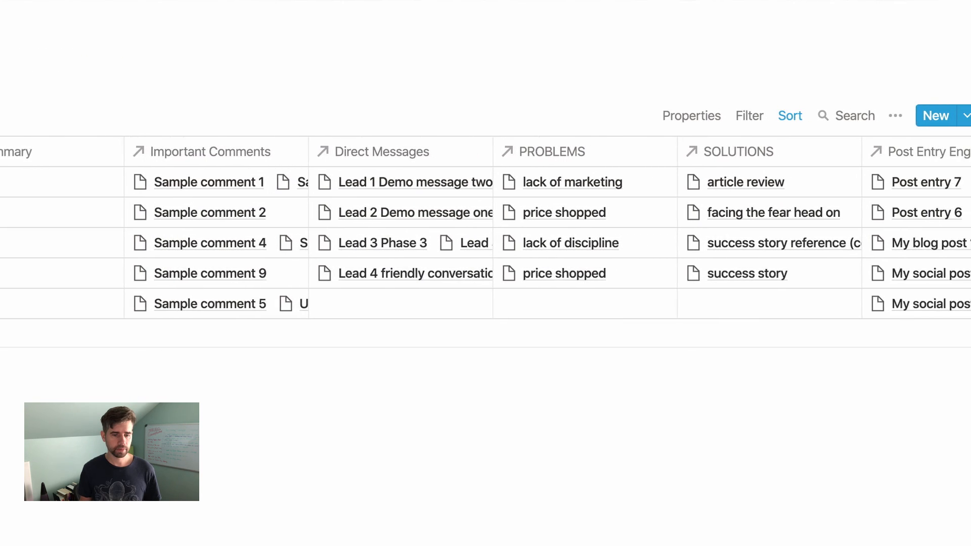
{"action": "scroll", "coordinate": [485, 227], "scroll_direction": "right", "scroll_amount": 2}
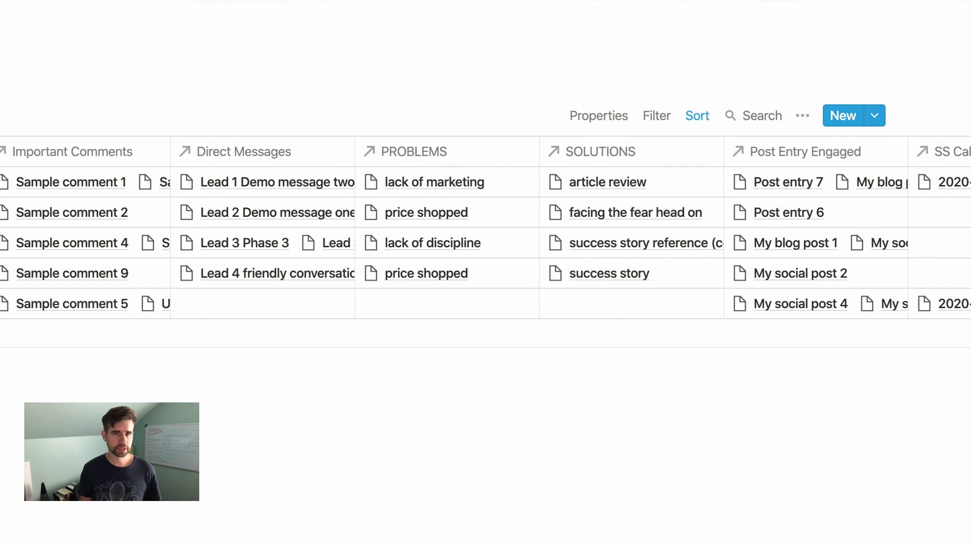
{"action": "scroll", "coordinate": [485, 227], "scroll_direction": "left", "scroll_amount": 1}
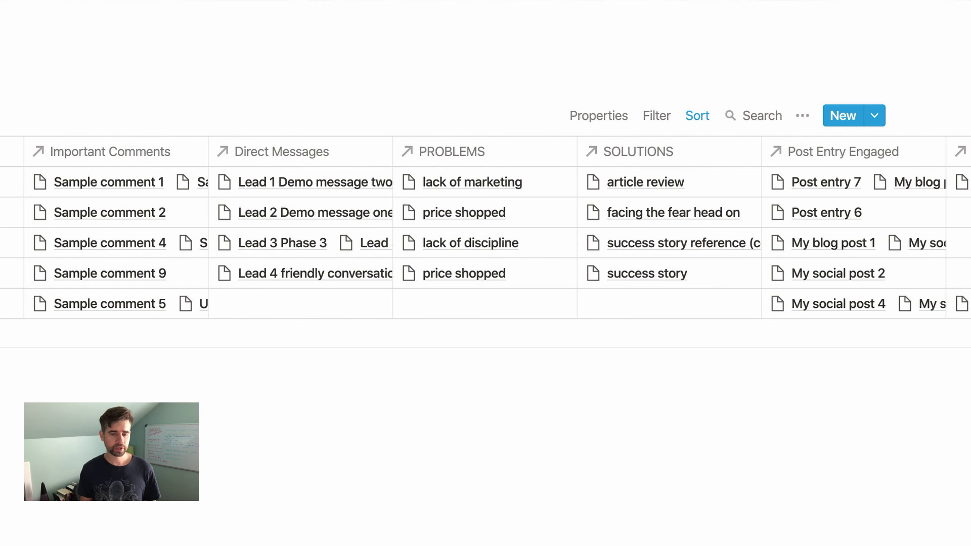
{"action": "scroll", "coordinate": [485, 228], "scroll_direction": "right", "scroll_amount": 5}
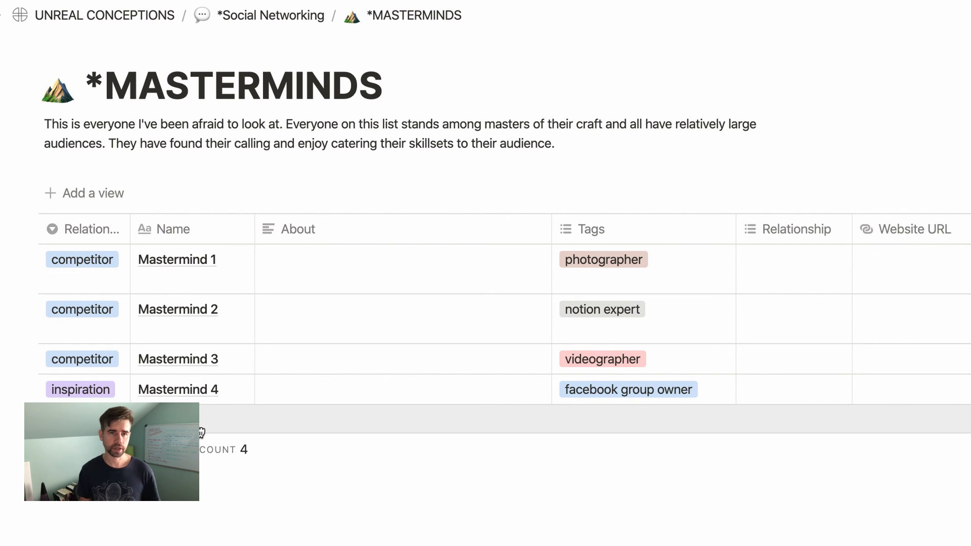
Return from *MASTERMINDS to the *Social Networking page and move *Secondary Groups directly below *Primary Groups.
{"action": "left_click", "coordinate": [266, 22]}
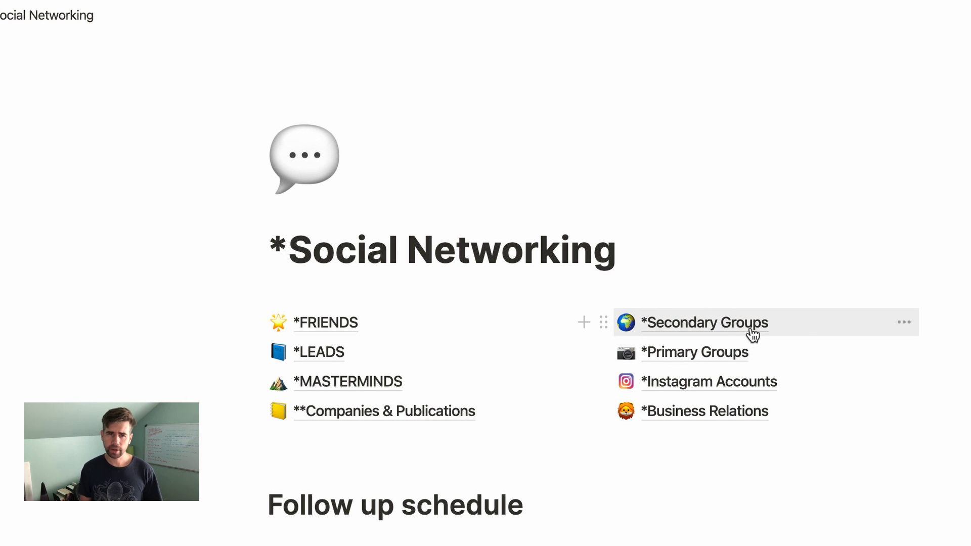
{"action": "left_click_drag", "start_coordinate": [602, 334], "coordinate": [609, 357]}
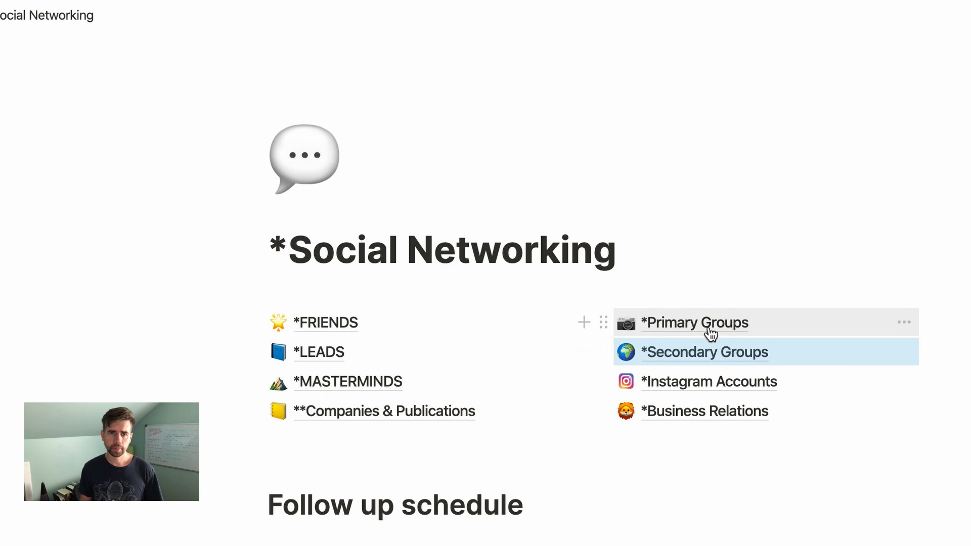
{"action": "left_click", "coordinate": [837, 439]}
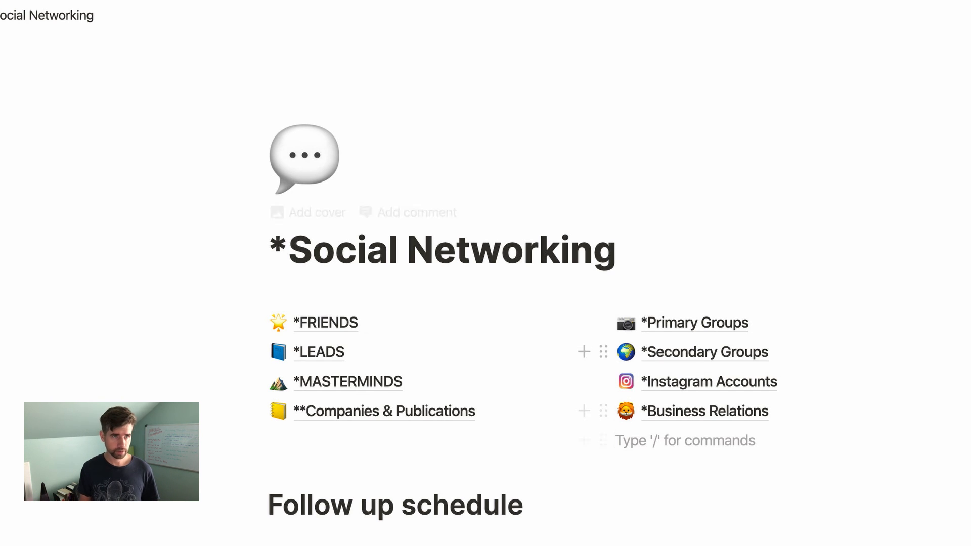
Go back to the UNREAL CONCEPTIONS page and open *Post Ideas within *Ideas / Examples.
{"action": "left_click", "coordinate": [1, 15]}
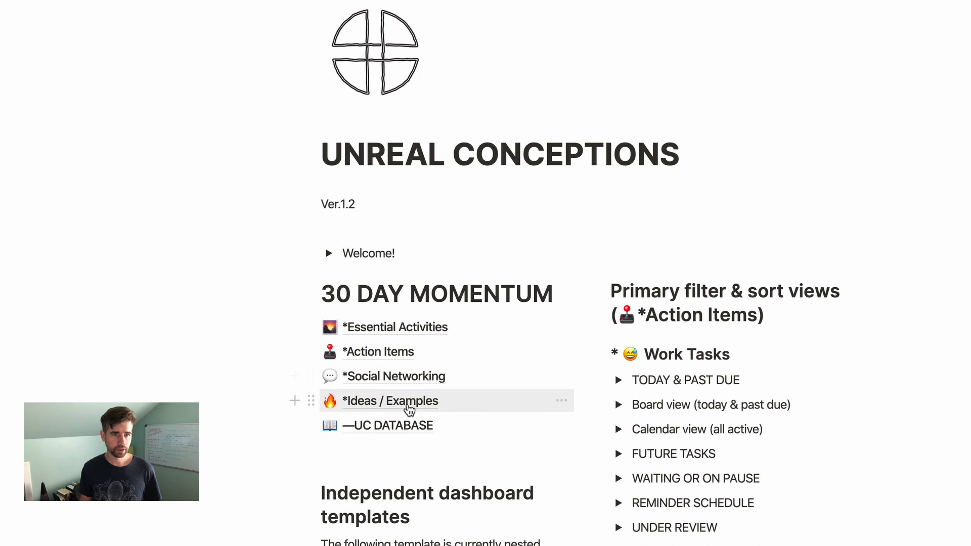
{"action": "left_click", "coordinate": [409, 405]}
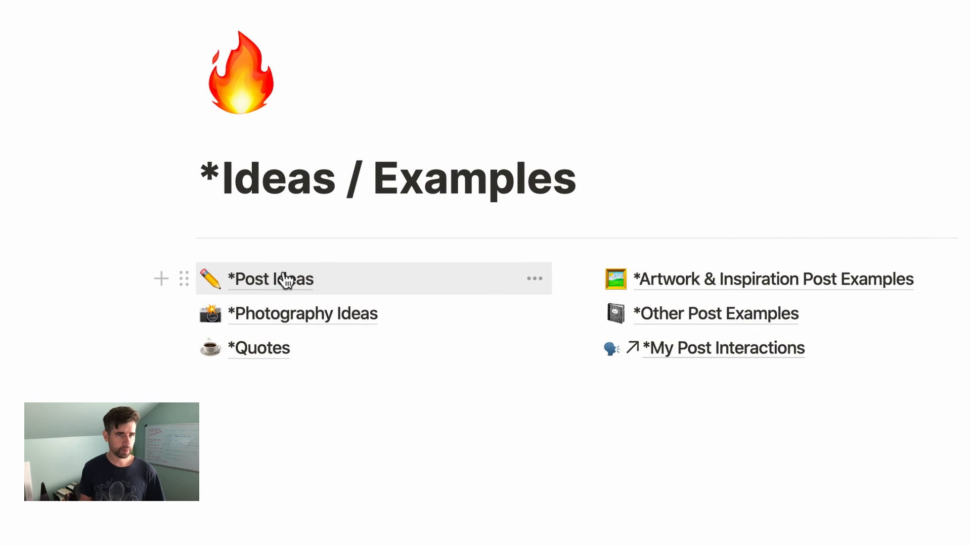
{"action": "left_click", "coordinate": [285, 279]}
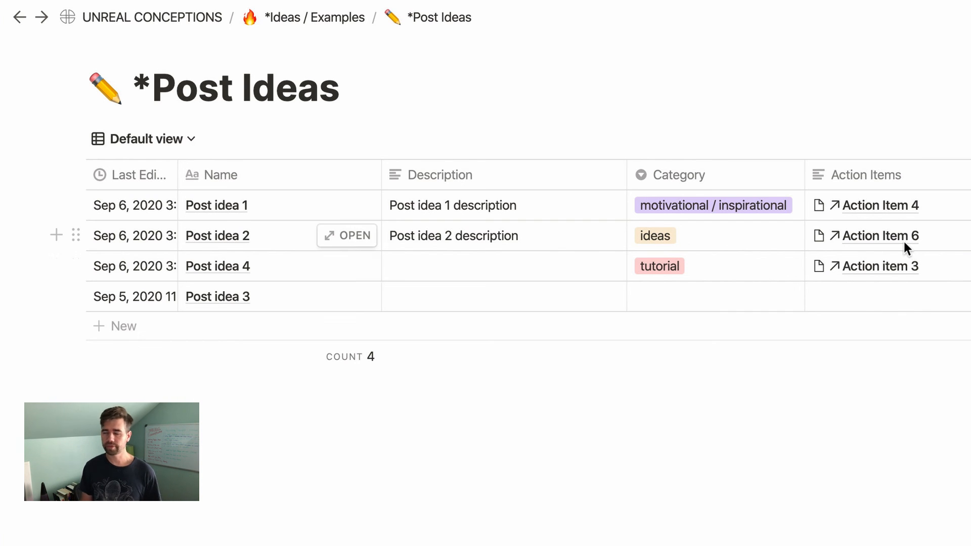
Return to *Ideas / Examples and open the linked *My Post Interactions database.
{"action": "left_click", "coordinate": [346, 23]}
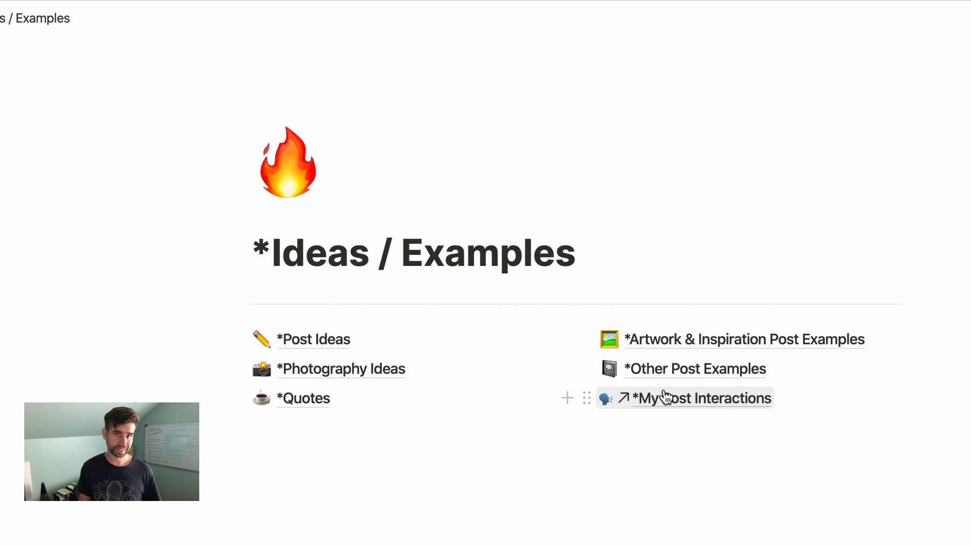
{"action": "left_click", "coordinate": [691, 434]}
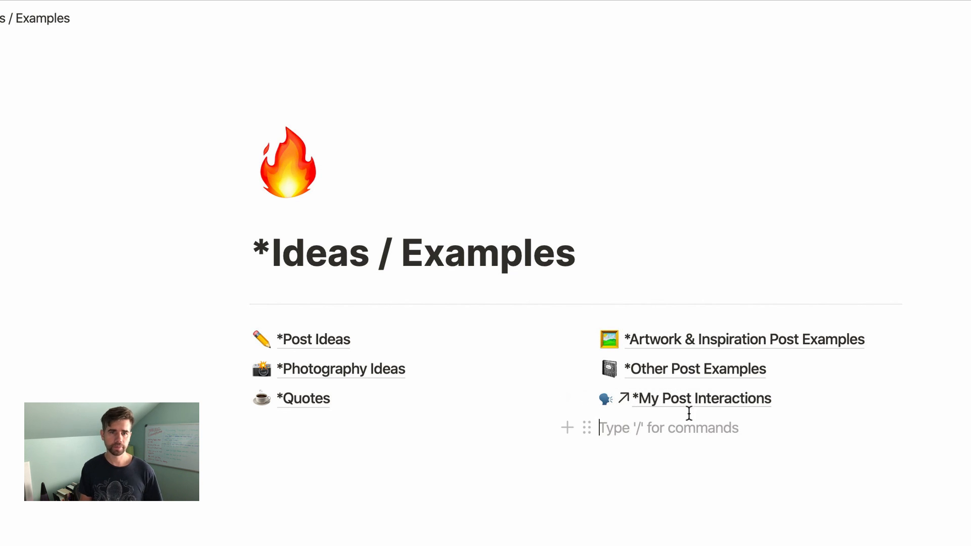
{"action": "left_click", "coordinate": [692, 408]}
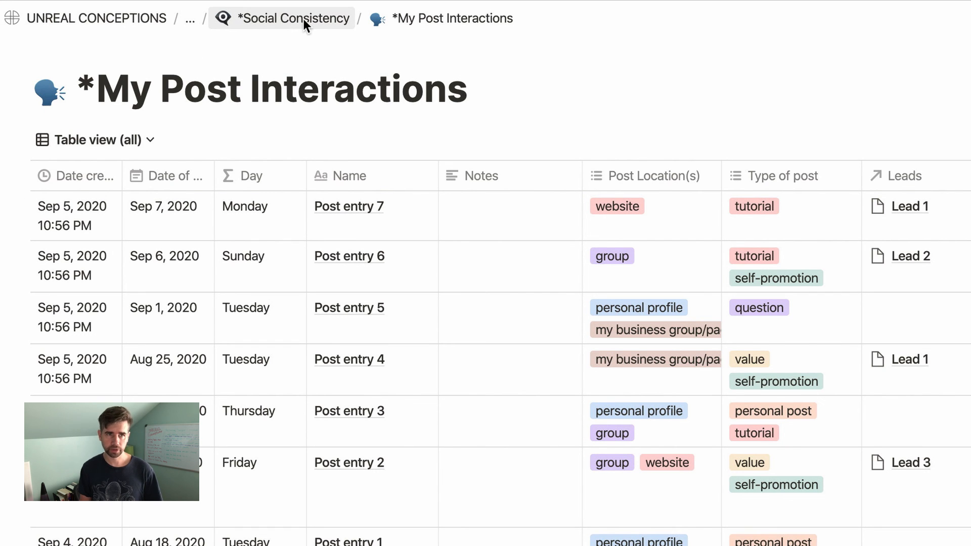
Go to the —UC DATABASE page and open its *PROBLEMS database.
{"action": "left_click", "coordinate": [191, 18]}
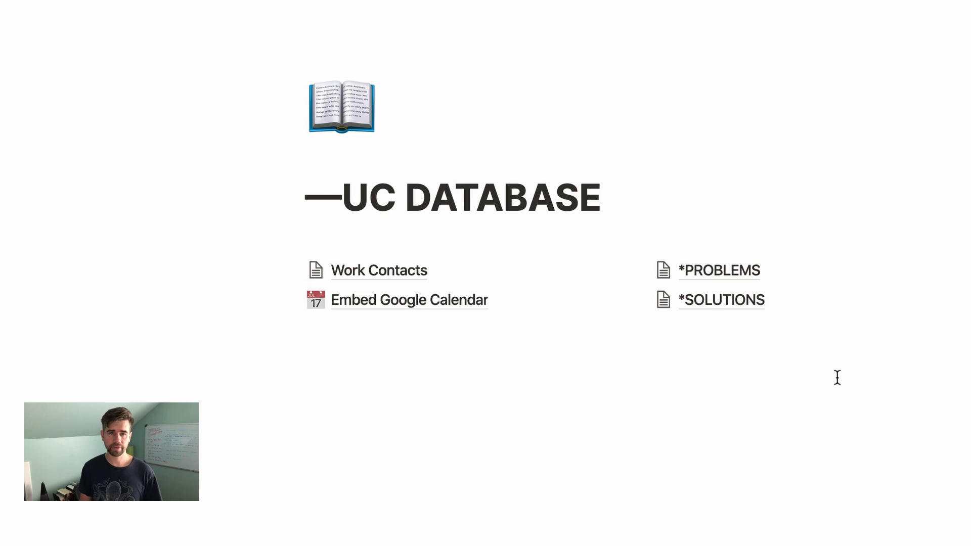
{"action": "left_click_drag", "start_coordinate": [836, 360], "coordinate": [714, 279]}
{"action": "left_click", "coordinate": [749, 379]}
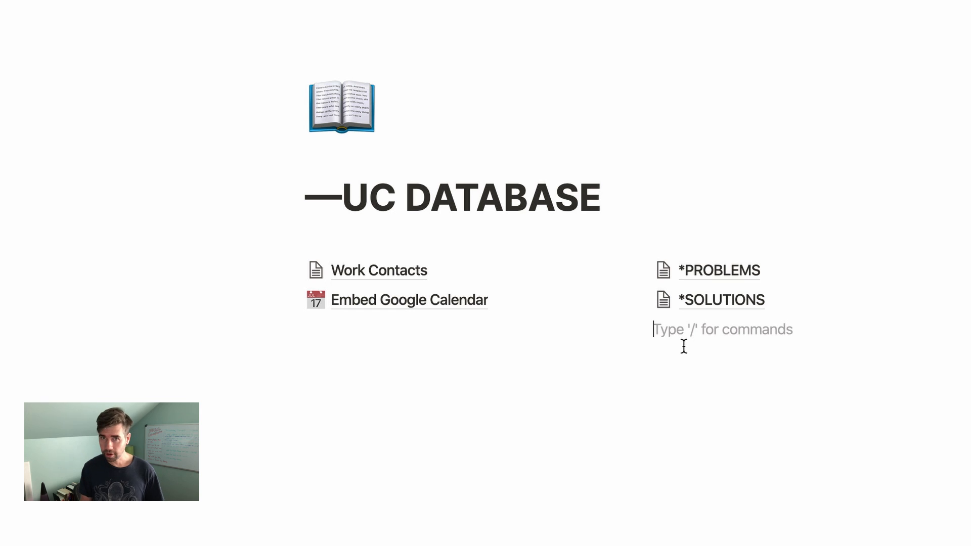
{"action": "left_click", "coordinate": [721, 273]}
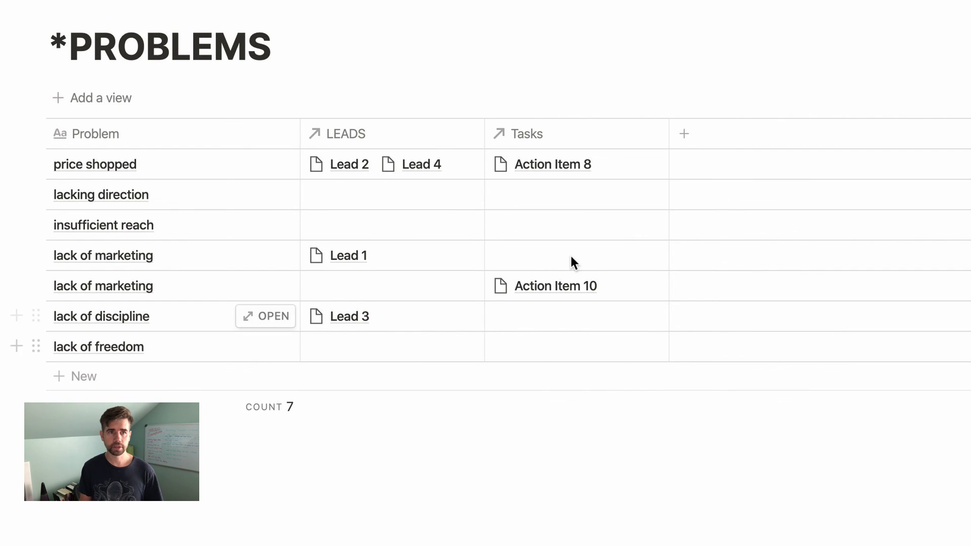